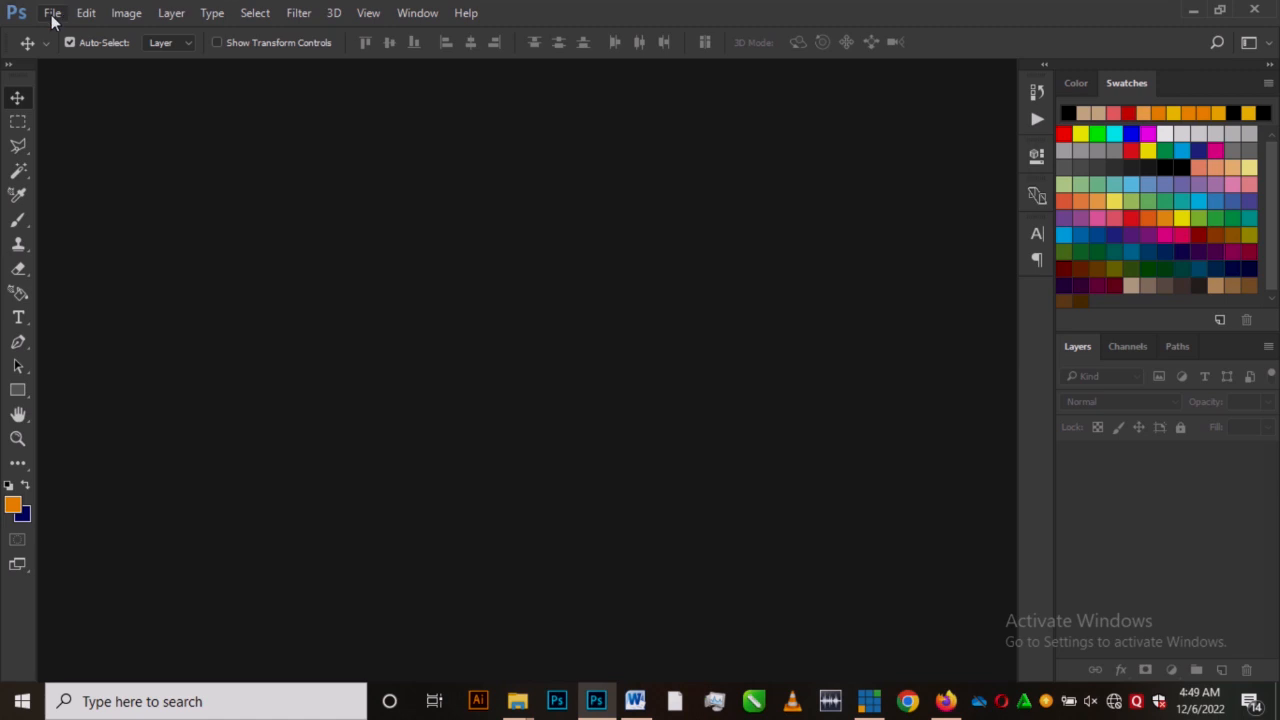
Step: Create a new A4 print document, 210 x 297 mm at 300 pixels/inch, with RGB Color and white background contents
{"action": "left_click", "coordinate": [52, 14]}
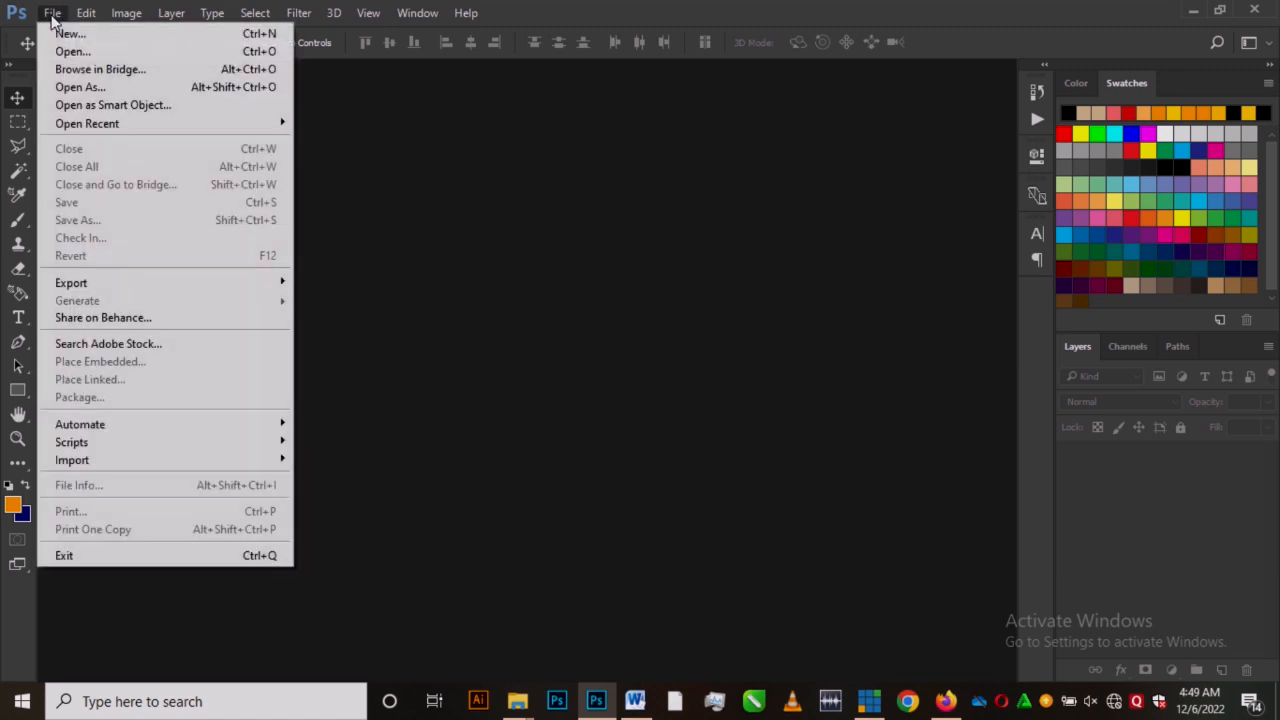
{"action": "left_click", "coordinate": [118, 35]}
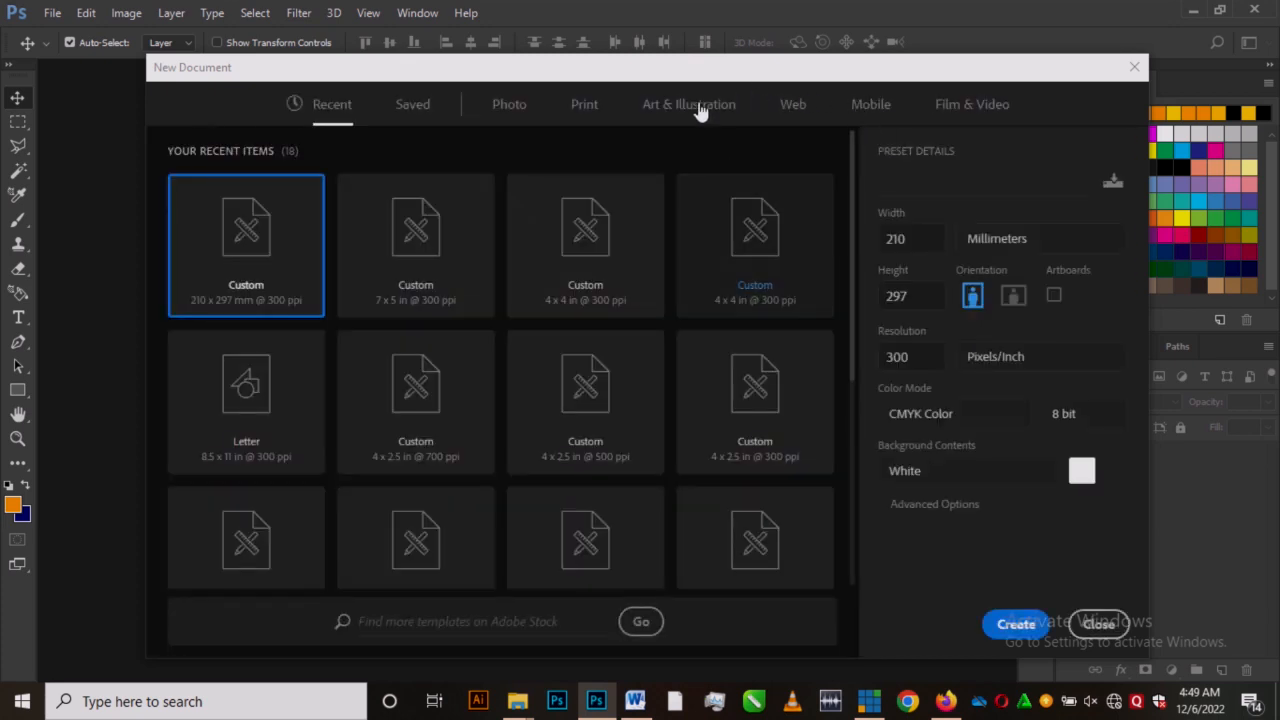
{"action": "left_click", "coordinate": [585, 104]}
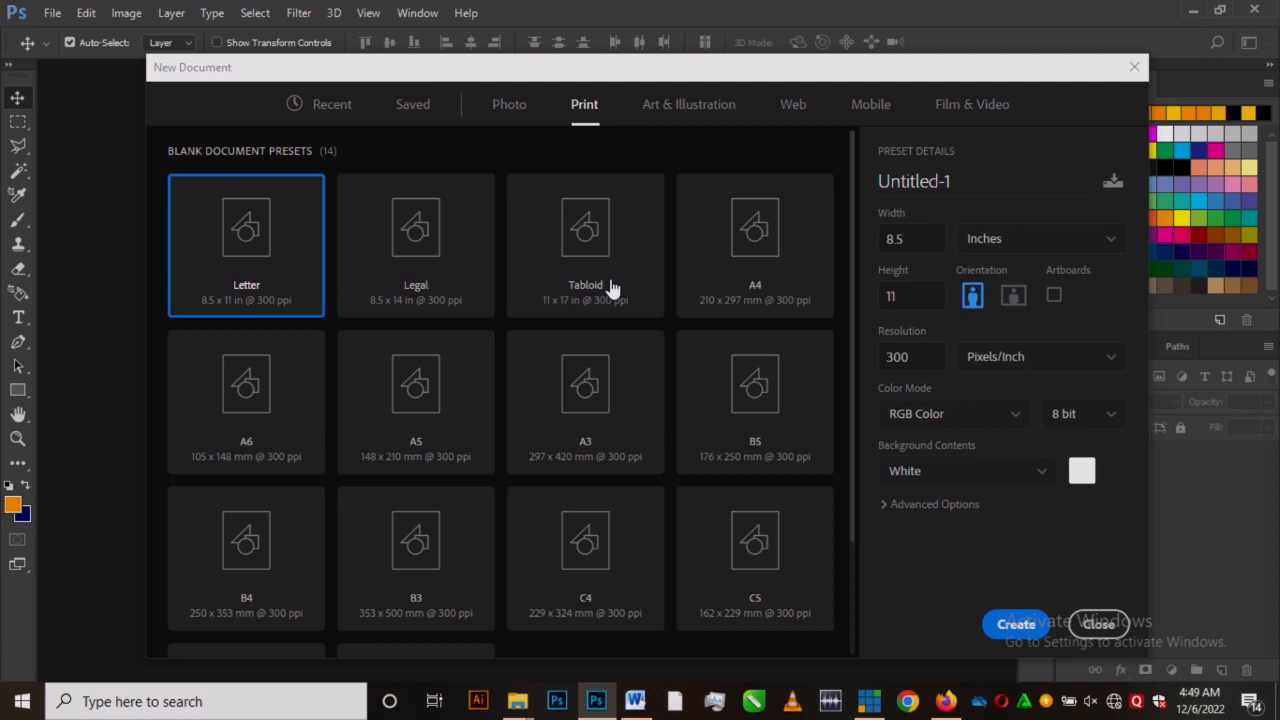
{"action": "left_click", "coordinate": [756, 256]}
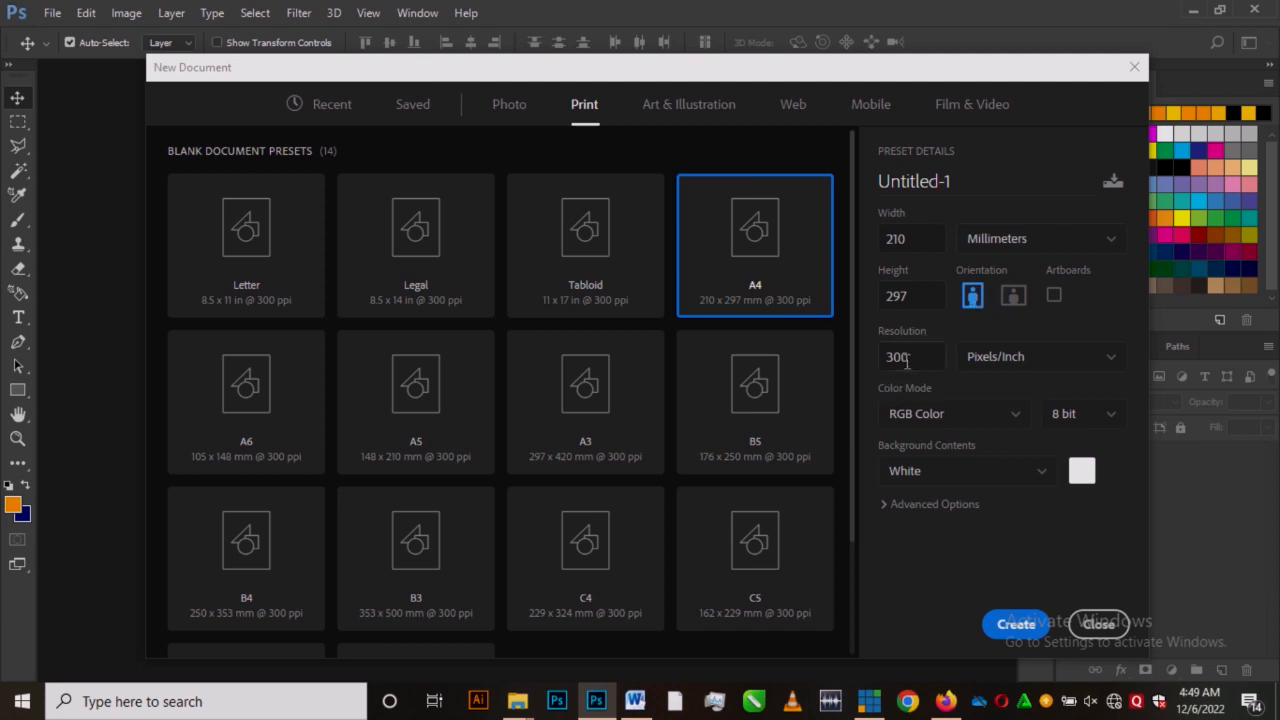
{"action": "left_click", "coordinate": [970, 412]}
{"action": "left_click", "coordinate": [920, 535]}
{"action": "left_click", "coordinate": [970, 624]}
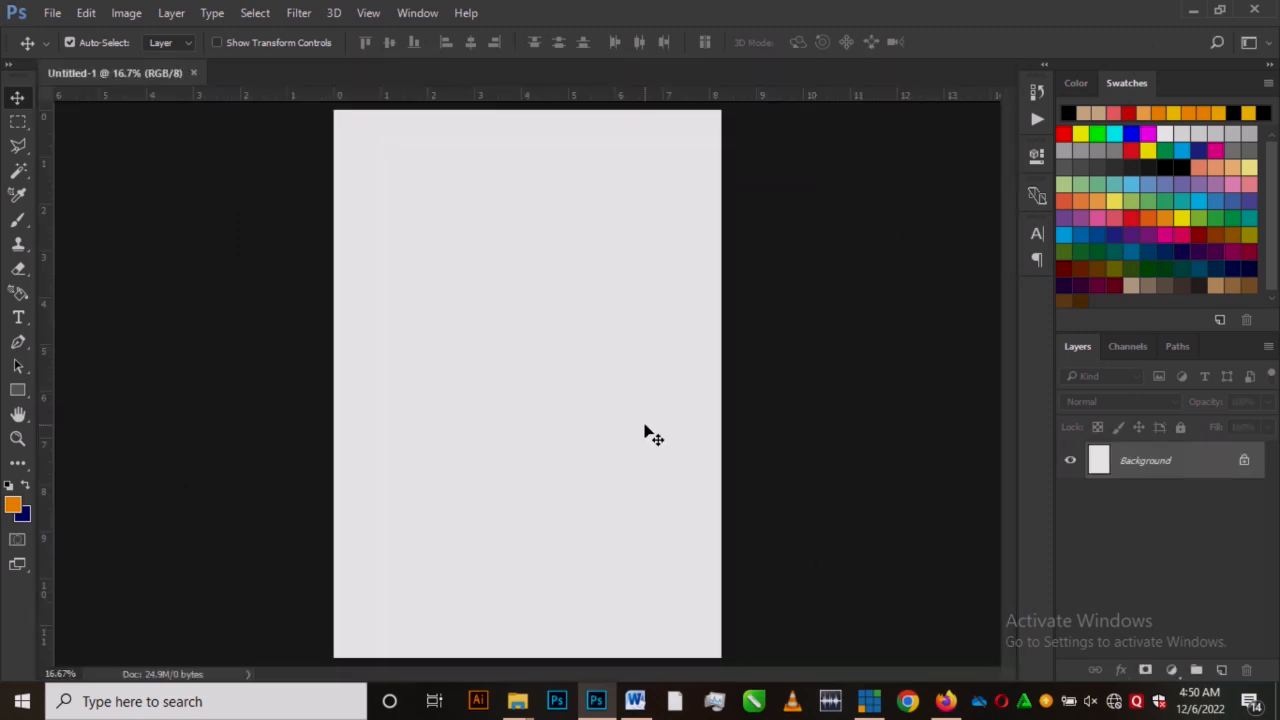
Step: Unlock the white Background layer so it becomes a regular layer
{"action": "key", "text": "ctrl+minus"}
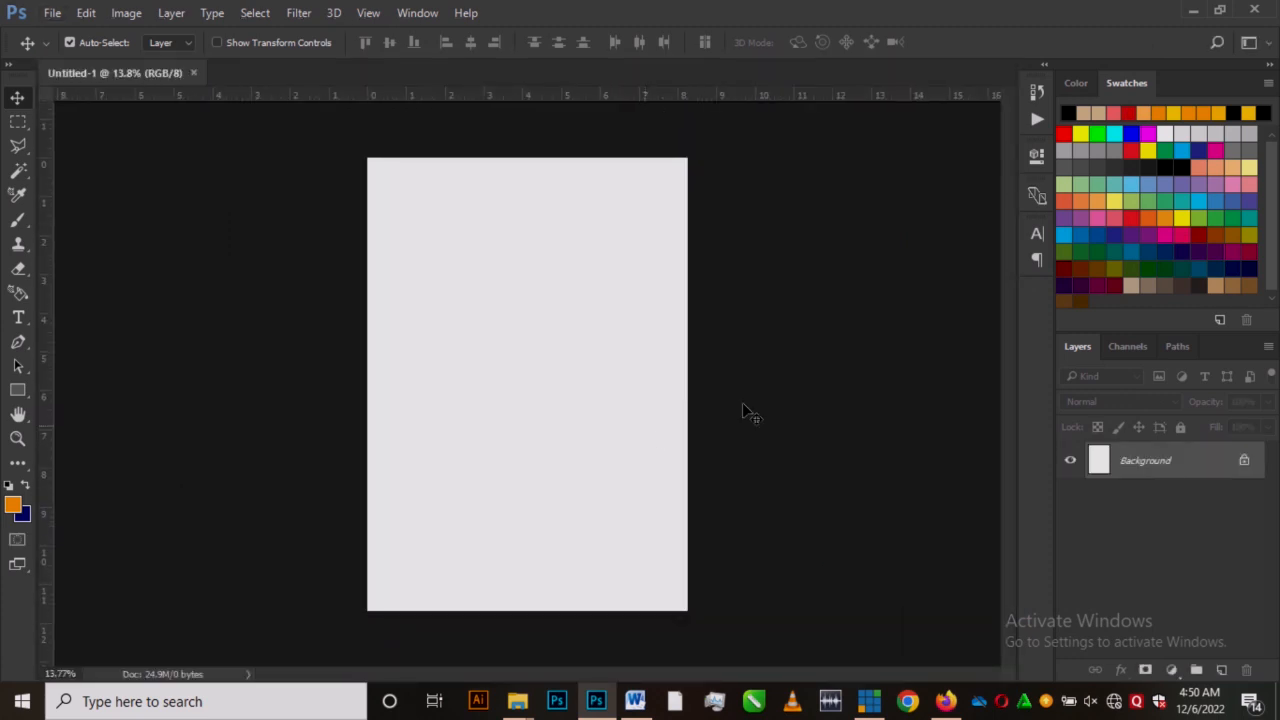
{"action": "left_click", "coordinate": [1243, 461]}
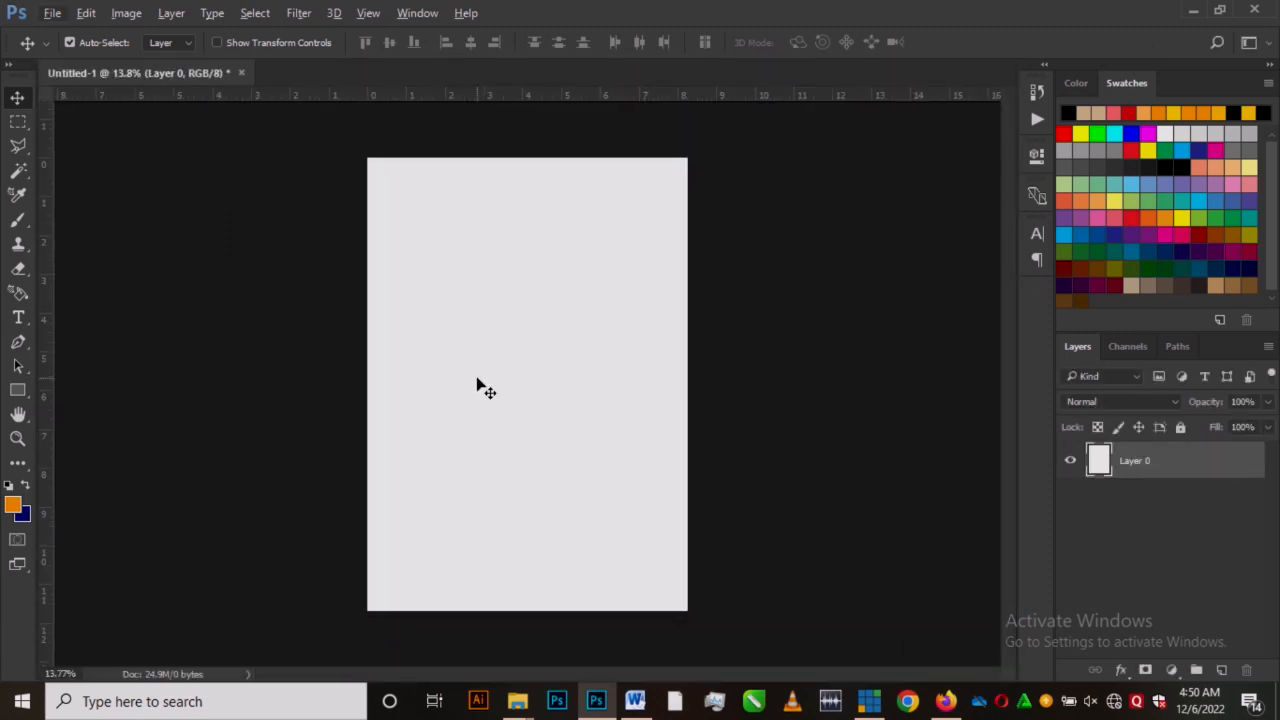
{"action": "key", "text": "ctrl+plus"}
{"action": "key", "text": "ctrl+minus"}
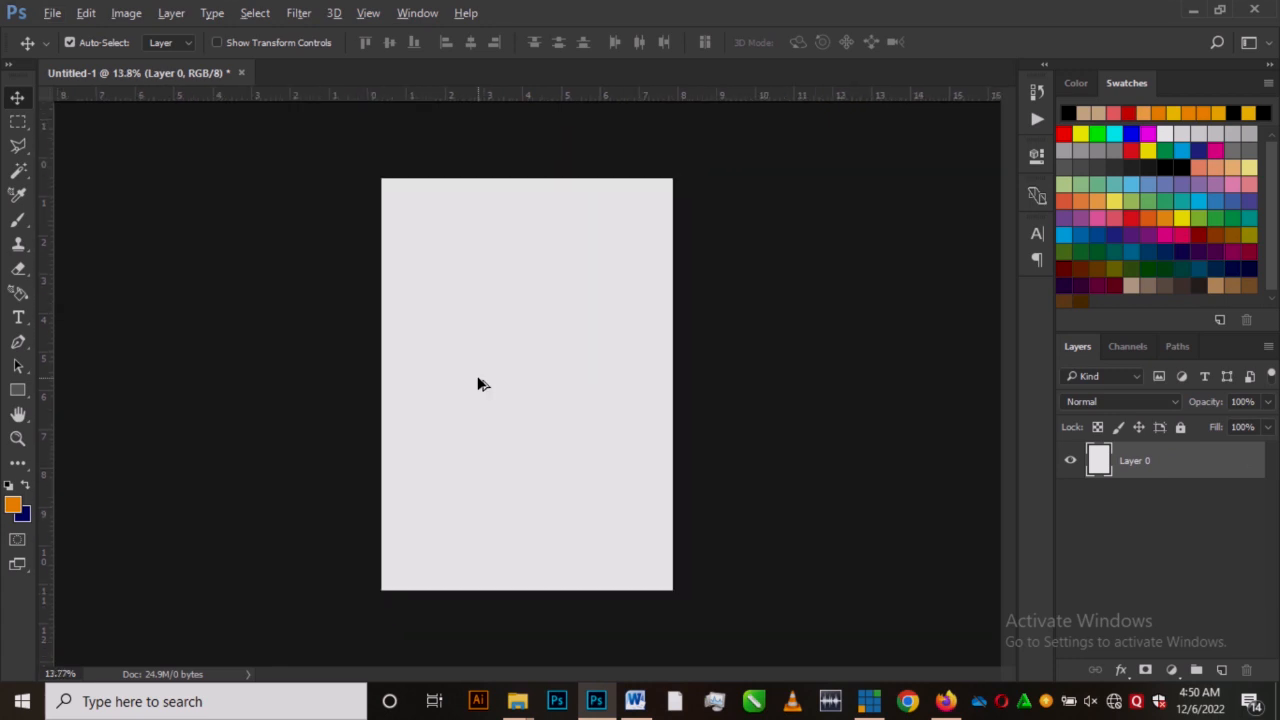
{"action": "key", "text": "ctrl+plus"}
{"action": "key", "text": "ctrl+minus"}
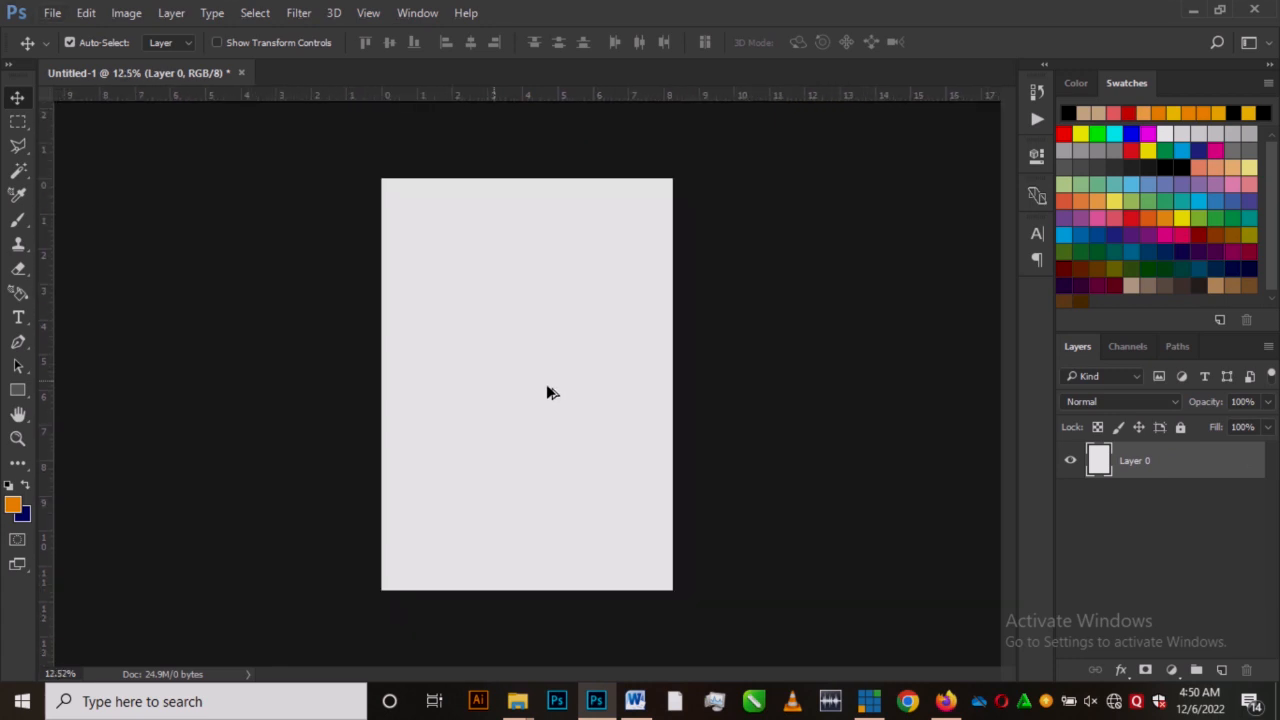
Step: Hide the white layer and draw a tan rectangle shape of about 2552 x 3572 px covering the whole page
{"action": "left_click", "coordinate": [1070, 461]}
{"action": "left_click", "coordinate": [17, 390]}
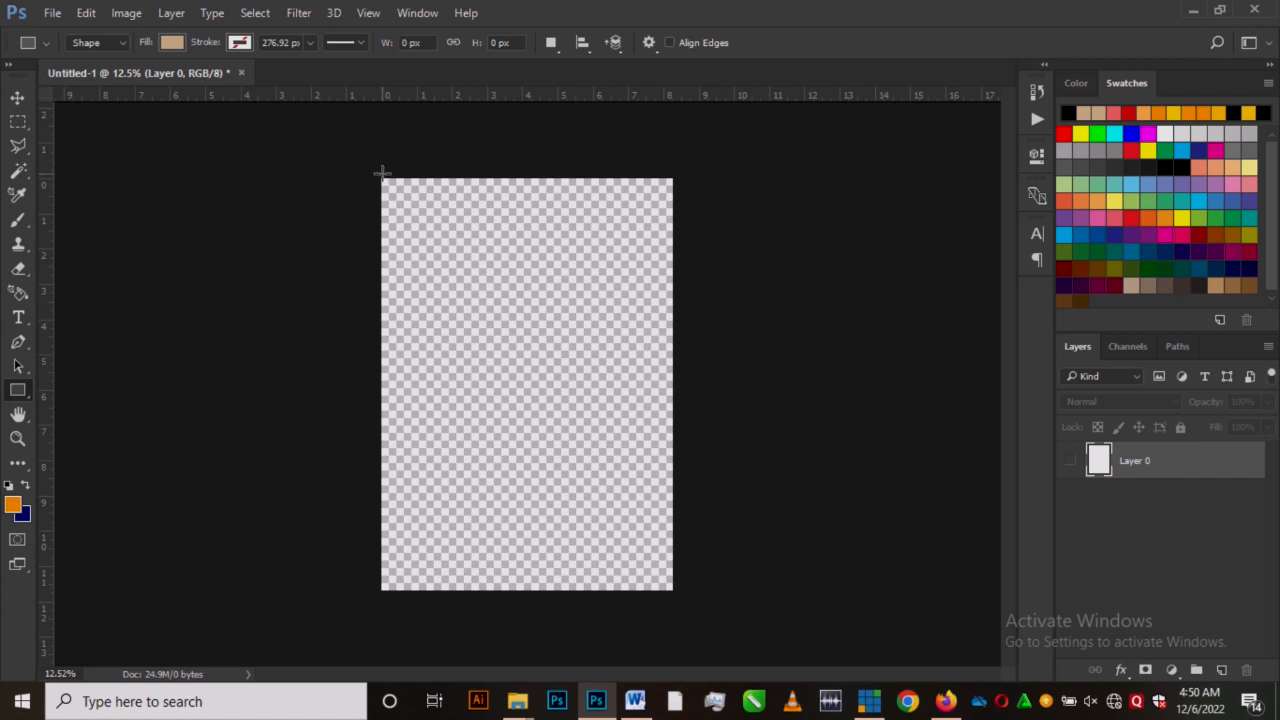
{"action": "left_click_drag", "start_coordinate": [376, 175], "coordinate": [676, 593]}
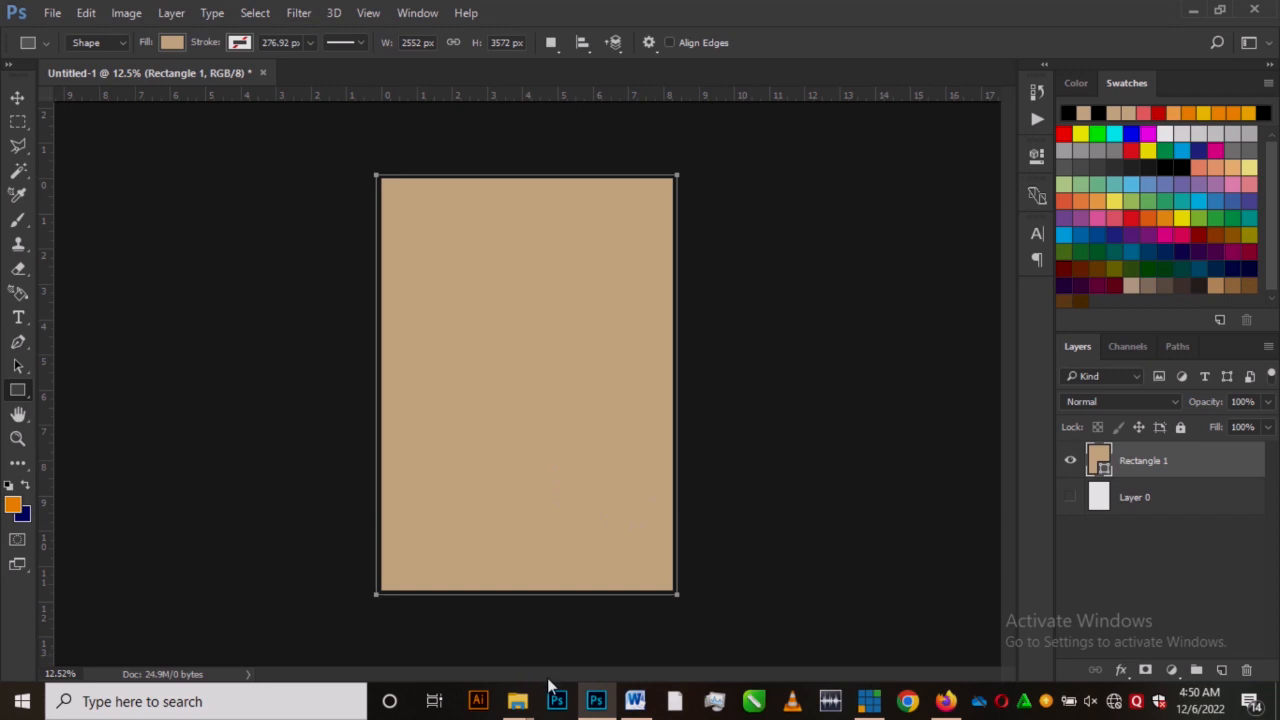
Step: Switch to File Explorer and place the bottle image CnQIn0PW8AAkdOz from New folder into the poster document
{"action": "mouse_move", "coordinate": [525, 708]}
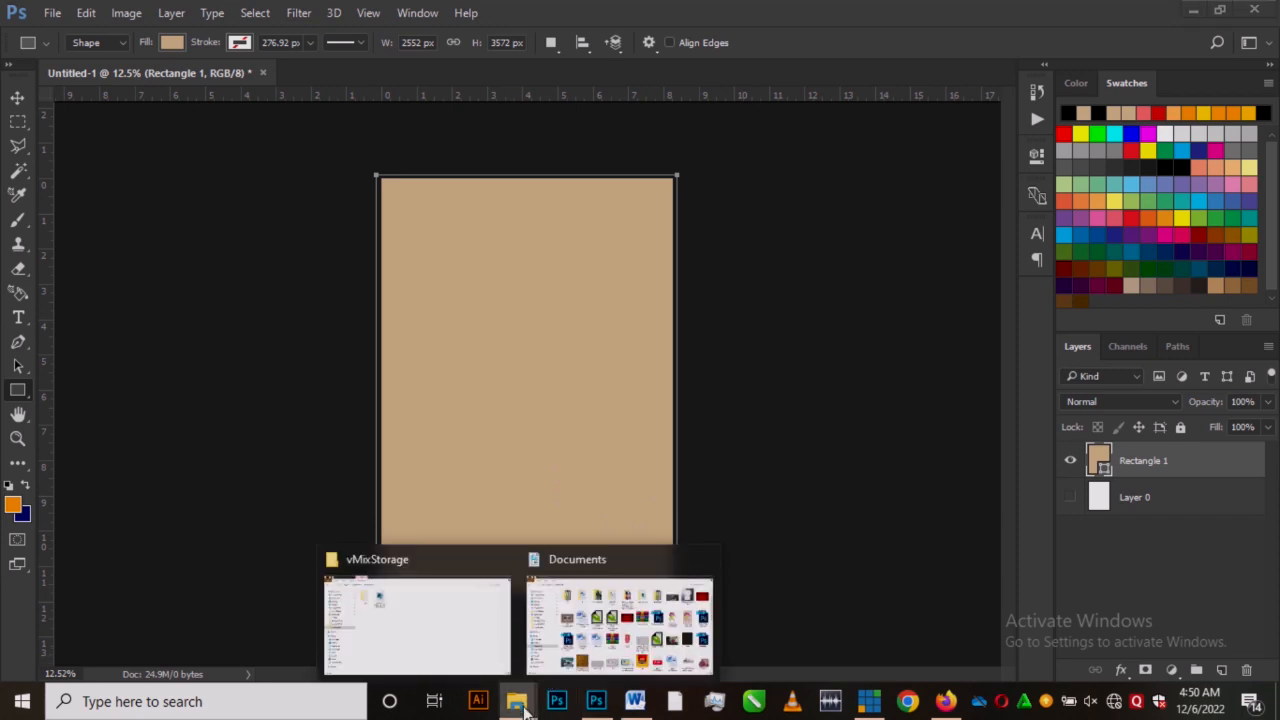
{"action": "left_click", "coordinate": [603, 628]}
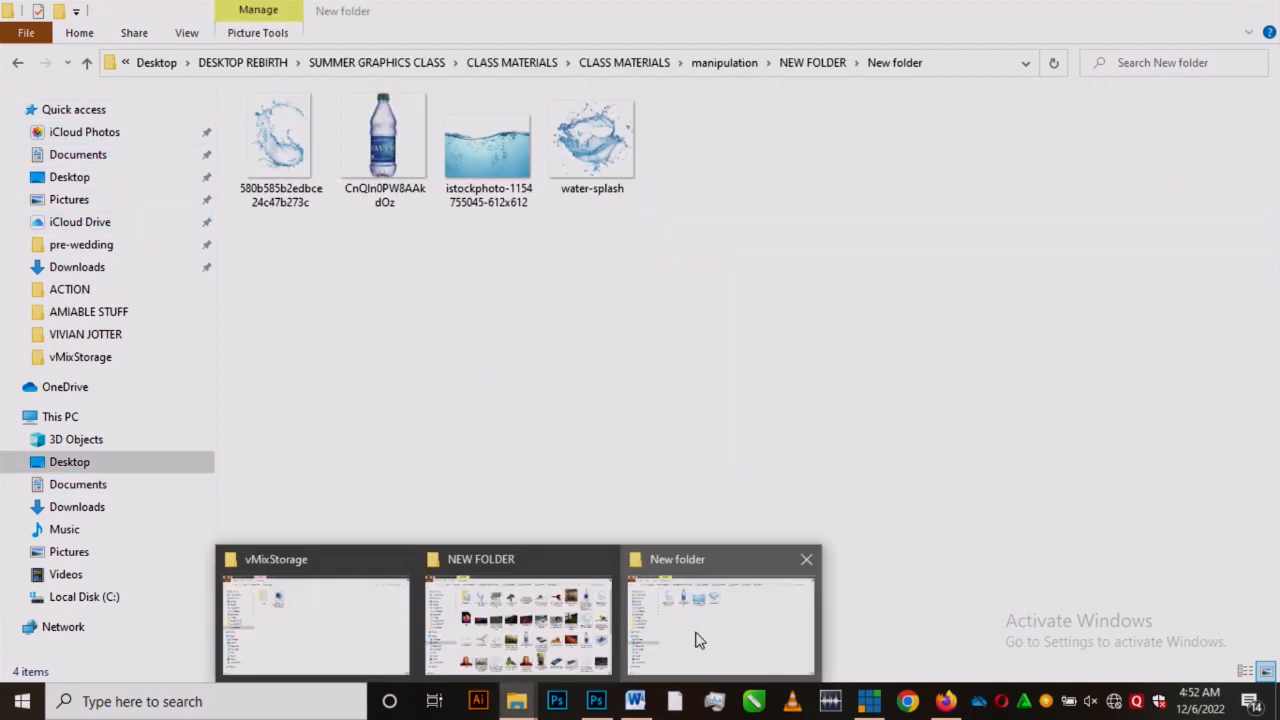
{"action": "left_click", "coordinate": [699, 640]}
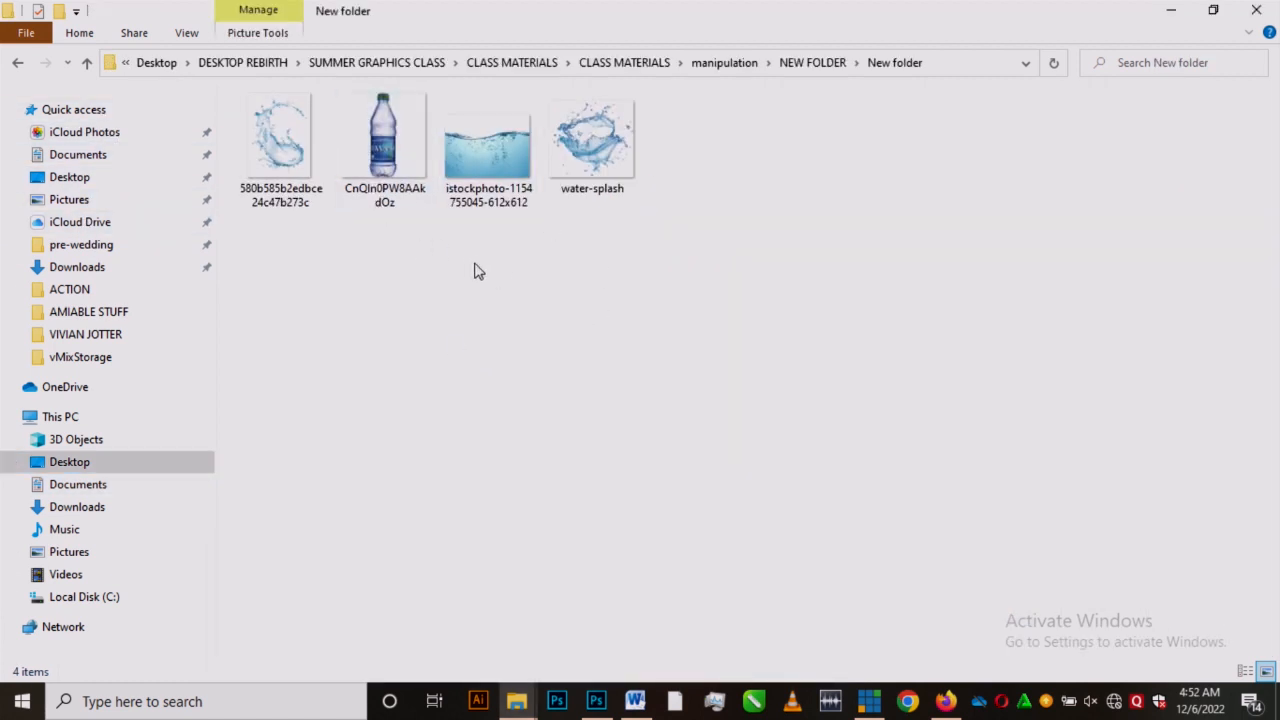
{"action": "left_click_drag", "start_coordinate": [396, 158], "coordinate": [530, 366]}
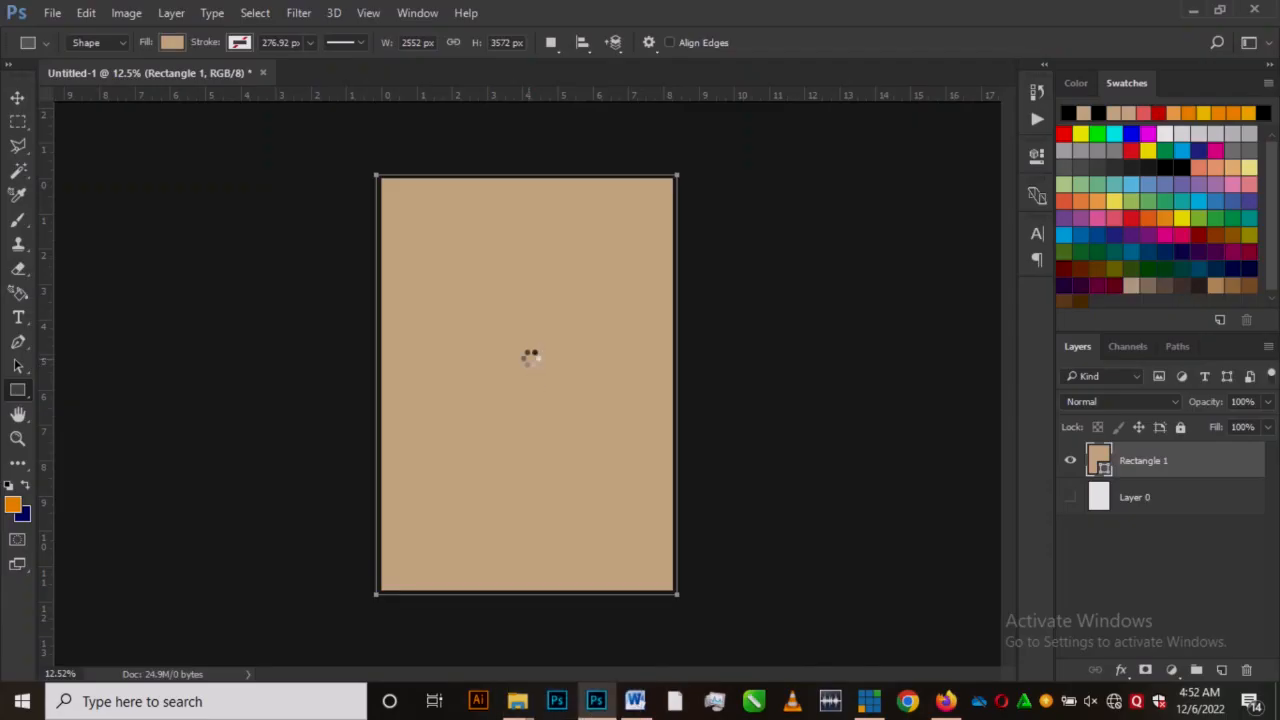
Step: Tilt the placed bottle slightly clockwise, position it near the middle of the page and commit the placement
{"action": "mouse_move", "coordinate": [670, 245]}
{"action": "left_mouse_down"}
{"action": "mouse_move", "coordinate": [623, 297]}
{"action": "mouse_move", "coordinate": [646, 257]}
{"action": "mouse_move", "coordinate": [636, 272]}
{"action": "mouse_move", "coordinate": [660, 251]}
{"action": "mouse_move", "coordinate": [677, 266]}
{"action": "left_mouse_up"}
{"action": "left_click_drag", "start_coordinate": [534, 331], "coordinate": [557, 307]}
{"action": "mouse_move", "coordinate": [676, 262]}
{"action": "left_mouse_down"}
{"action": "mouse_move", "coordinate": [657, 287]}
{"action": "mouse_move", "coordinate": [663, 276]}
{"action": "left_mouse_up"}
{"action": "left_click_drag", "start_coordinate": [543, 329], "coordinate": [555, 314]}
{"action": "key", "text": "u"}
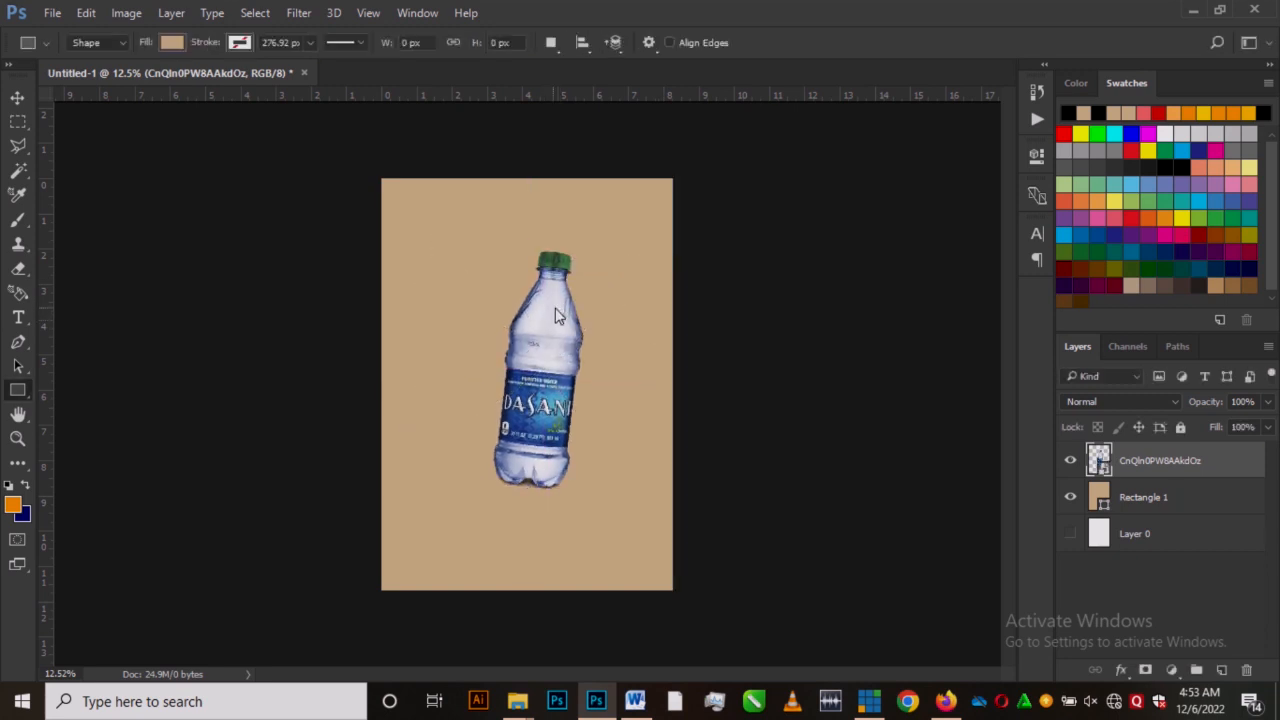
Step: Move the bottle slightly left and down with the Move tool so it sits around the page centre
{"action": "left_click", "coordinate": [545, 361]}
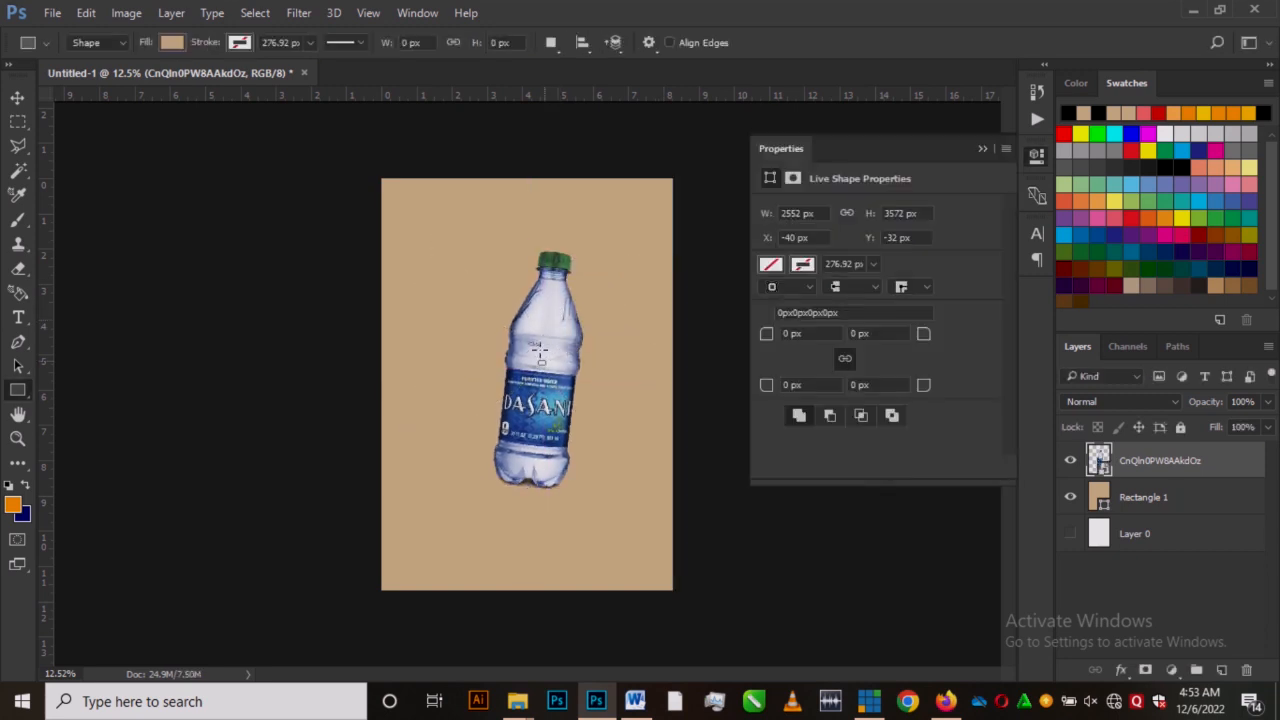
{"action": "left_click", "coordinate": [982, 148]}
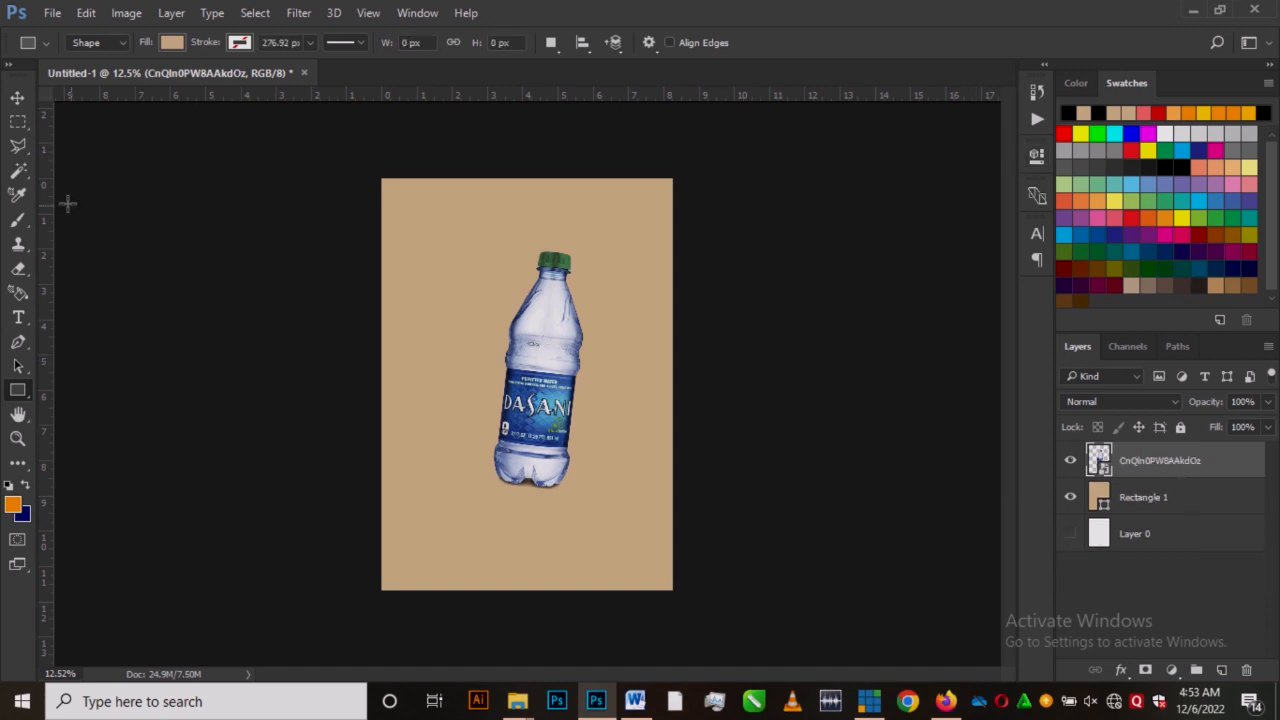
{"action": "left_click", "coordinate": [18, 97]}
{"action": "mouse_move", "coordinate": [540, 372]}
{"action": "left_mouse_down"}
{"action": "mouse_move", "coordinate": [556, 343]}
{"action": "mouse_move", "coordinate": [545, 330]}
{"action": "mouse_move", "coordinate": [537, 385]}
{"action": "left_mouse_up"}
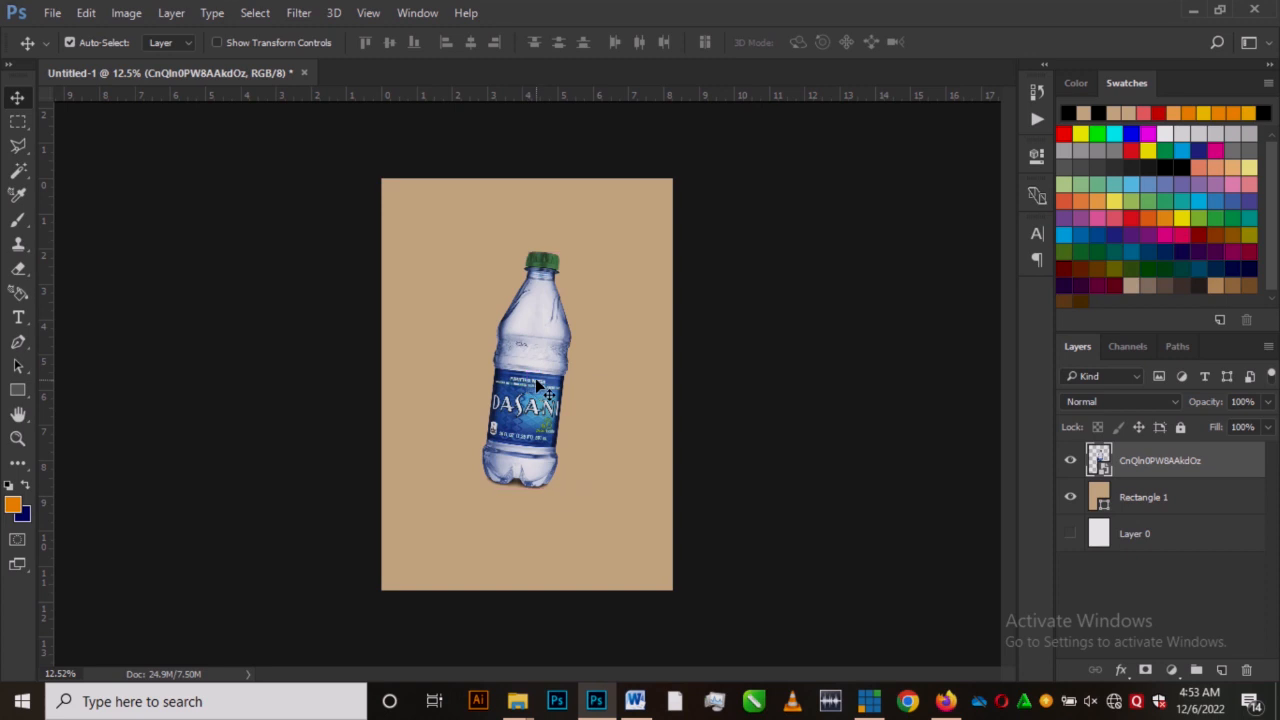
{"action": "left_click_drag", "start_coordinate": [537, 384], "coordinate": [526, 395]}
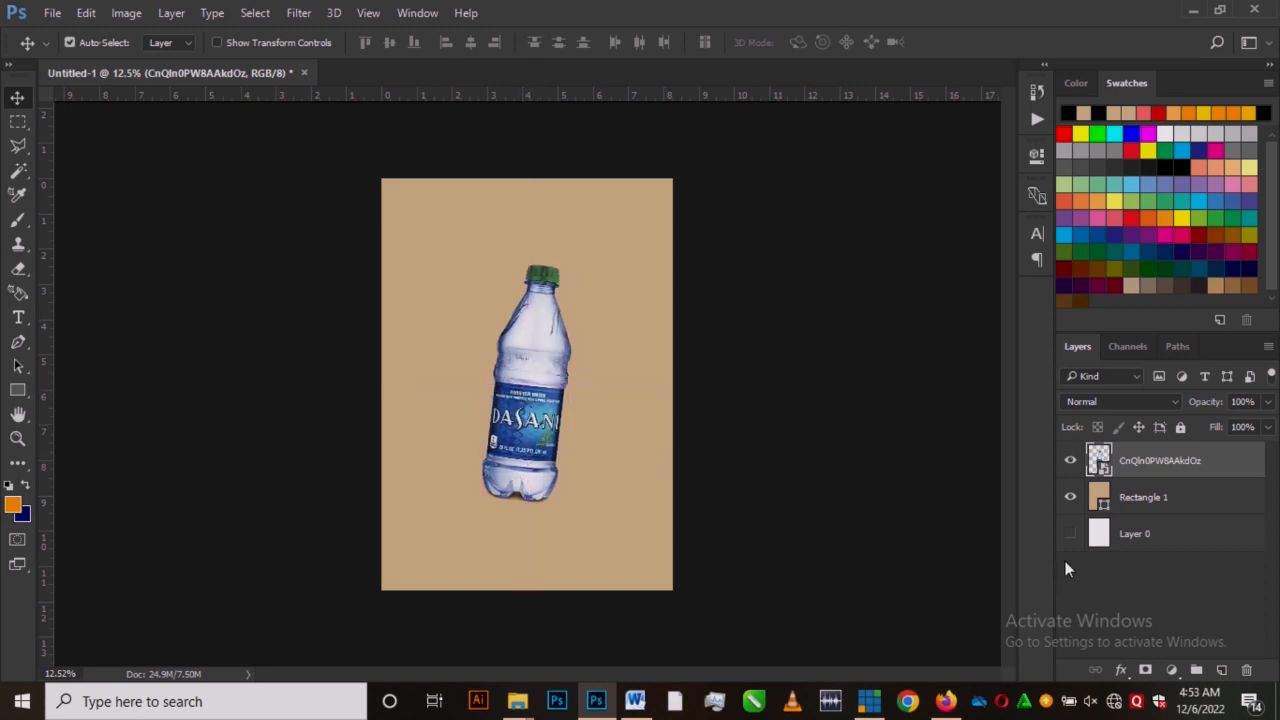
Step: Change the fill of the full-page rectangle from a solid colour to a black-to-white gradient
{"action": "left_click", "coordinate": [1163, 508]}
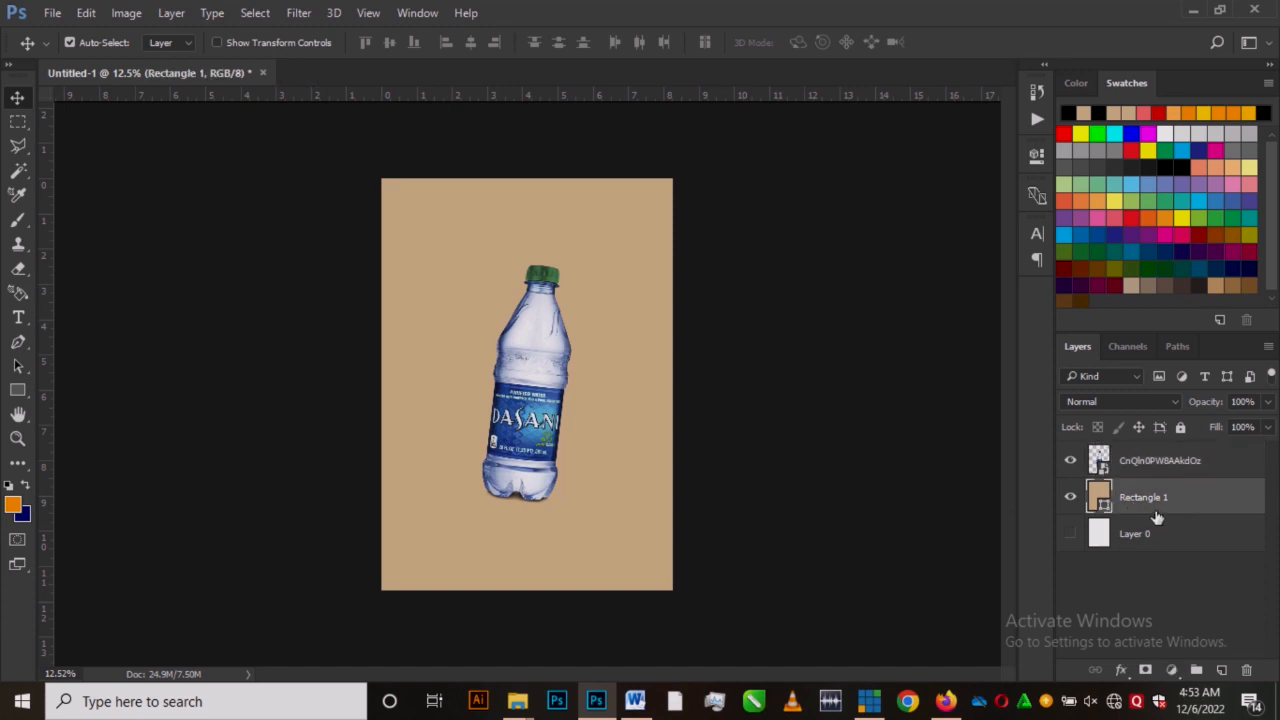
{"action": "left_click", "coordinate": [15, 391]}
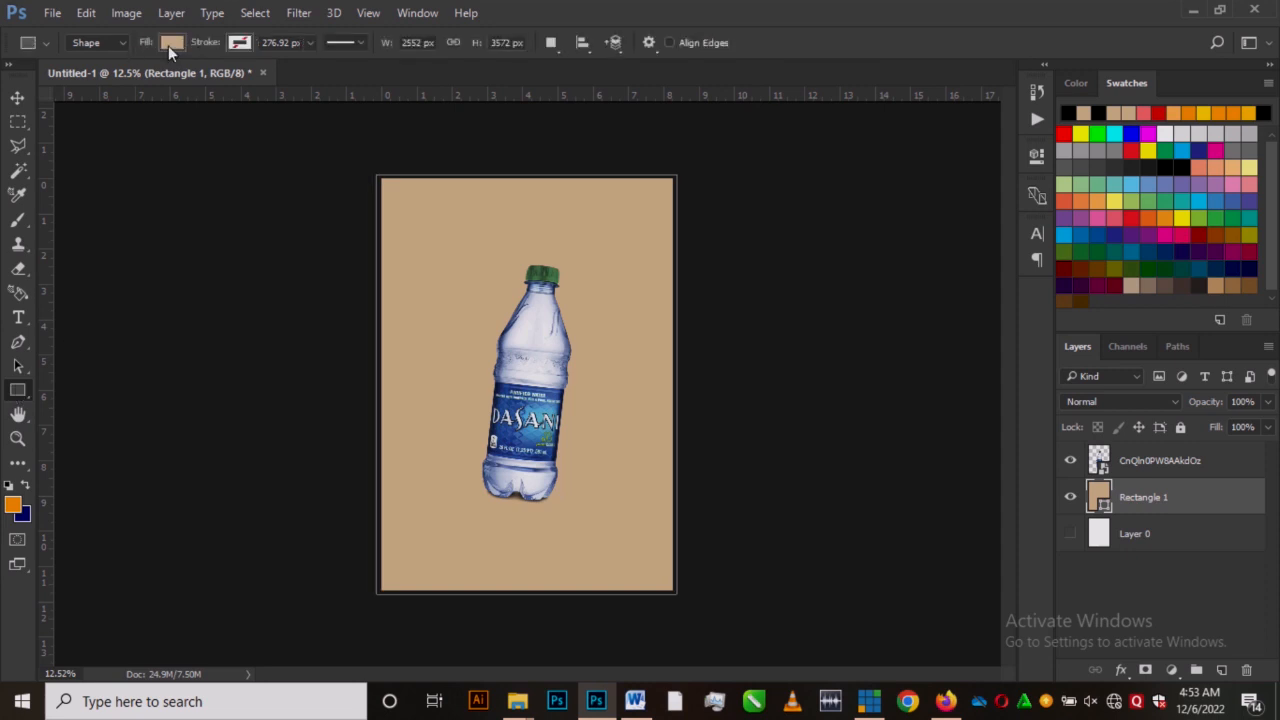
{"action": "left_click", "coordinate": [170, 44]}
{"action": "left_click", "coordinate": [166, 79]}
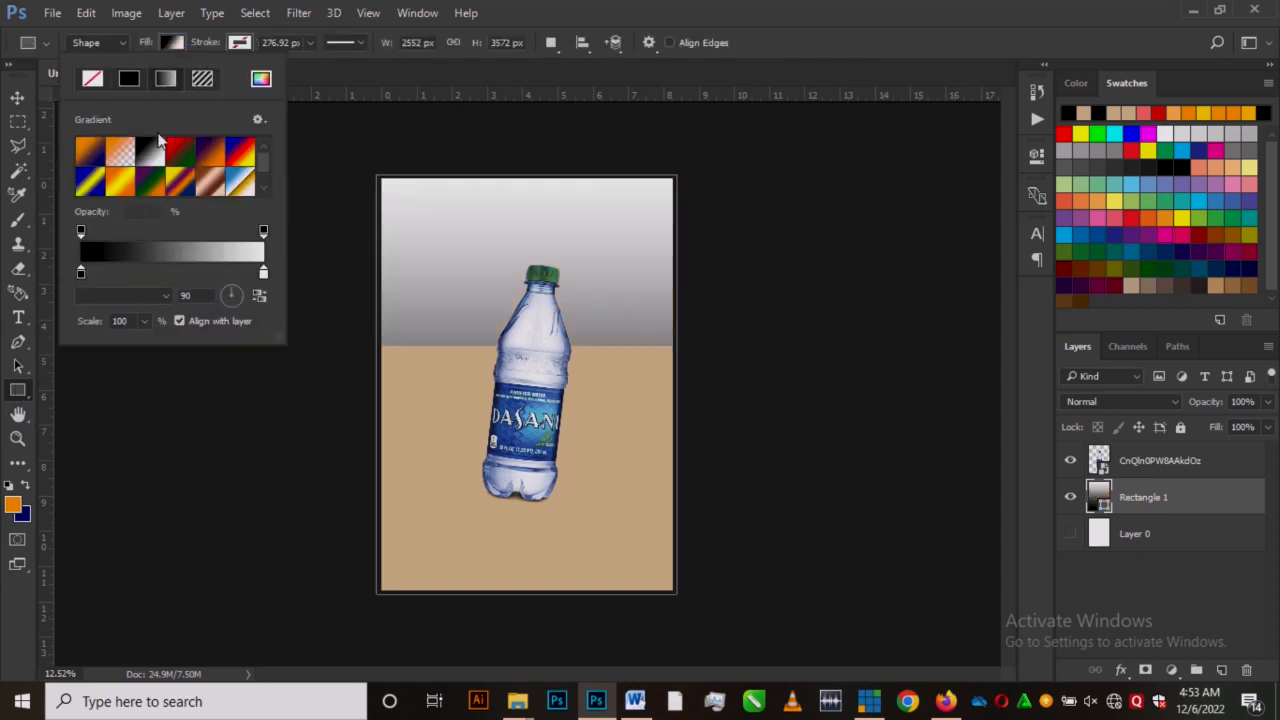
Step: Set the gradient's black colour stop to the very dark navy 020a29, starting from a blue sampled on the bottle
{"action": "double_click", "coordinate": [80, 274]}
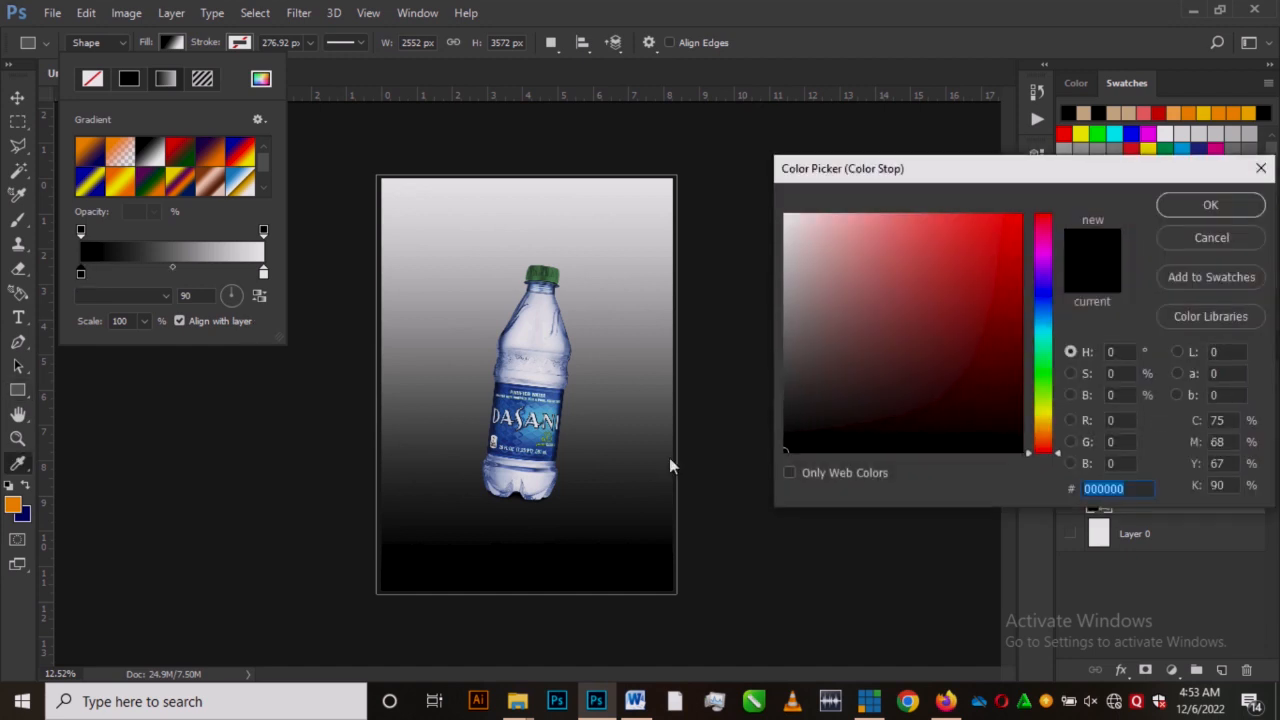
{"action": "left_click", "coordinate": [558, 449]}
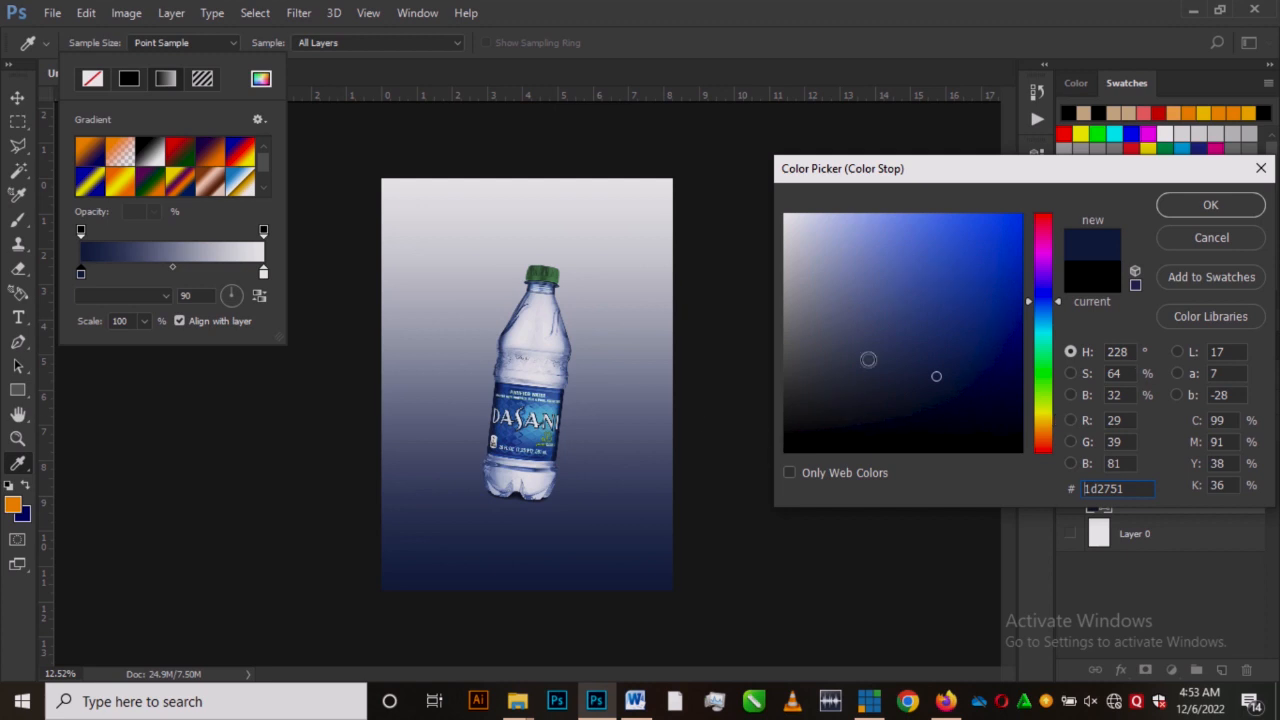
{"action": "mouse_move", "coordinate": [1006, 403]}
{"action": "left_mouse_down"}
{"action": "mouse_move", "coordinate": [1007, 422]}
{"action": "mouse_move", "coordinate": [1013, 386]}
{"action": "mouse_move", "coordinate": [1010, 413]}
{"action": "left_mouse_up"}
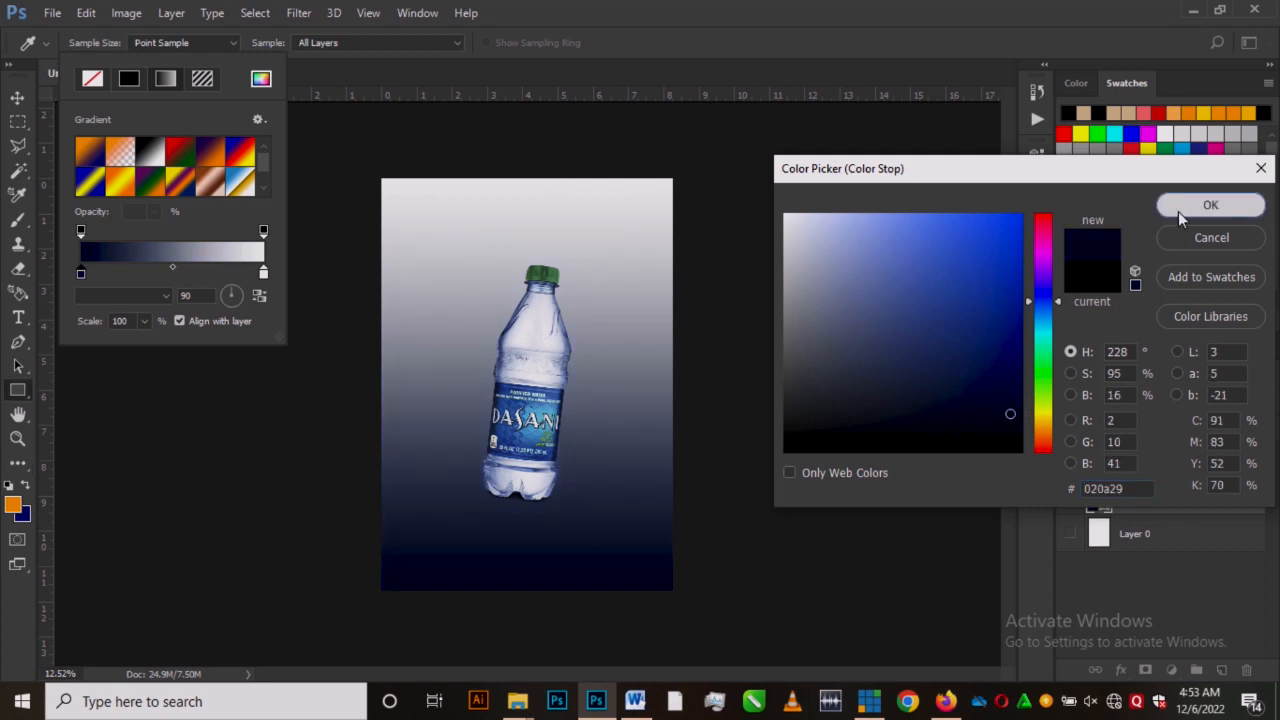
{"action": "left_click", "coordinate": [1209, 205]}
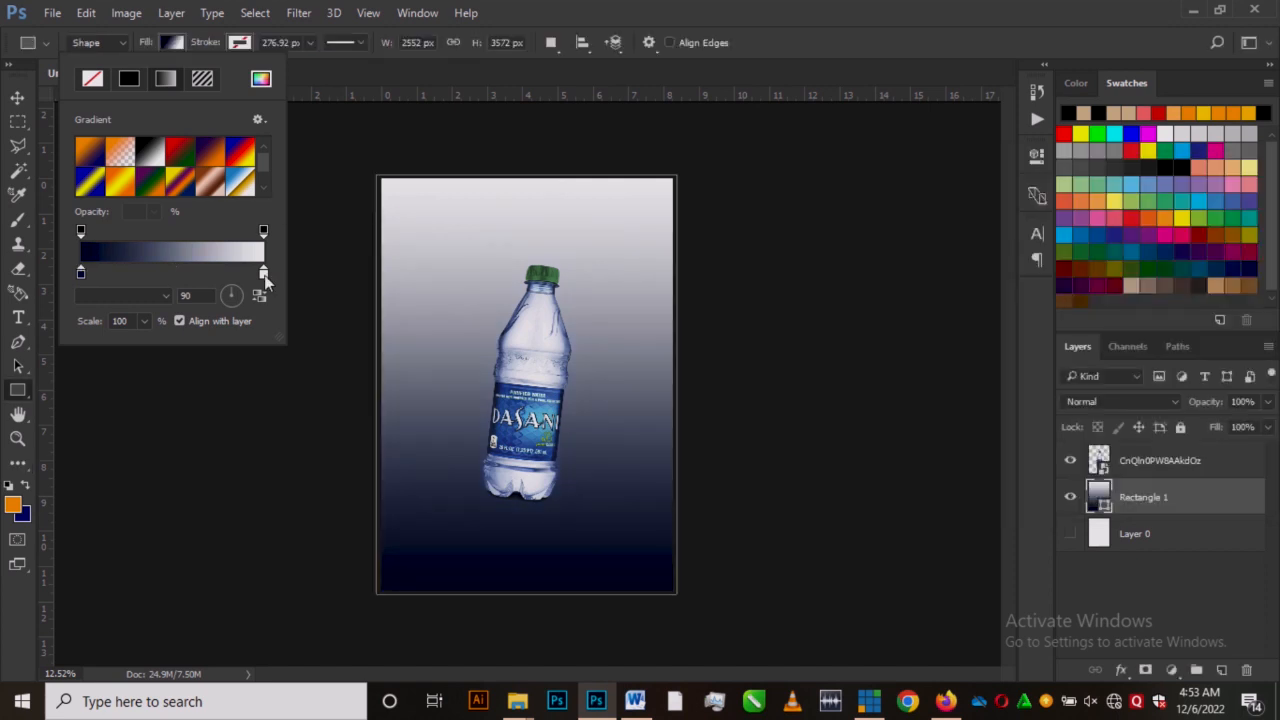
Step: Set the gradient's white colour stop to the bright blue 43bbf3, starting from a light blue sampled on the bottle label
{"action": "double_click", "coordinate": [263, 273]}
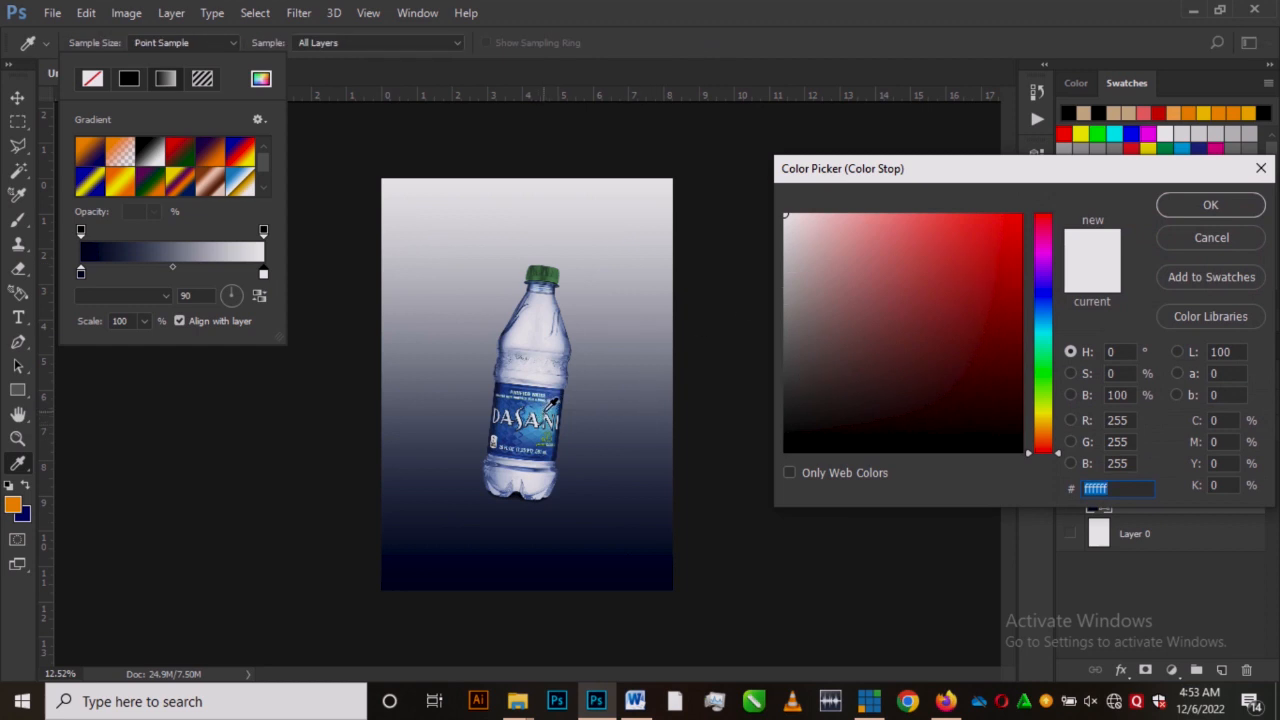
{"action": "left_click", "coordinate": [549, 405]}
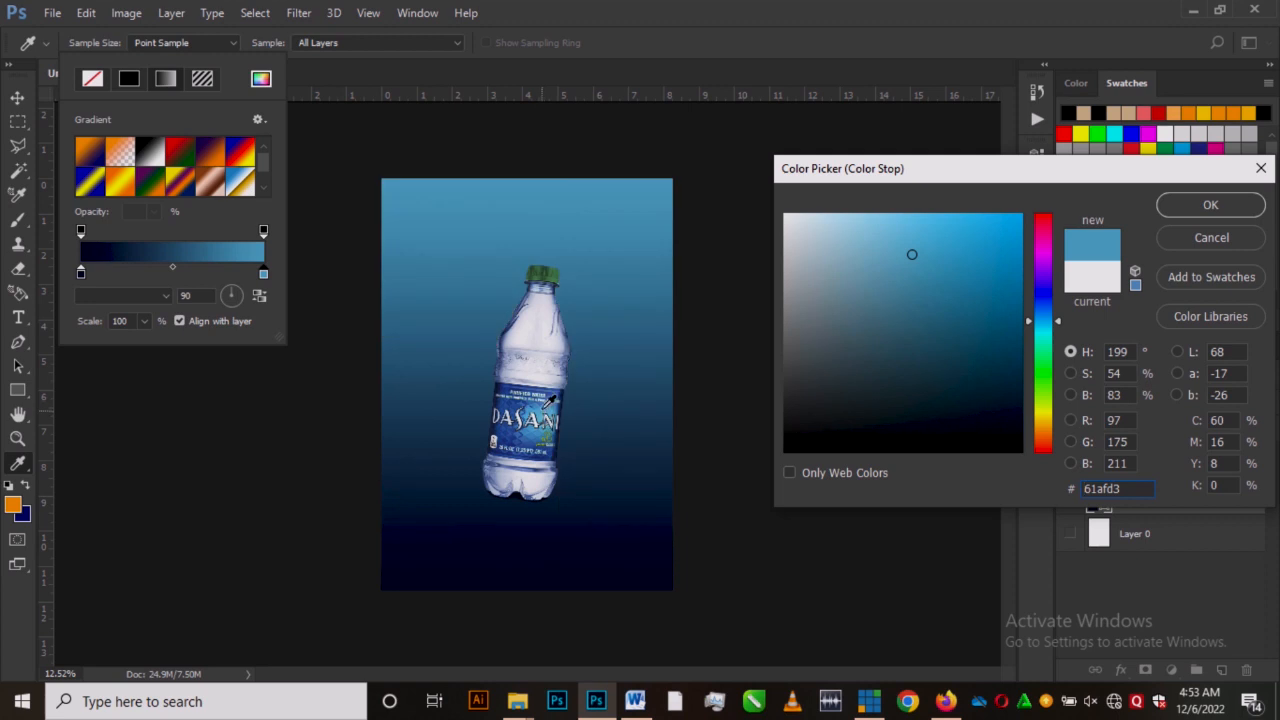
{"action": "left_click", "coordinate": [991, 225]}
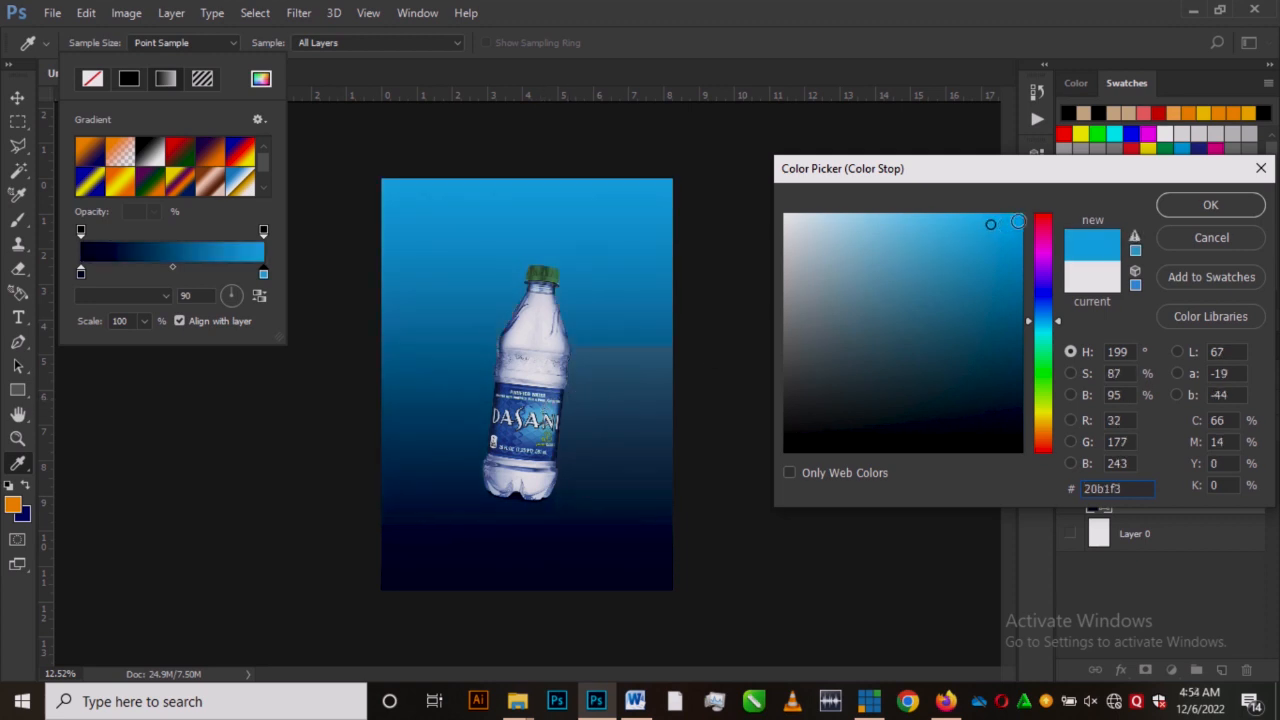
{"action": "left_click", "coordinate": [902, 231]}
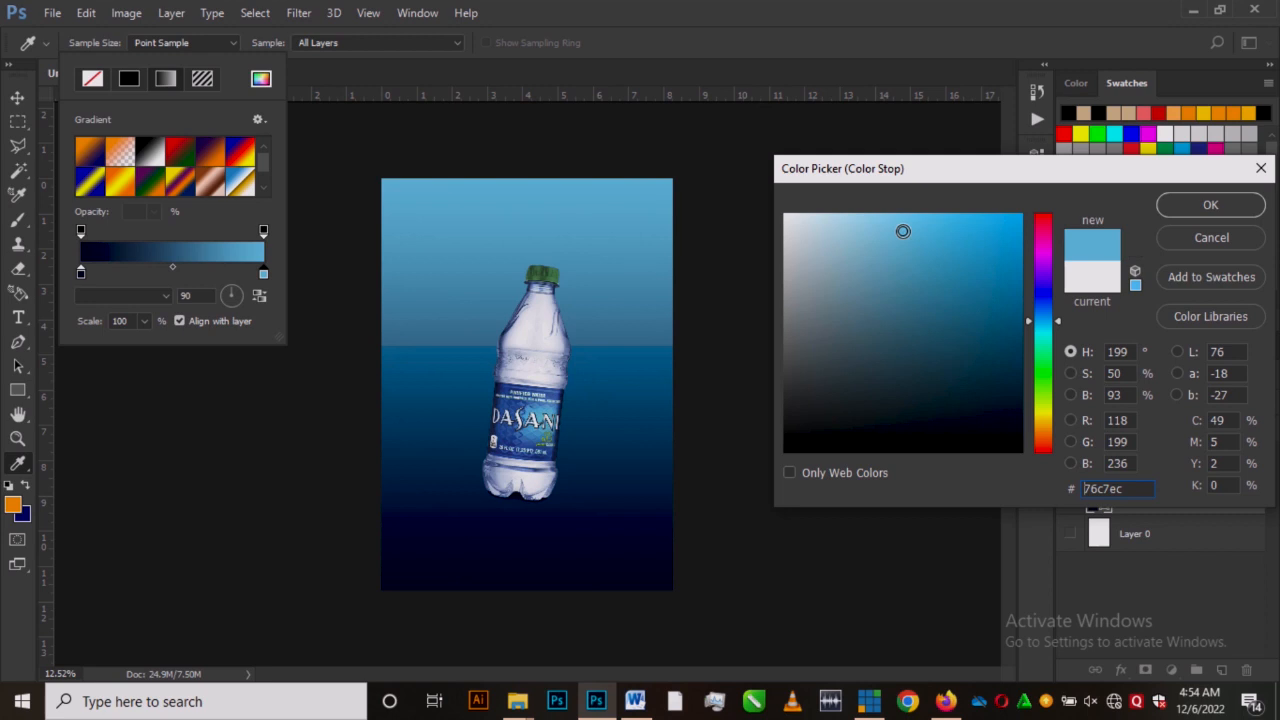
{"action": "left_click", "coordinate": [957, 225]}
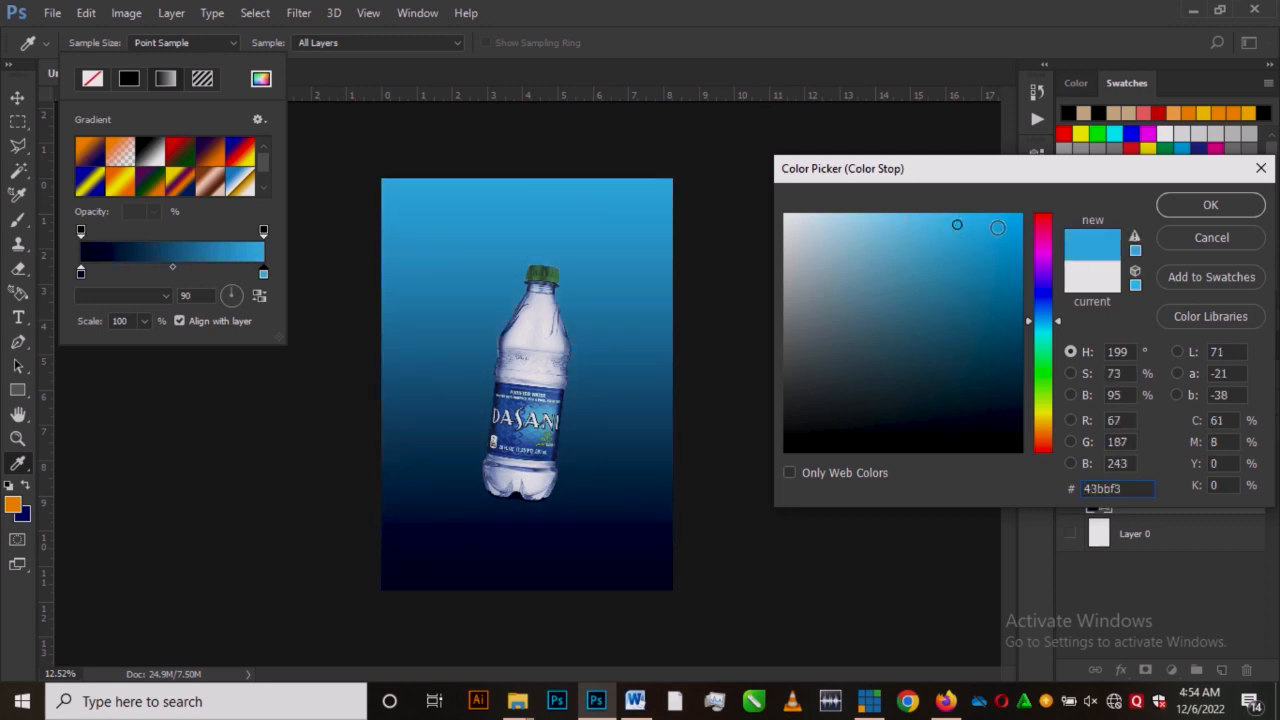
{"action": "left_click", "coordinate": [1210, 207]}
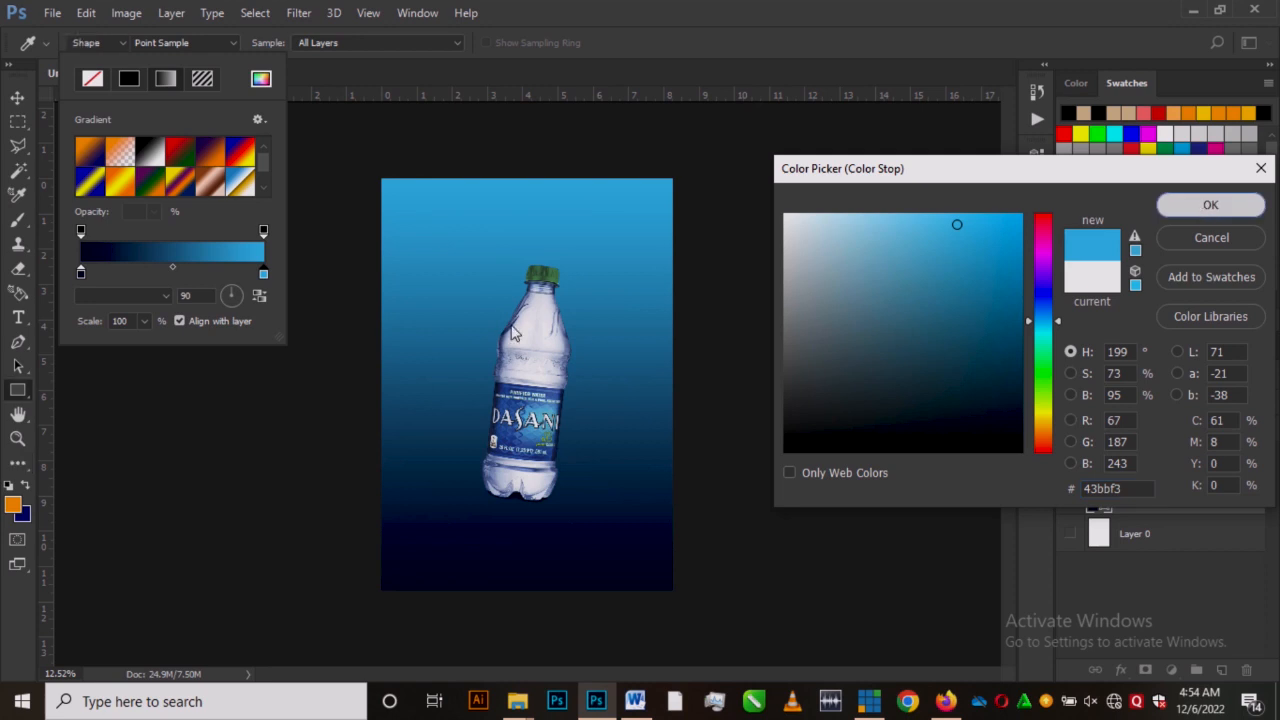
Step: Place the water-splash image from the class materials folder over the bottle on the poster
{"action": "left_click", "coordinate": [19, 98]}
{"action": "mouse_move", "coordinate": [529, 424]}
{"action": "left_mouse_down"}
{"action": "mouse_move", "coordinate": [540, 386]}
{"action": "mouse_move", "coordinate": [533, 422]}
{"action": "mouse_move", "coordinate": [551, 423]}
{"action": "mouse_move", "coordinate": [540, 427]}
{"action": "left_mouse_up"}
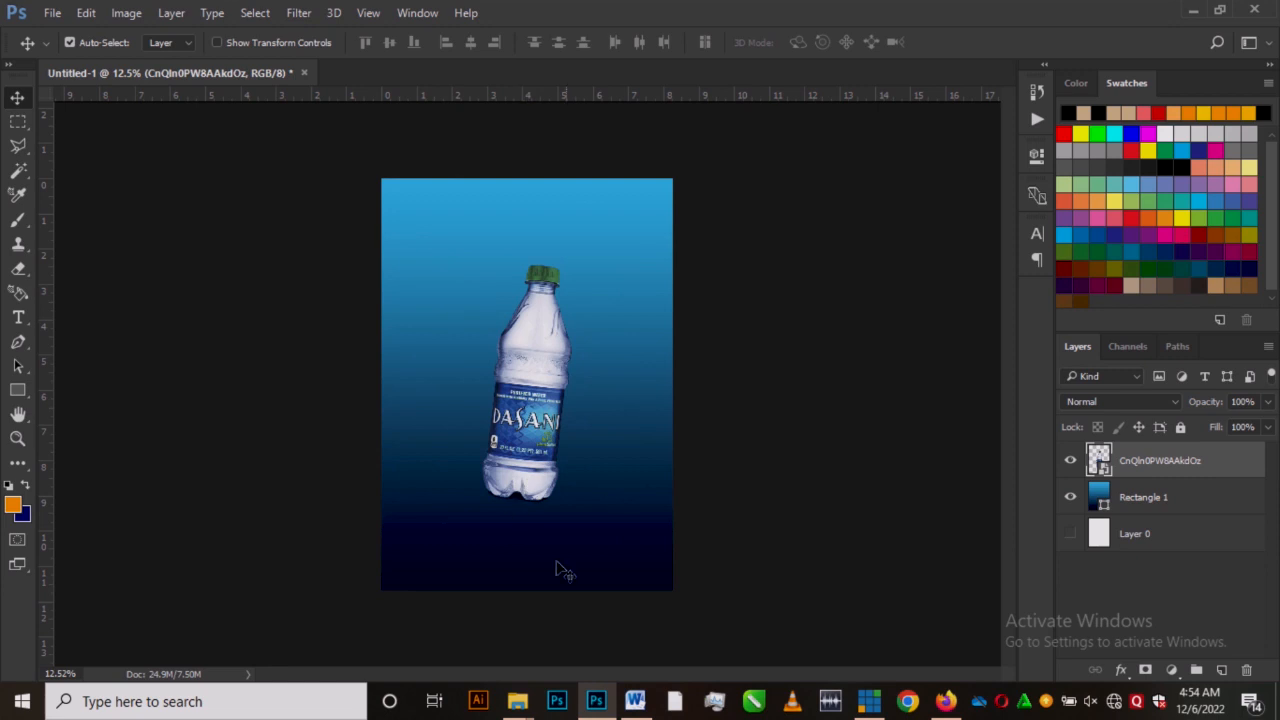
{"action": "left_click", "coordinate": [520, 703]}
{"action": "left_click", "coordinate": [714, 645]}
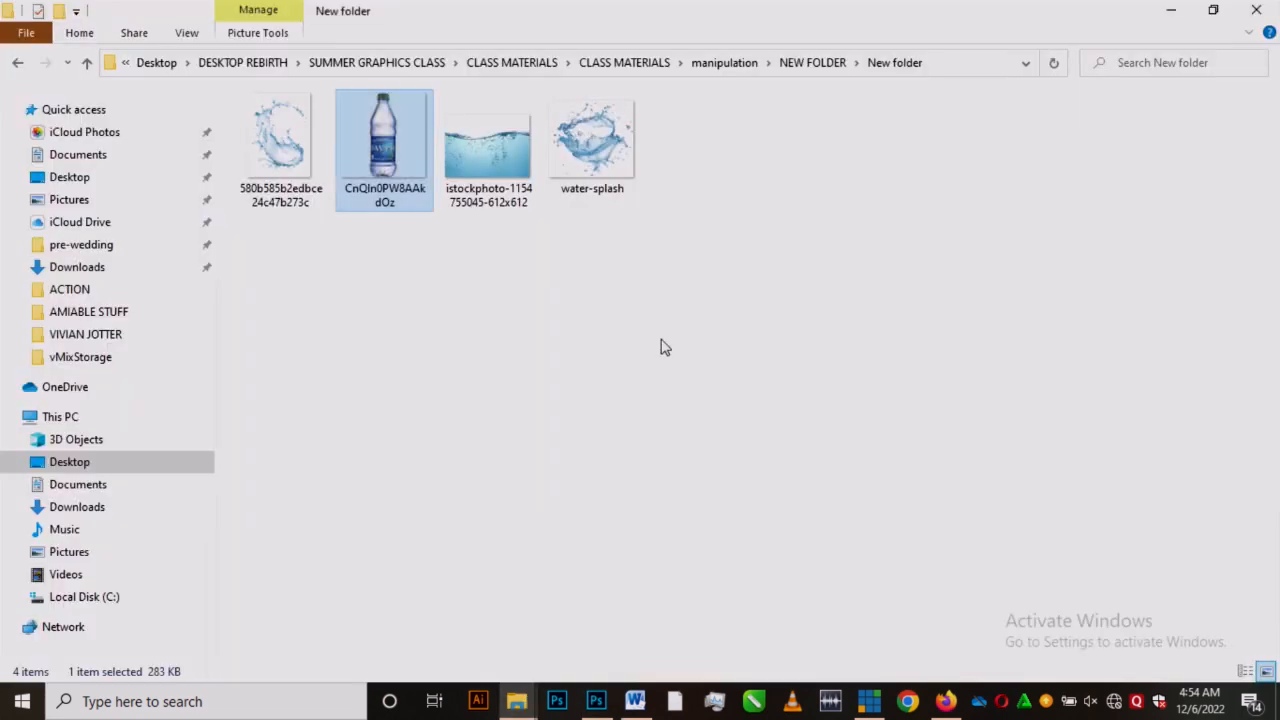
{"action": "left_click_drag", "start_coordinate": [609, 147], "coordinate": [576, 447]}
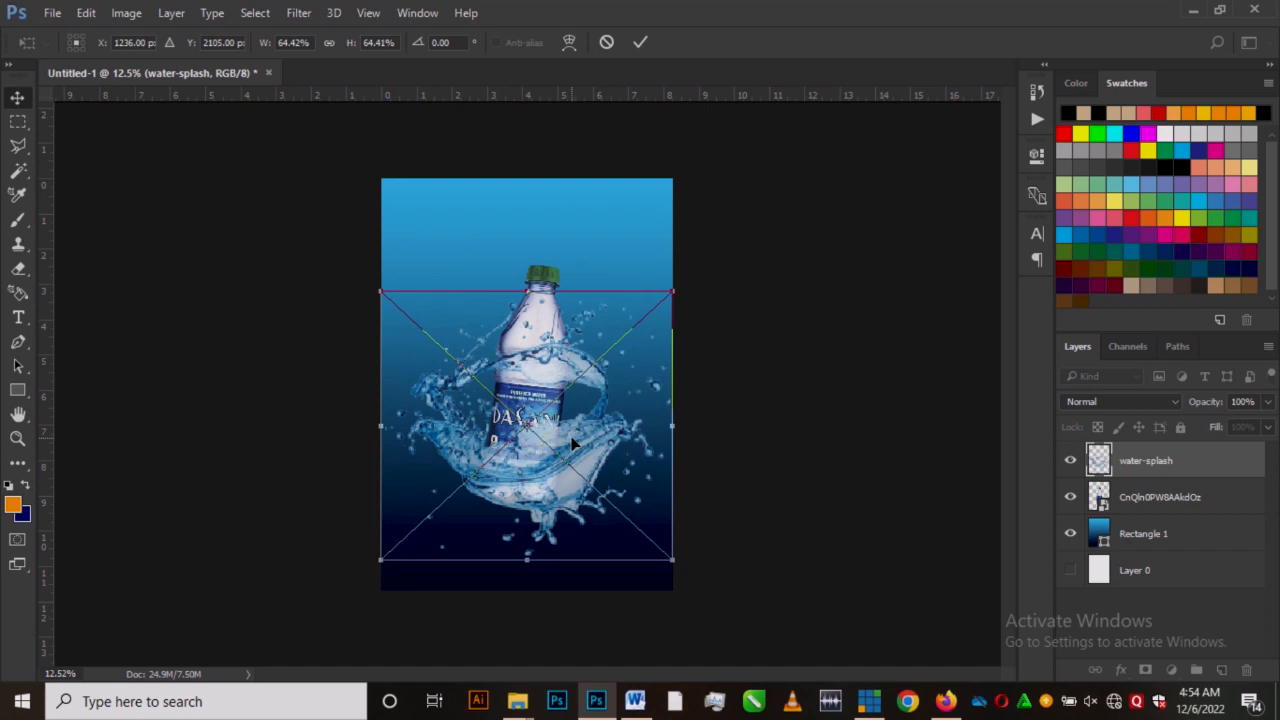
{"action": "key", "text": "Return"}
Step: Scale the water-splash image down to about 51% so it wraps around the lower part of the bottle
{"action": "key", "text": "ctrl+t"}
{"action": "left_click_drag", "start_coordinate": [673, 290], "coordinate": [644, 328]}
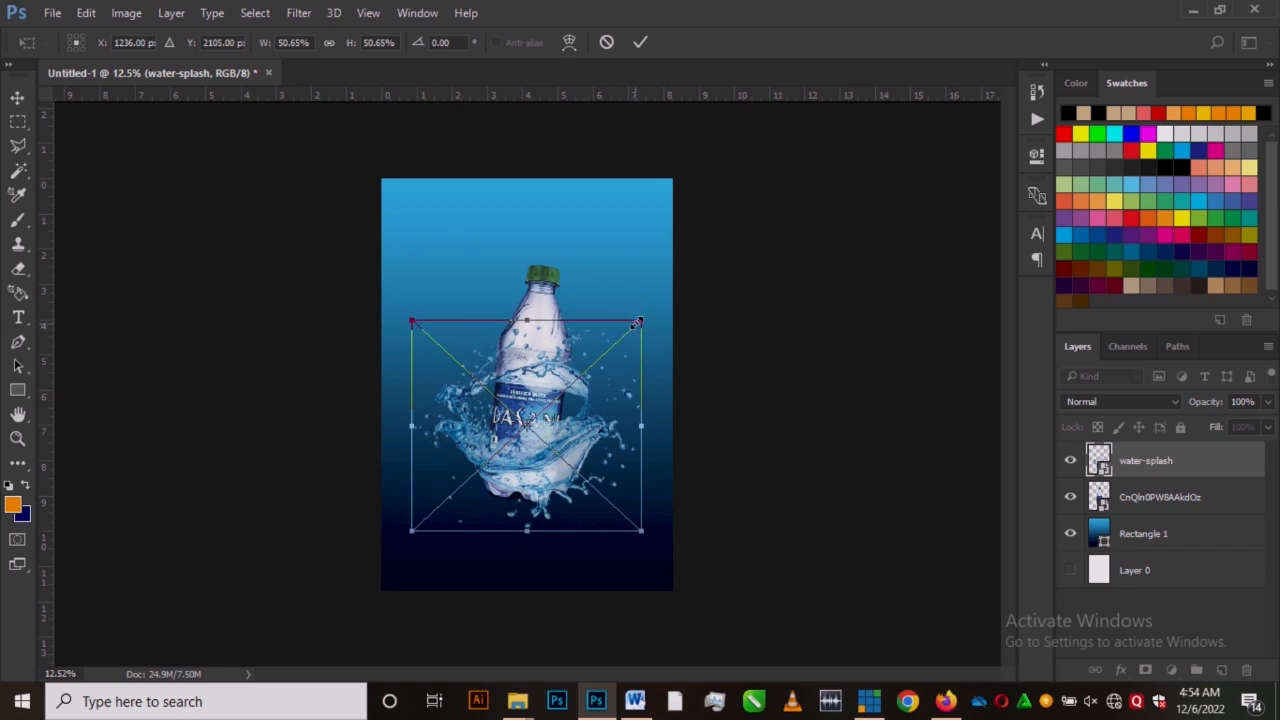
{"action": "left_click_drag", "start_coordinate": [648, 314], "coordinate": [641, 321]}
{"action": "key", "text": "Return"}
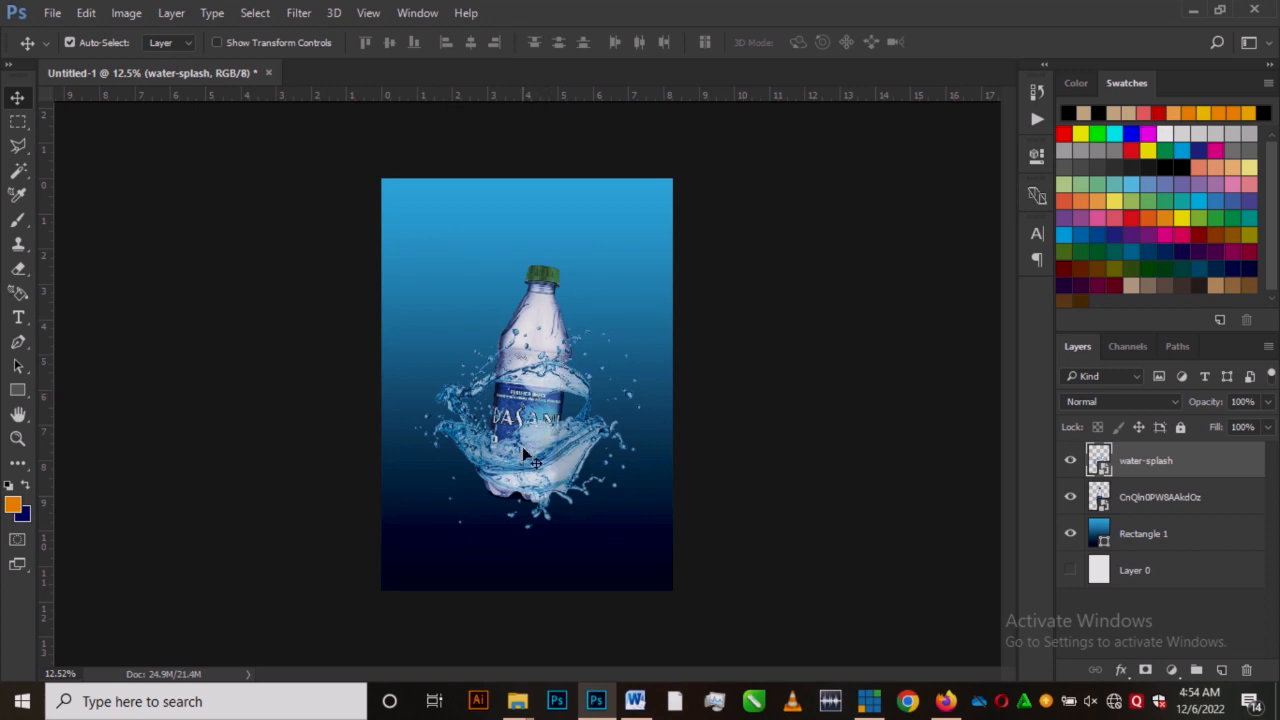
Step: Rasterize the water-splash layer and cut its upper half, outlined with the Polygonal Lasso, to a new layer
{"action": "right_click", "coordinate": [1208, 459]}
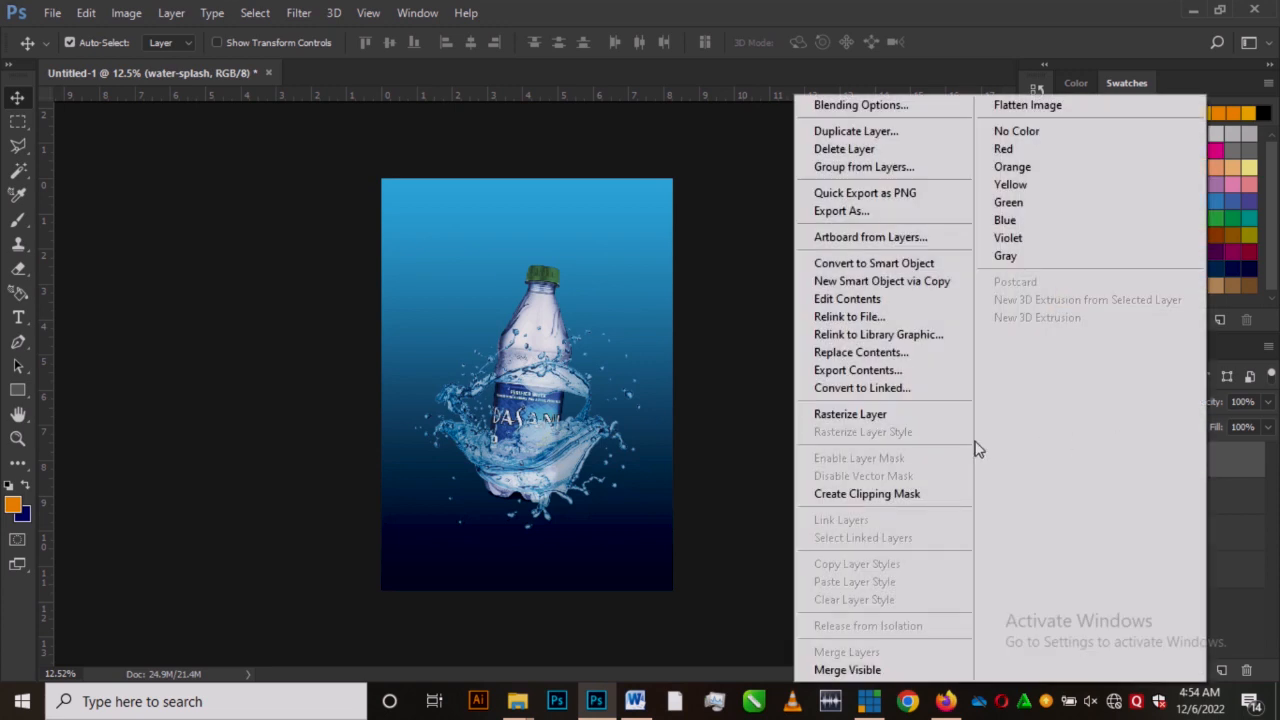
{"action": "left_click", "coordinate": [910, 416]}
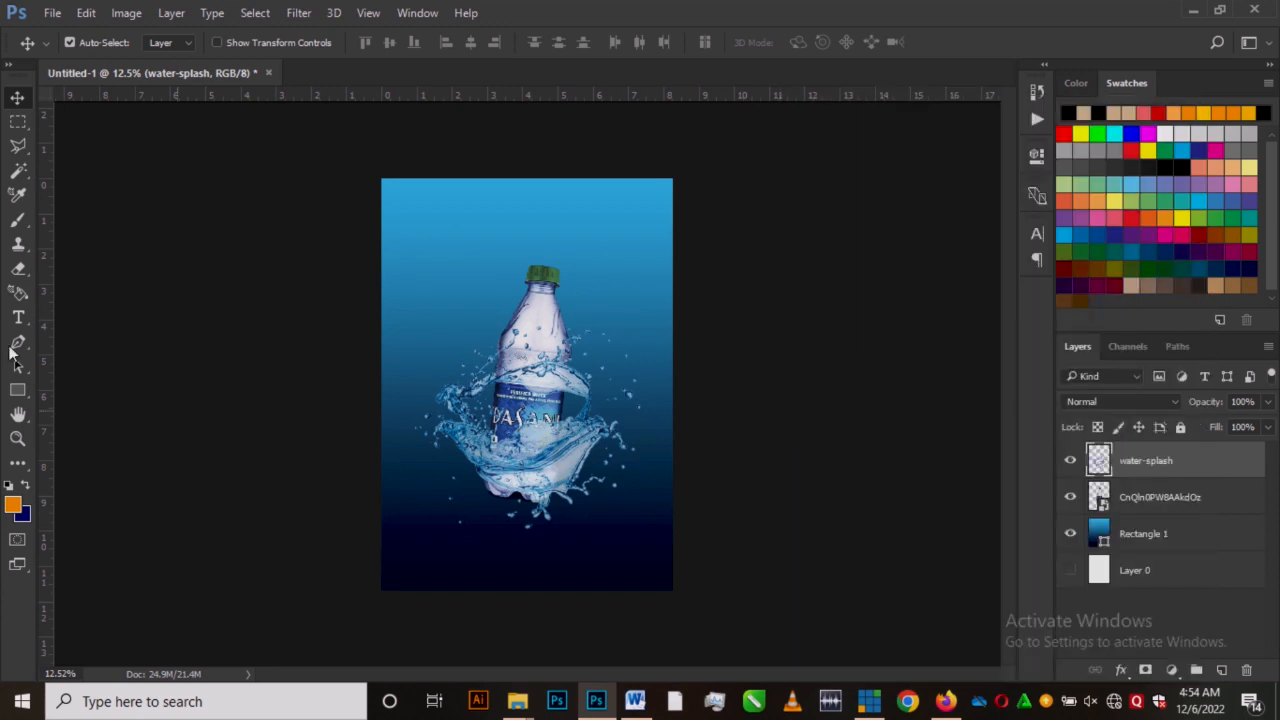
{"action": "left_click", "coordinate": [22, 148]}
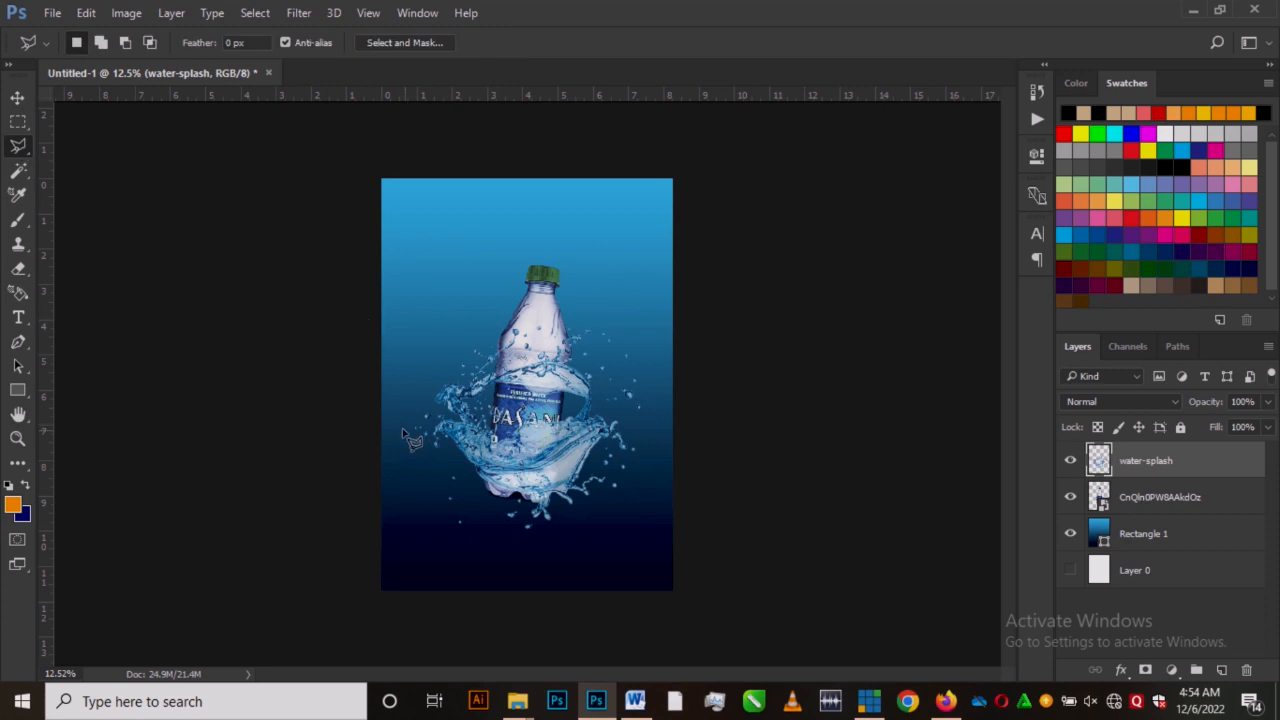
{"action": "left_click", "coordinate": [714, 413]}
{"action": "left_click", "coordinate": [404, 218]}
{"action": "left_click", "coordinate": [354, 396]}
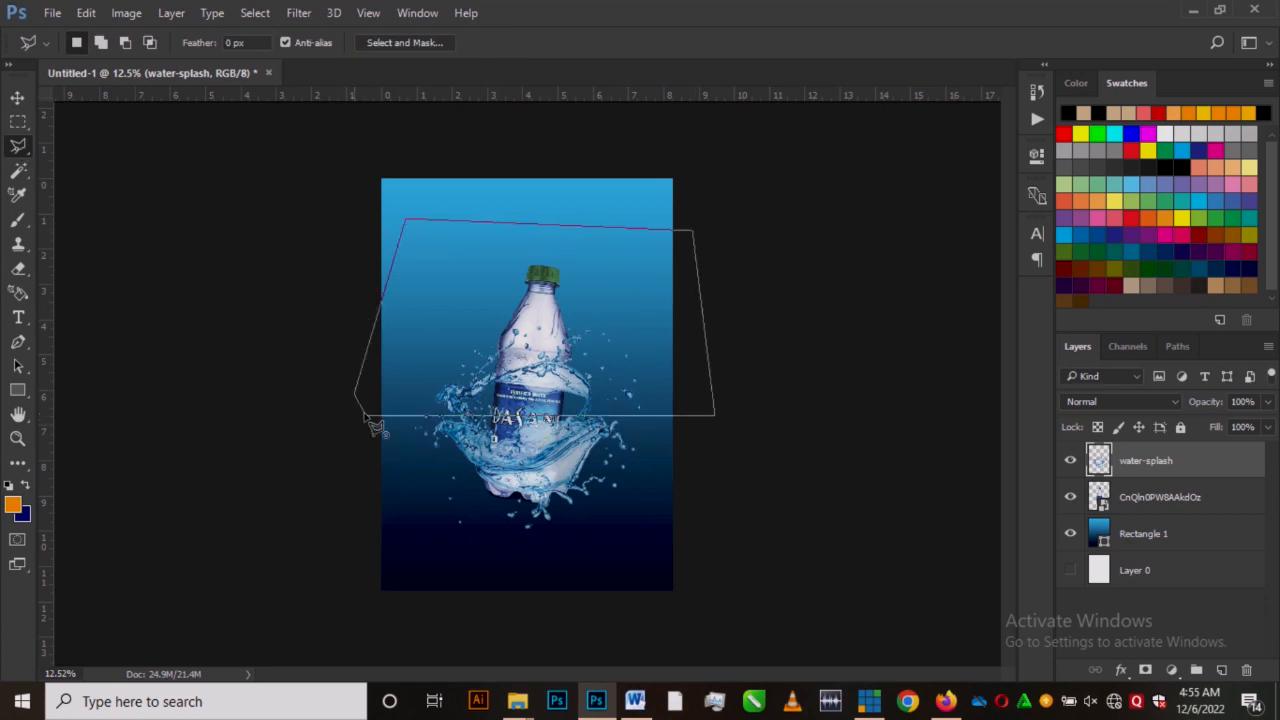
{"action": "left_click", "coordinate": [366, 418]}
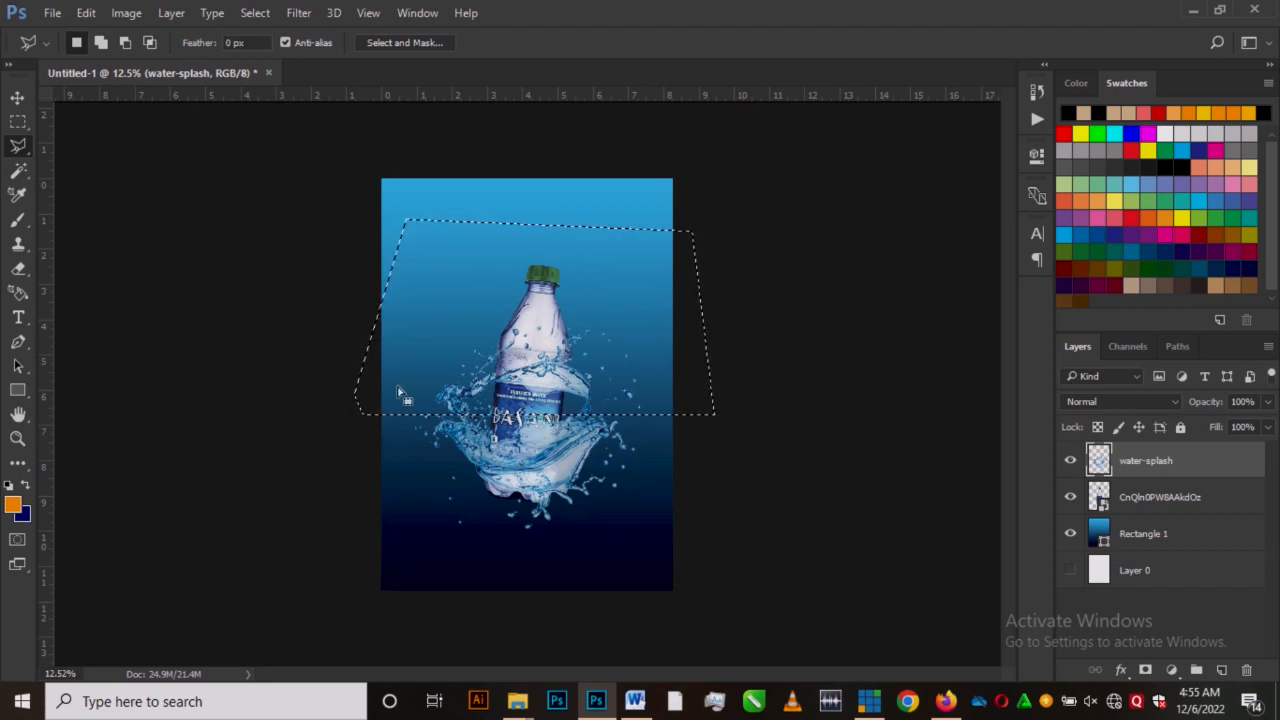
{"action": "right_click", "coordinate": [556, 287]}
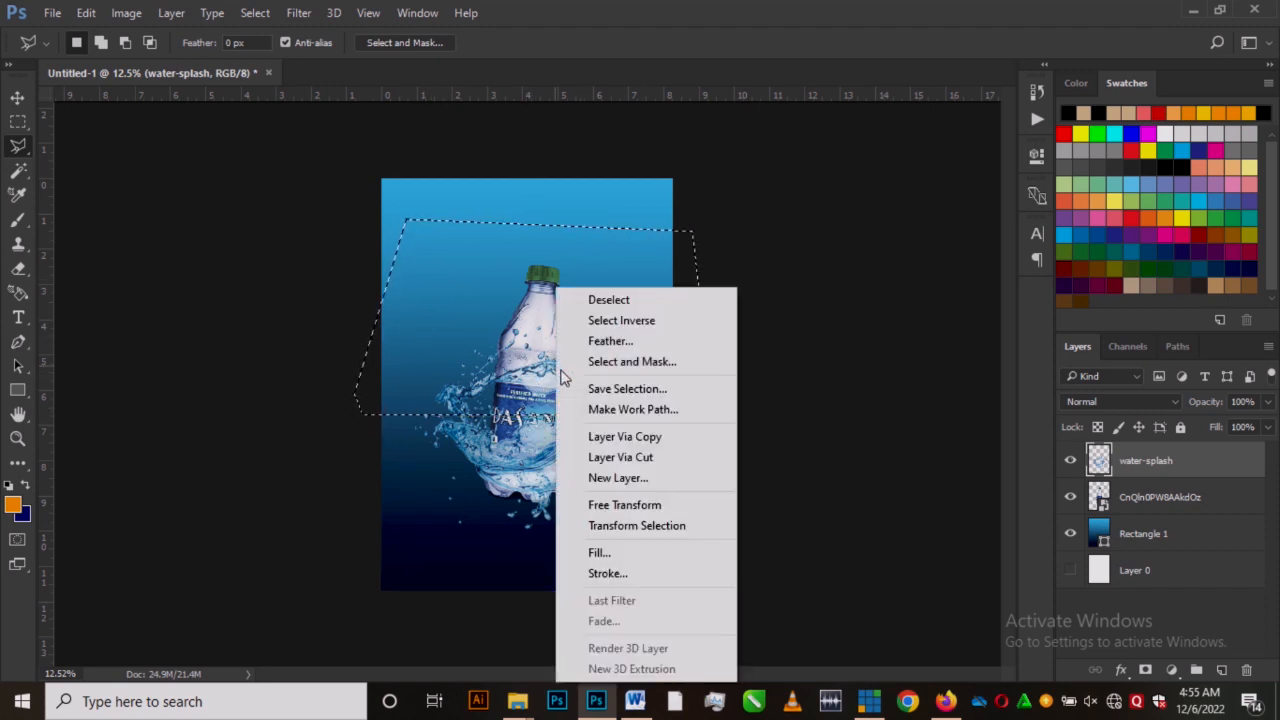
{"action": "left_click", "coordinate": [640, 457]}
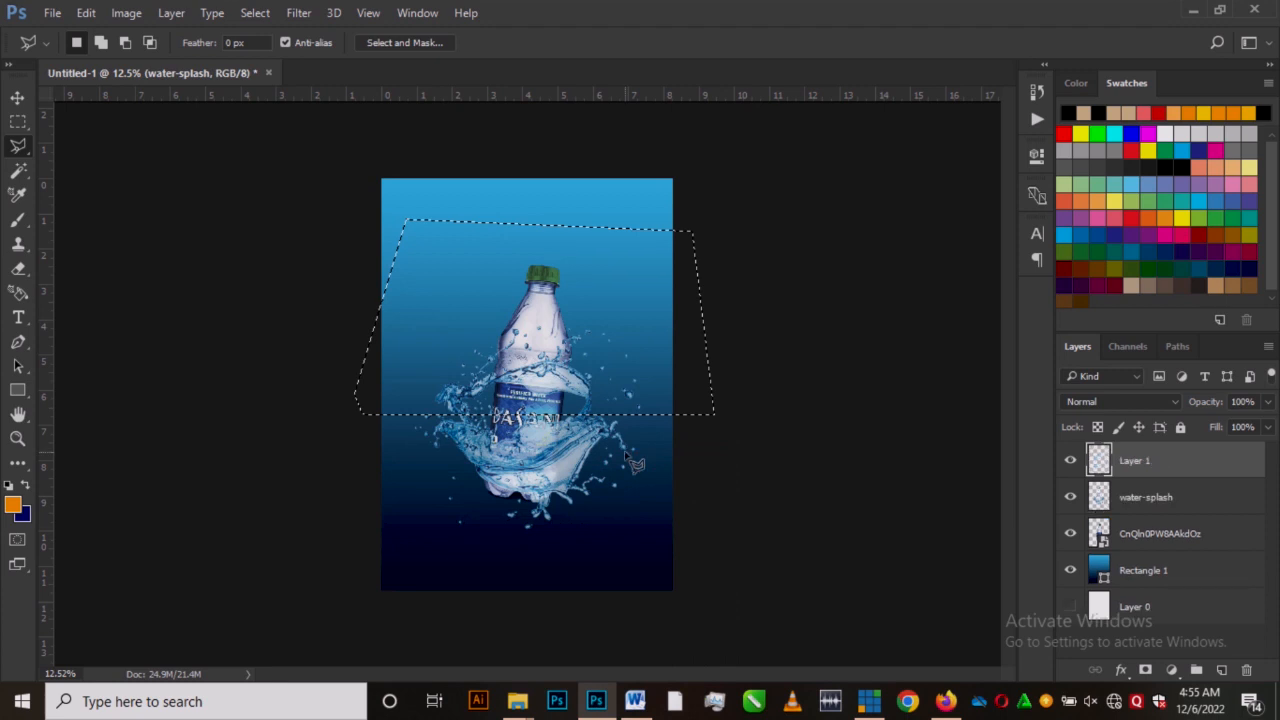
Step: Try moving the upper and lower splash pieces separately around the bottle, and undo each move
{"action": "left_click", "coordinate": [18, 98]}
{"action": "scroll", "coordinate": [450, 308], "scroll_direction": "down", "scroll_amount": 2}
{"action": "scroll", "coordinate": [470, 335], "scroll_direction": "up", "scroll_amount": 2}
{"action": "scroll", "coordinate": [520, 365], "scroll_direction": "down", "scroll_amount": 1}
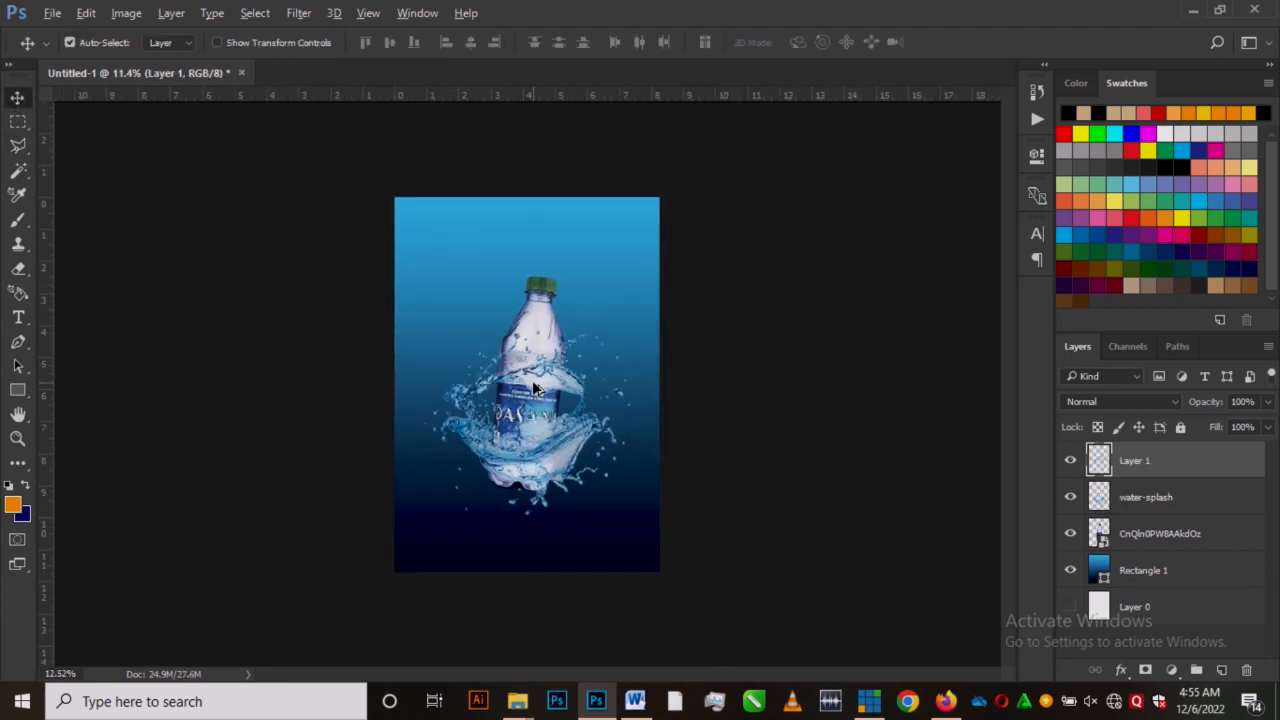
{"action": "left_click_drag", "start_coordinate": [543, 372], "coordinate": [598, 405]}
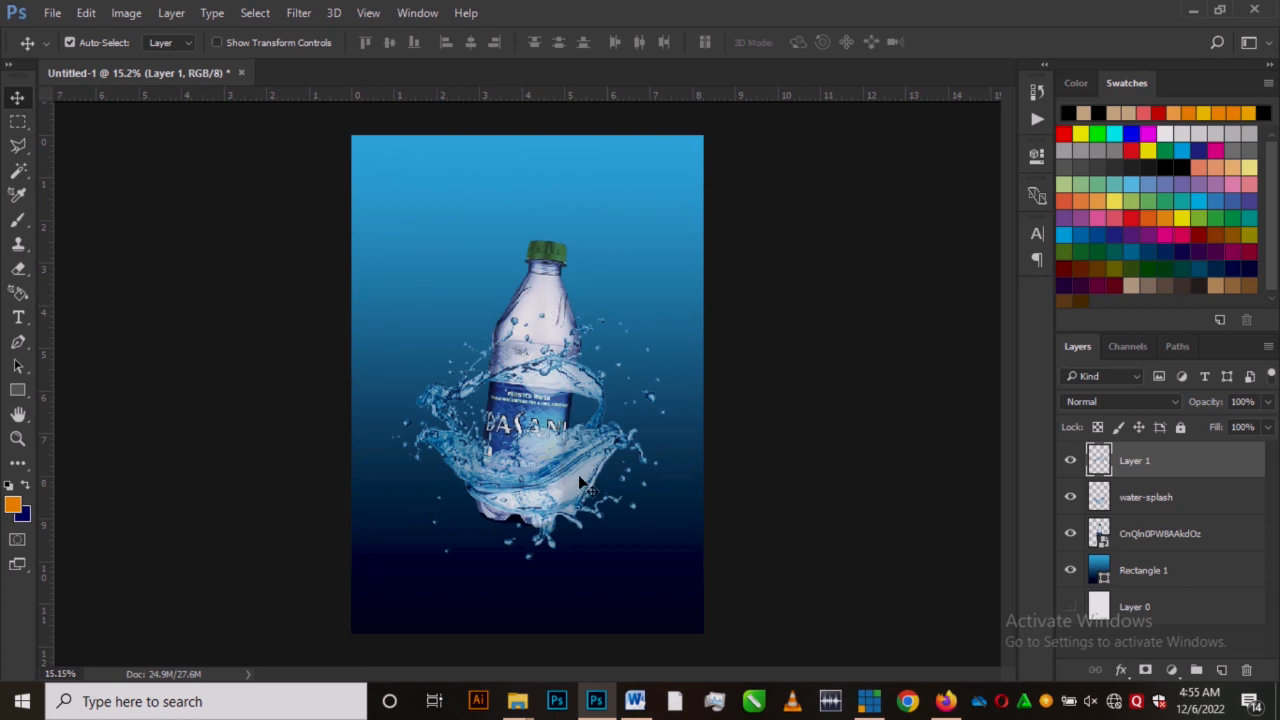
{"action": "left_click_drag", "start_coordinate": [535, 478], "coordinate": [535, 516]}
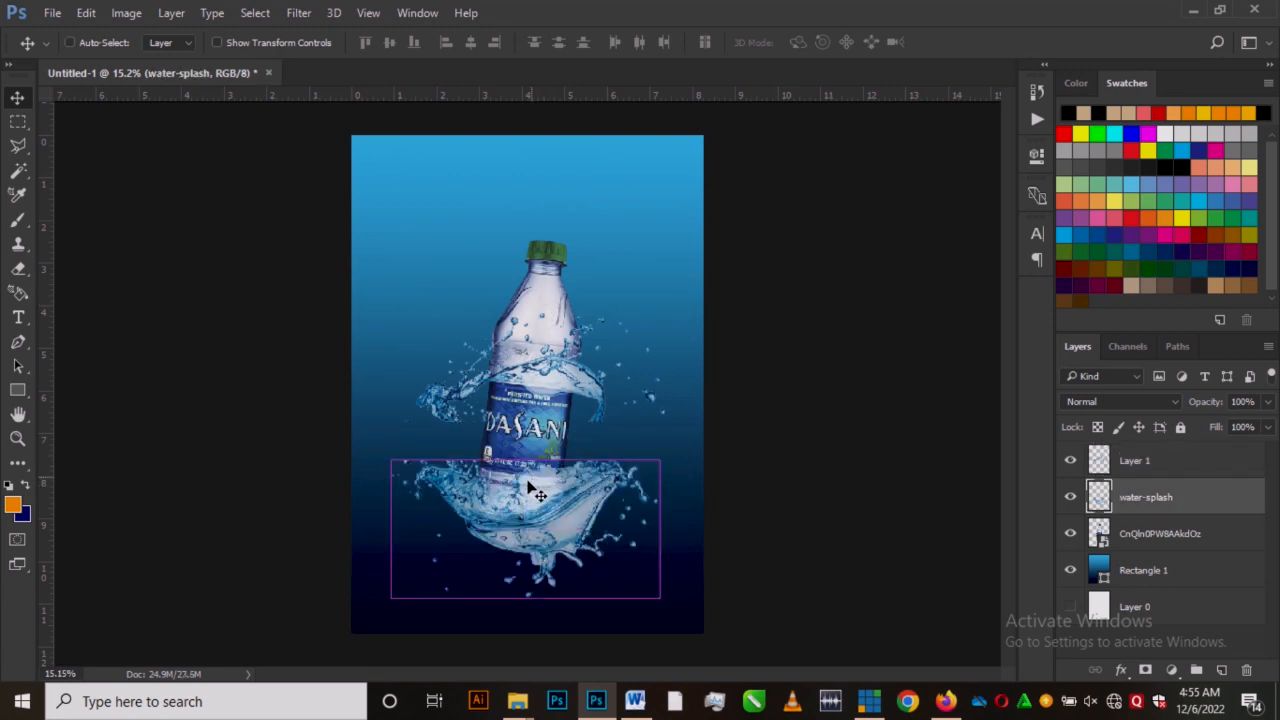
{"action": "key", "text": "ctrl+z"}
{"action": "left_click_drag", "start_coordinate": [583, 376], "coordinate": [600, 315]}
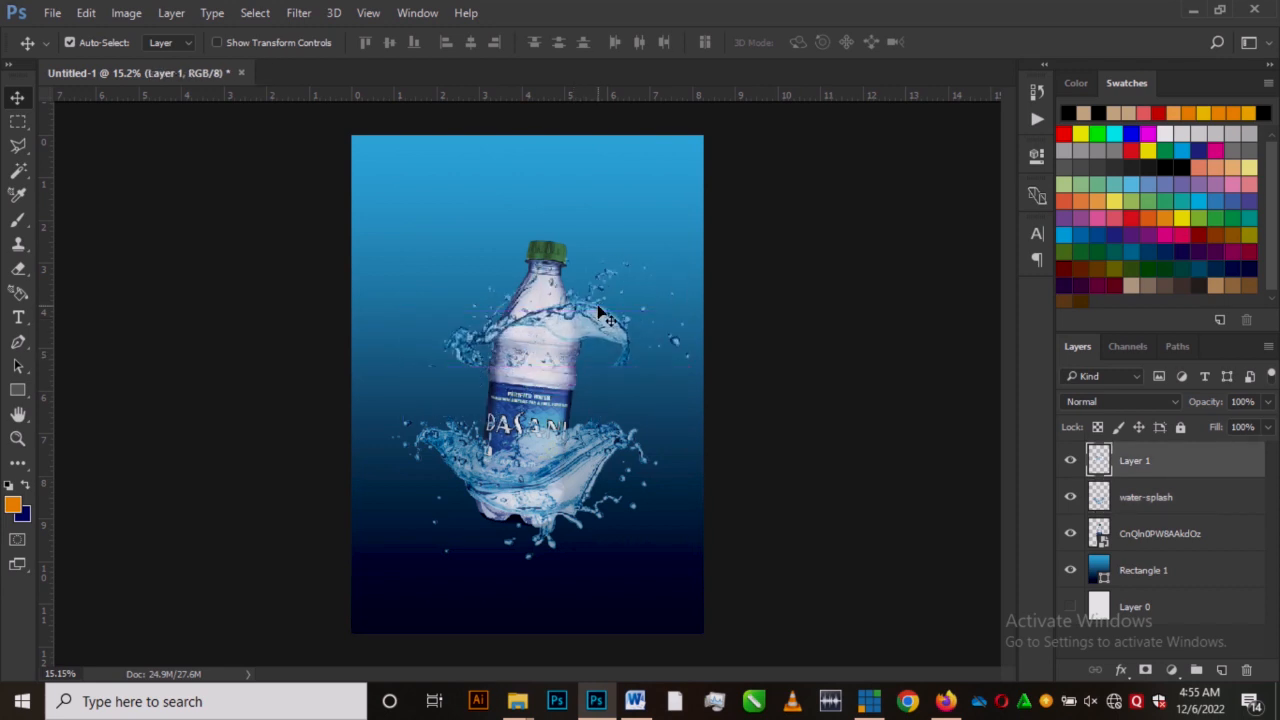
{"action": "key", "text": "ctrl+z"}
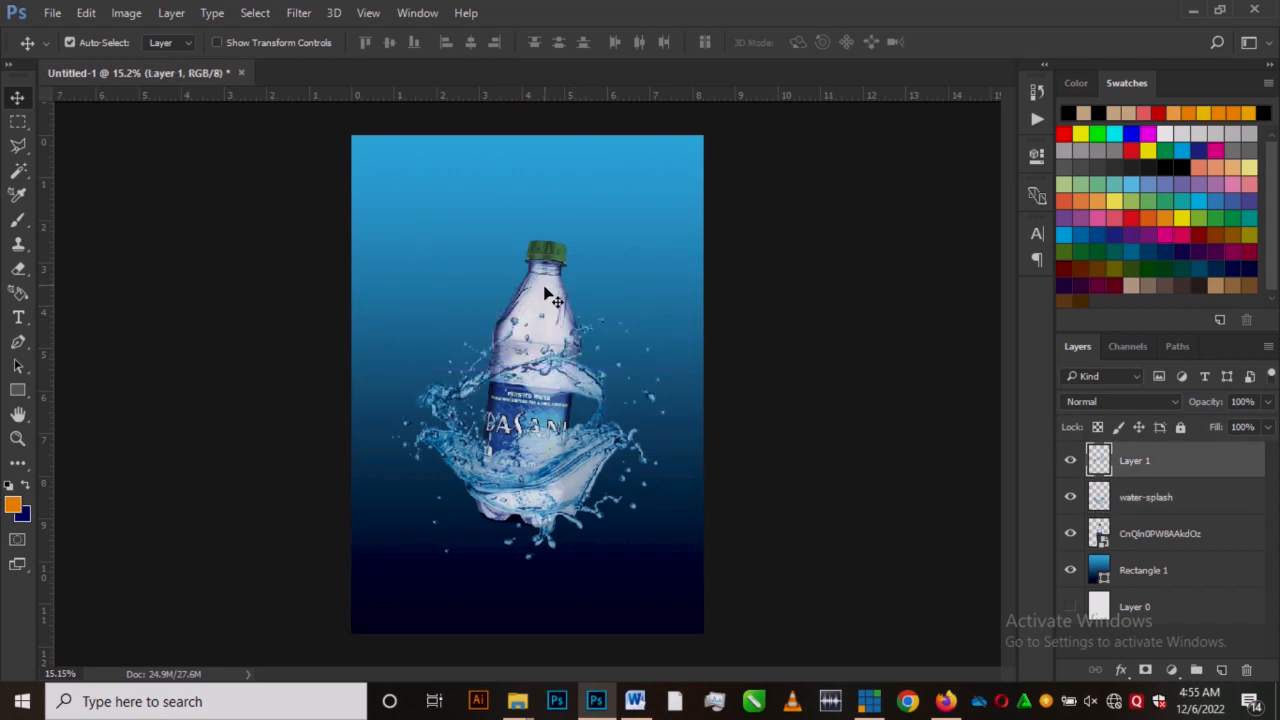
Step: Reorder the upper splash piece, Layer 1, below the bottle layer and check how the splash wraps around the bottle
{"action": "left_click_drag", "start_coordinate": [1193, 470], "coordinate": [1172, 566]}
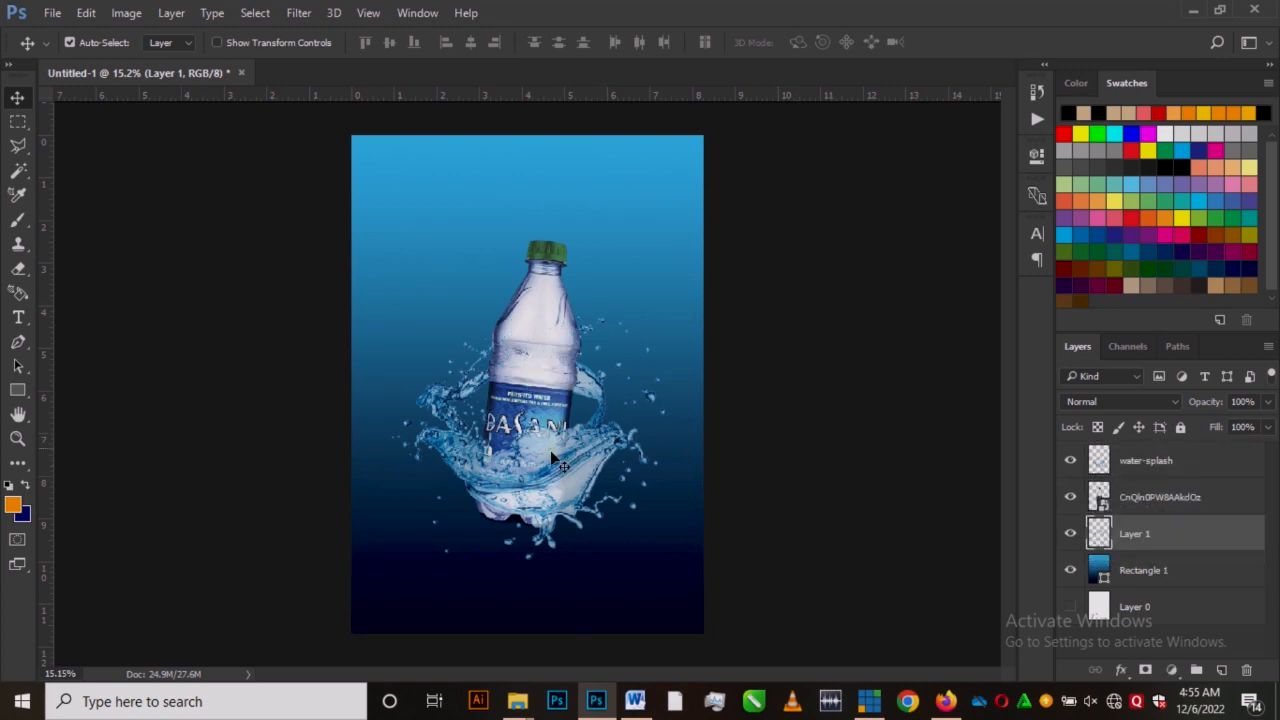
{"action": "scroll", "coordinate": [550, 451], "scroll_direction": "up", "scroll_amount": 2}
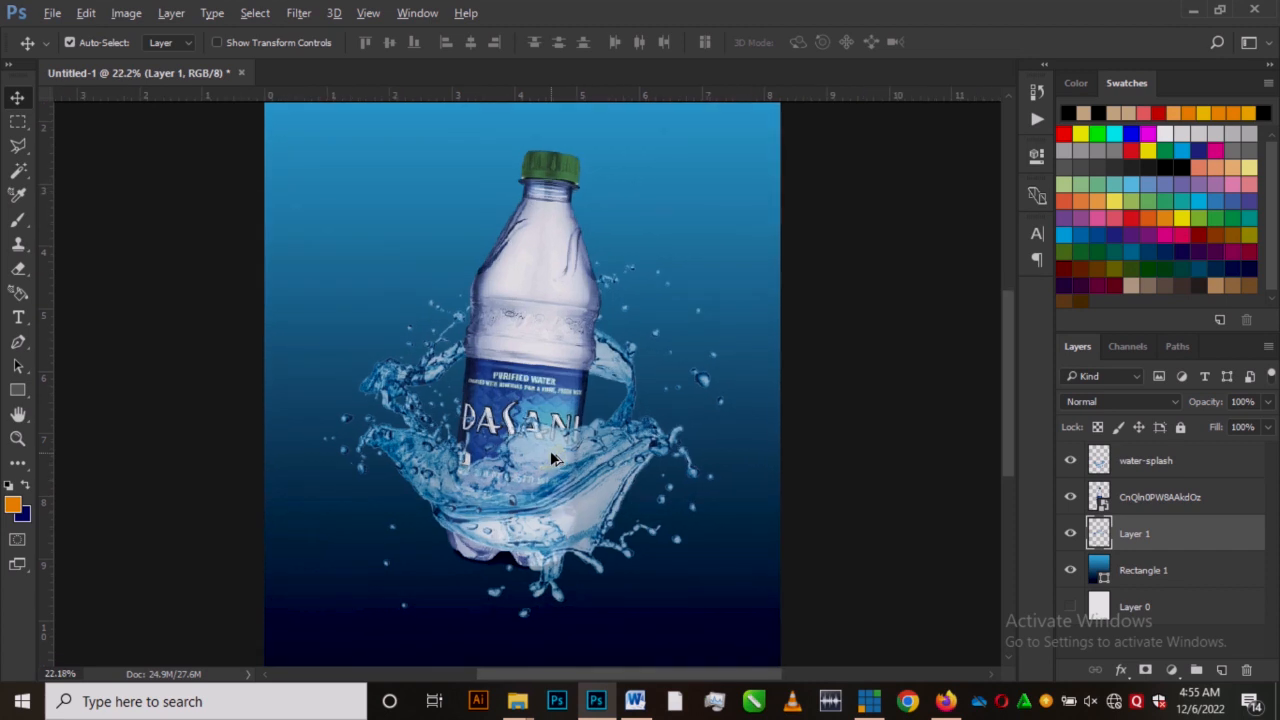
{"action": "scroll", "coordinate": [550, 455], "scroll_direction": "down", "scroll_amount": 3}
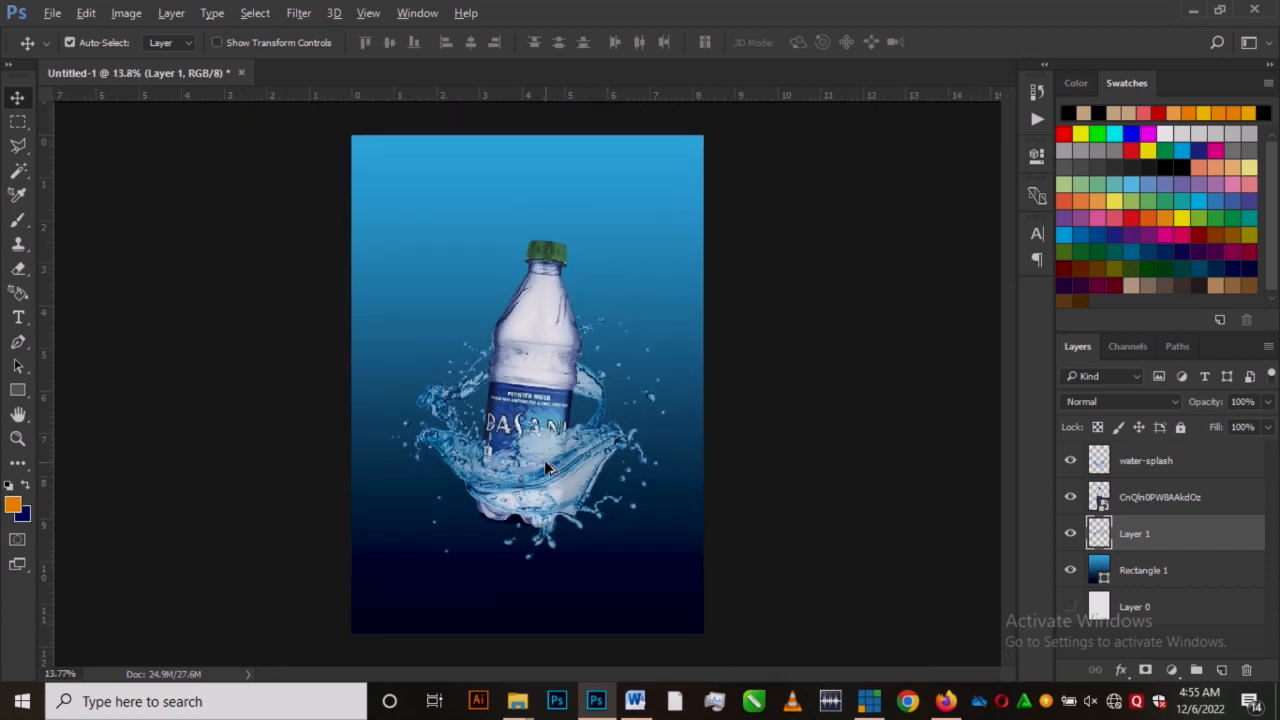
{"action": "scroll", "coordinate": [546, 467], "scroll_direction": "up", "scroll_amount": 1}
{"action": "scroll", "coordinate": [546, 467], "scroll_direction": "up", "scroll_amount": 1}
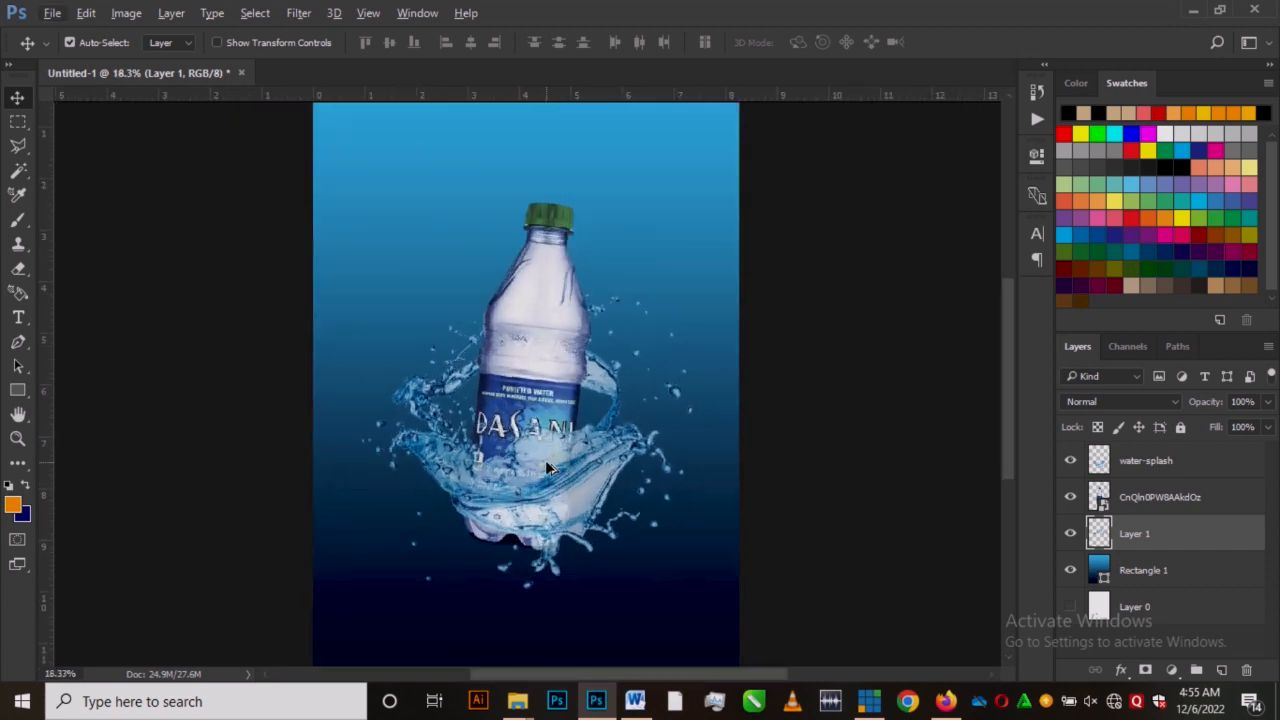
{"action": "scroll", "coordinate": [545, 460], "scroll_direction": "down", "scroll_amount": 2}
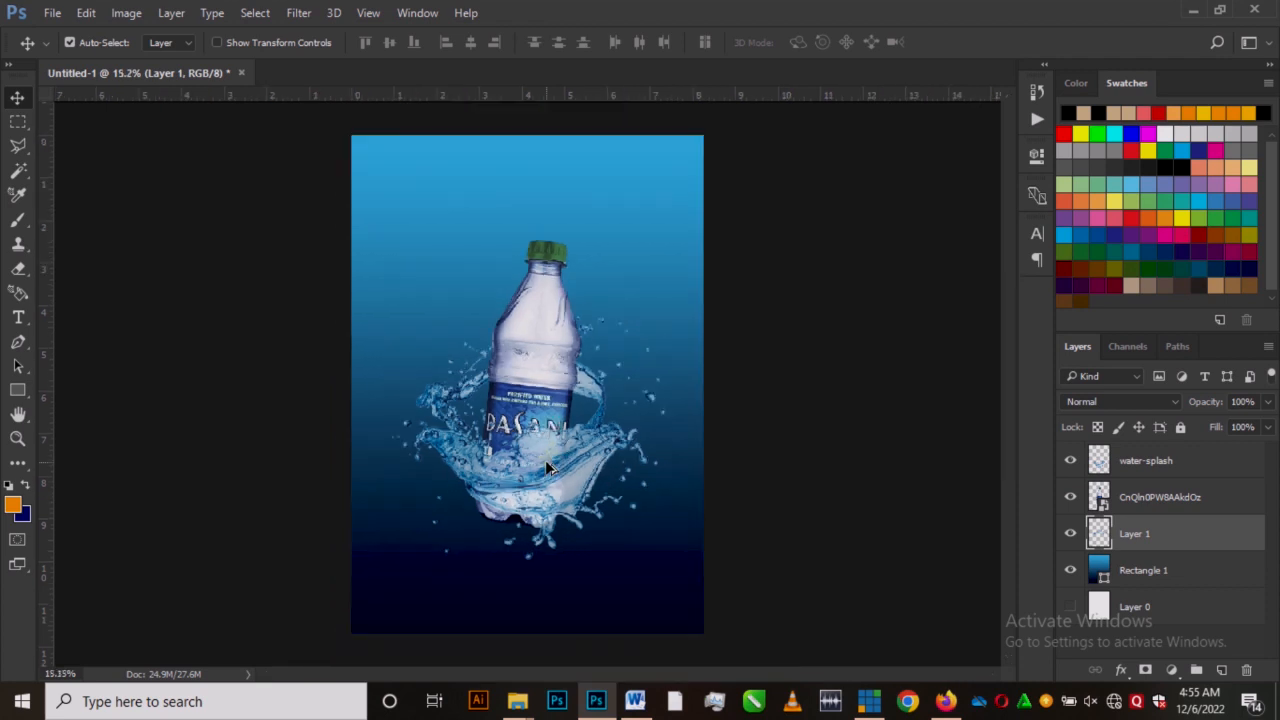
Step: Place the splash image 580b585b2edbce24c47b273c behind the bottle, scaled to about 18% and shifted toward the bottle's lower left
{"action": "left_click", "coordinate": [516, 702]}
{"action": "left_click", "coordinate": [322, 145]}
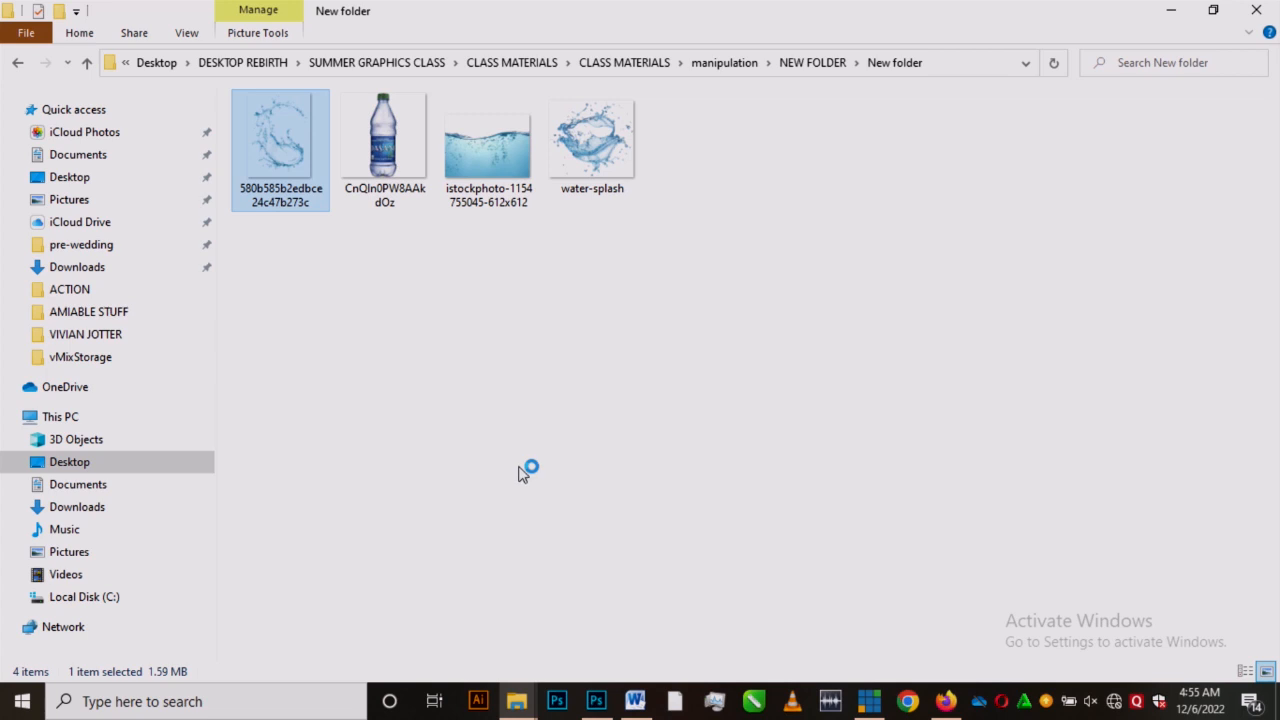
{"action": "left_click", "coordinate": [598, 693]}
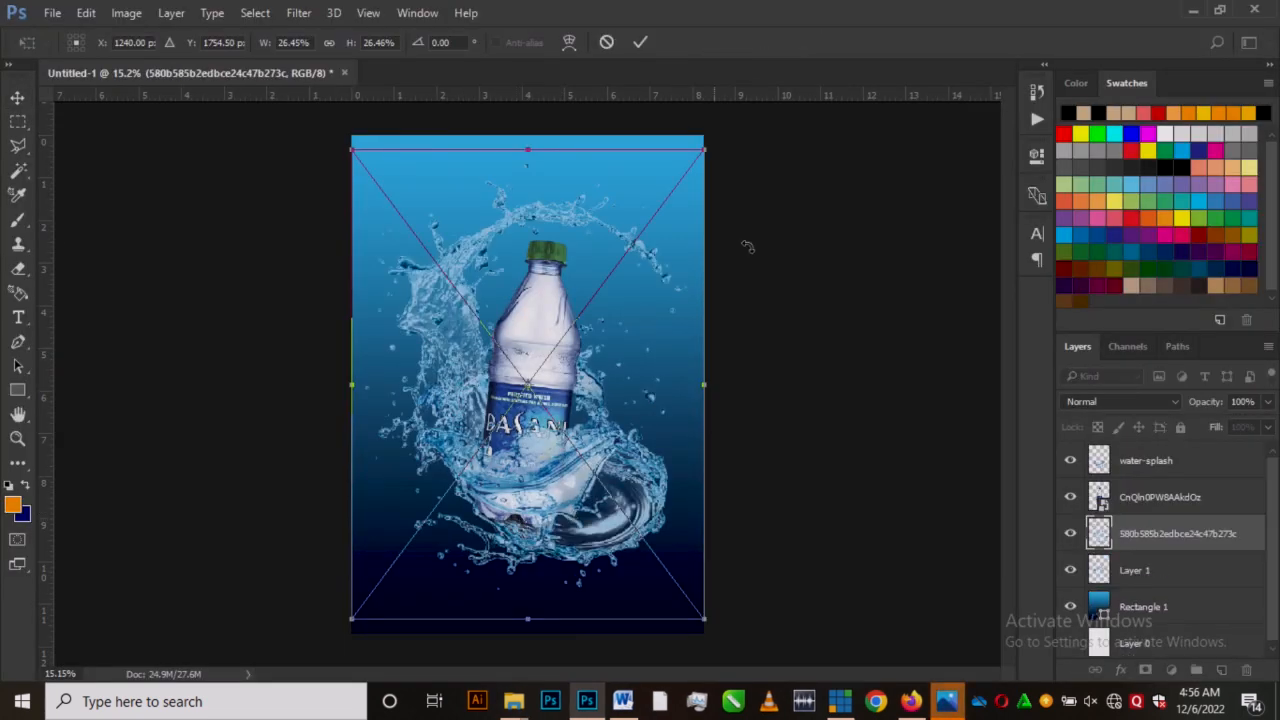
{"action": "left_click_drag", "start_coordinate": [703, 146], "coordinate": [650, 221]}
{"action": "left_click_drag", "start_coordinate": [589, 280], "coordinate": [552, 329]}
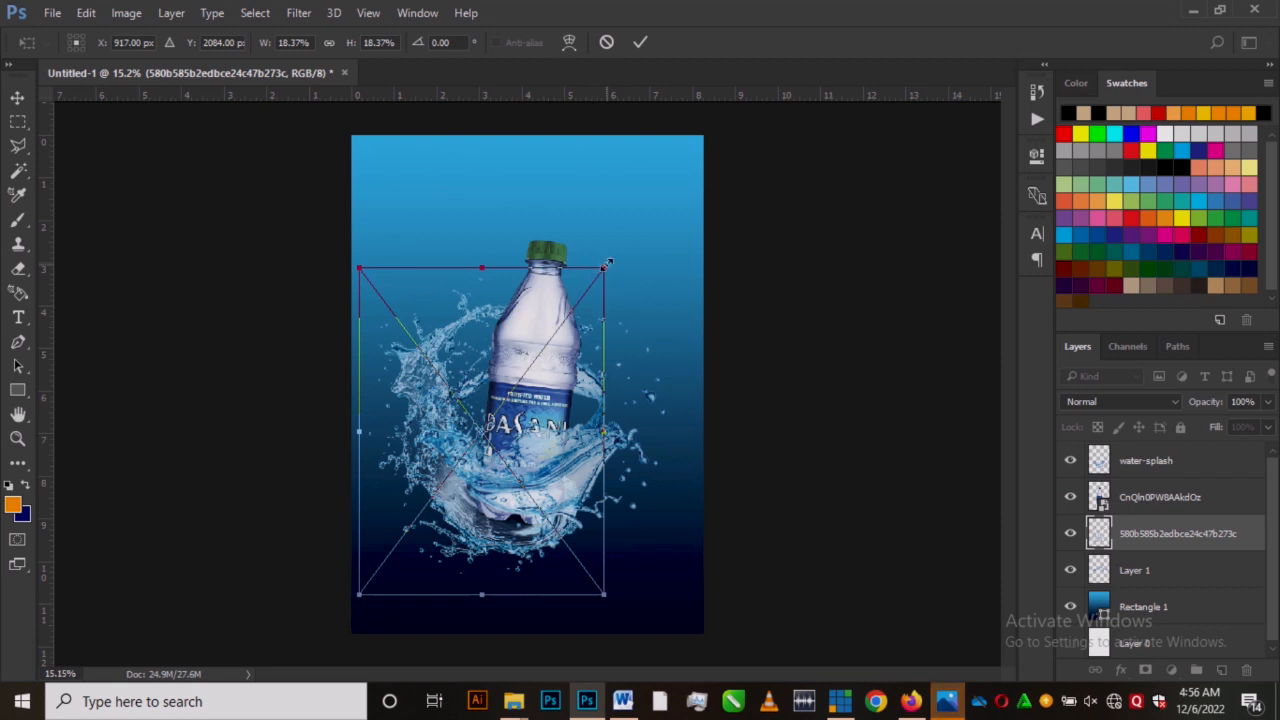
{"action": "left_click", "coordinate": [640, 47]}
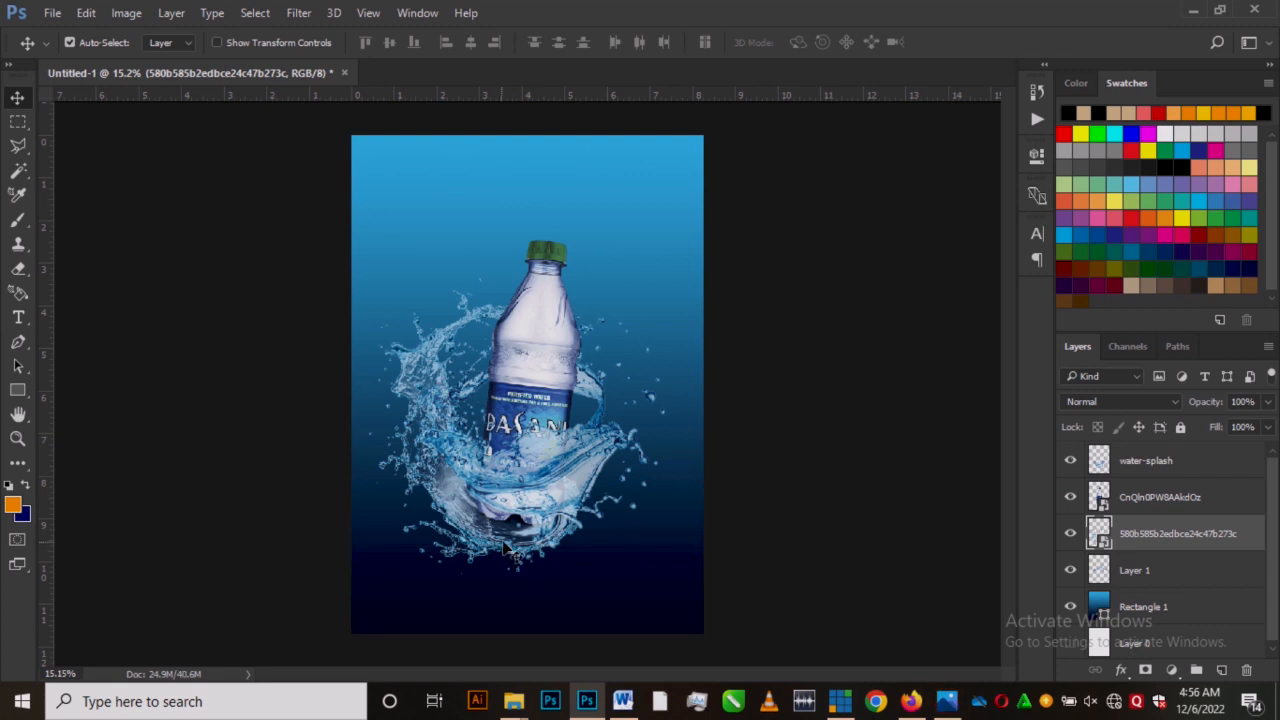
{"action": "left_click", "coordinate": [513, 541]}
{"action": "left_click_drag", "start_coordinate": [513, 541], "coordinate": [518, 505]}
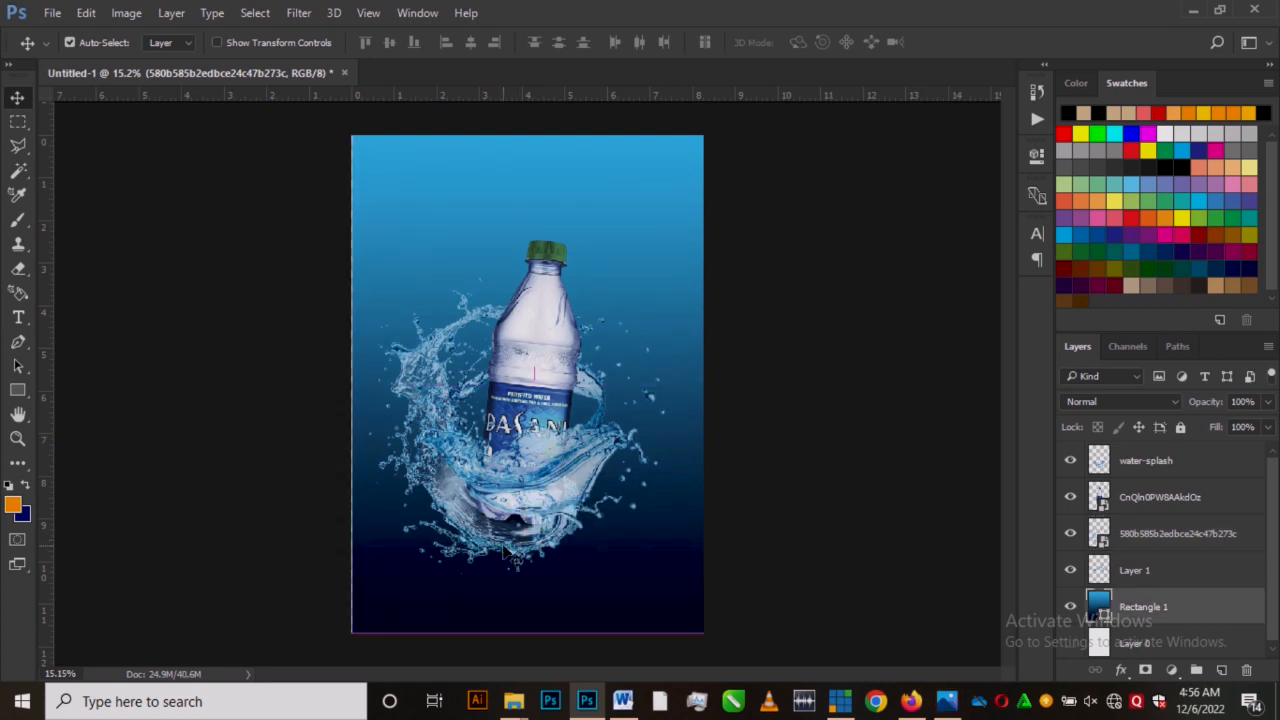
{"action": "left_click_drag", "start_coordinate": [507, 551], "coordinate": [517, 534]}
{"action": "key", "text": "ctrl+z"}
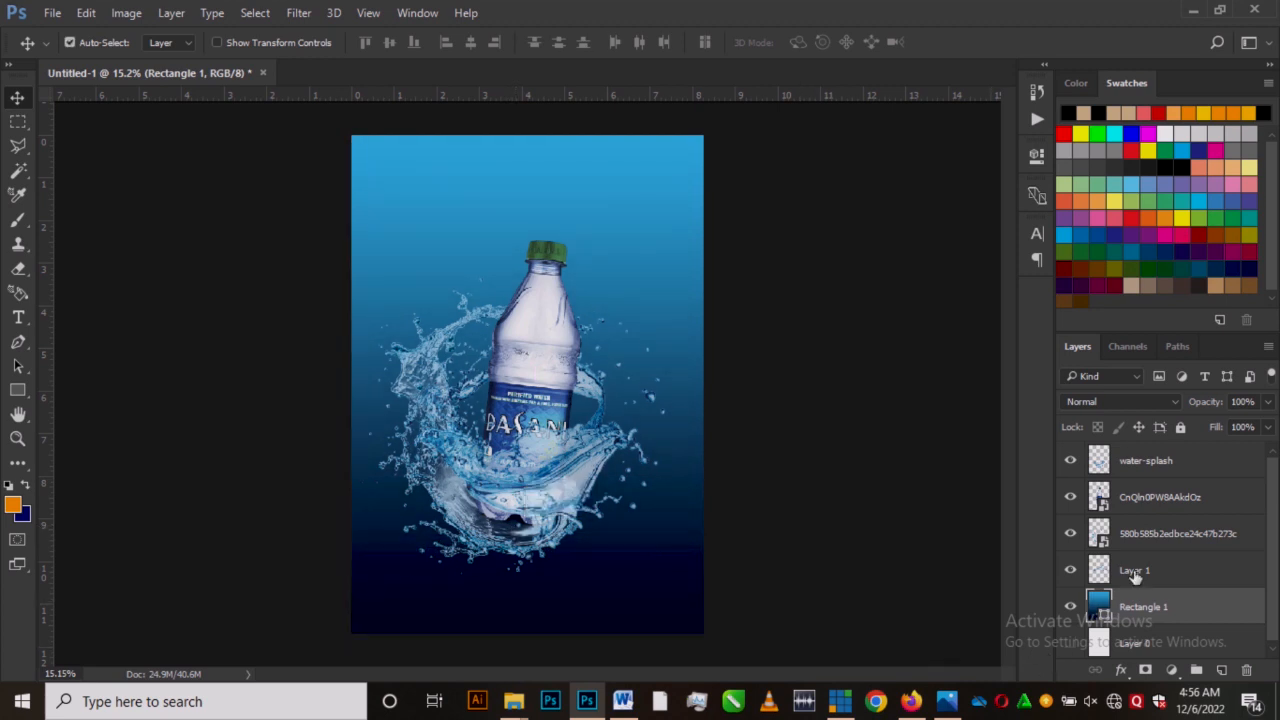
Step: Move the curved splash image slightly right so it sits closer behind the bottle's base
{"action": "left_click", "coordinate": [1135, 572]}
{"action": "left_click_drag", "start_coordinate": [510, 495], "coordinate": [482, 538]}
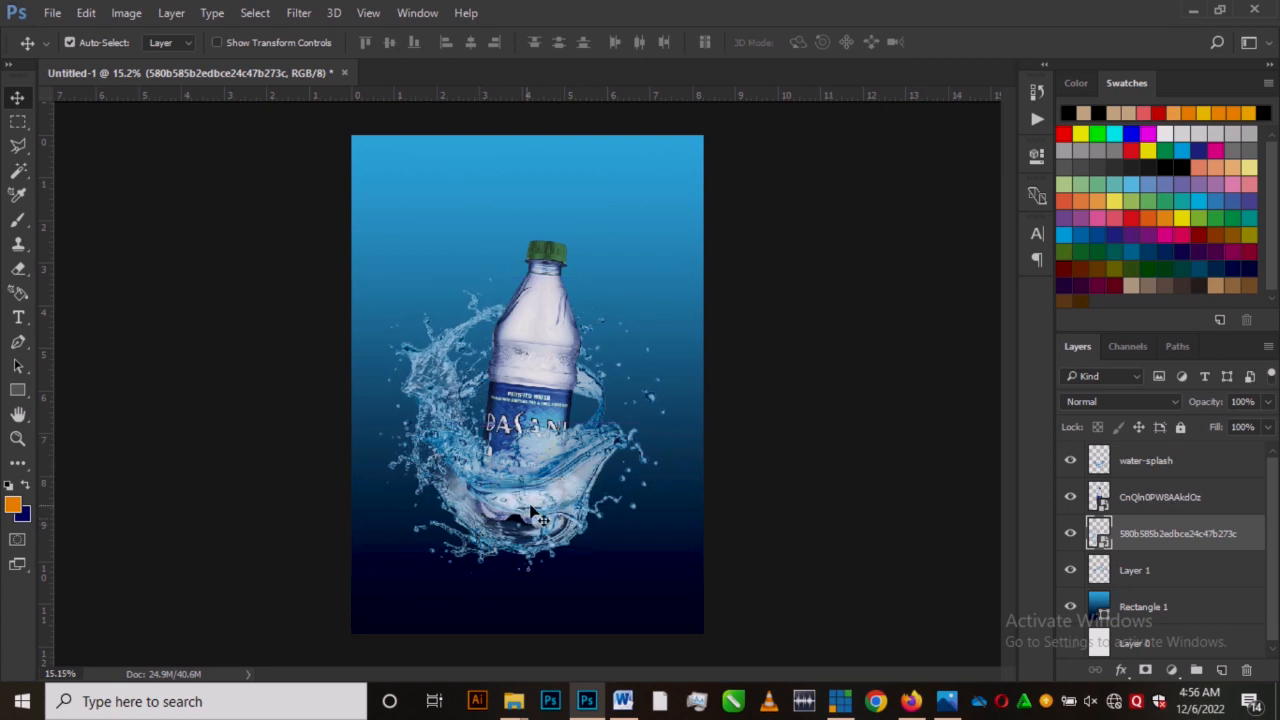
{"action": "scroll", "coordinate": [540, 512], "scroll_direction": "up", "scroll_amount": 2}
{"action": "scroll", "coordinate": [546, 511], "scroll_direction": "down", "scroll_amount": 3}
{"action": "scroll", "coordinate": [556, 502], "scroll_direction": "up", "scroll_amount": 2}
{"action": "scroll", "coordinate": [560, 500], "scroll_direction": "down", "scroll_amount": 1}
{"action": "scroll", "coordinate": [551, 490], "scroll_direction": "up", "scroll_amount": 1}
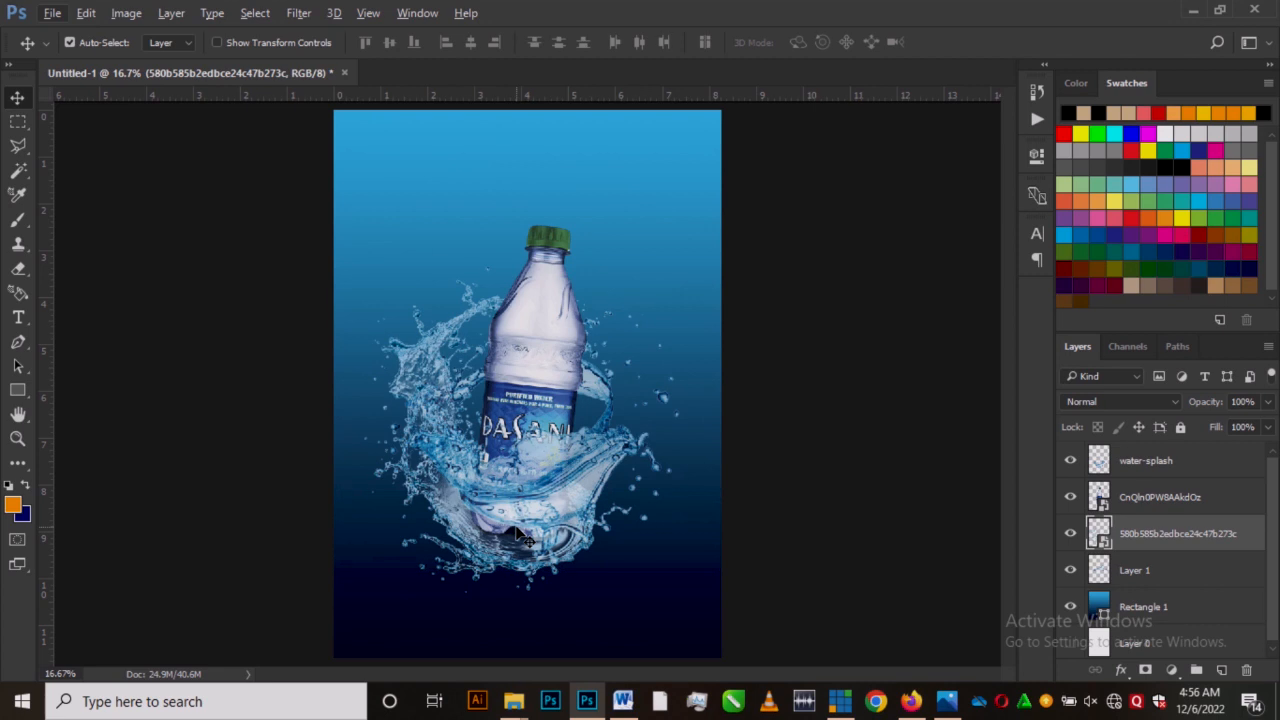
{"action": "scroll", "coordinate": [518, 515], "scroll_direction": "down", "scroll_amount": 2}
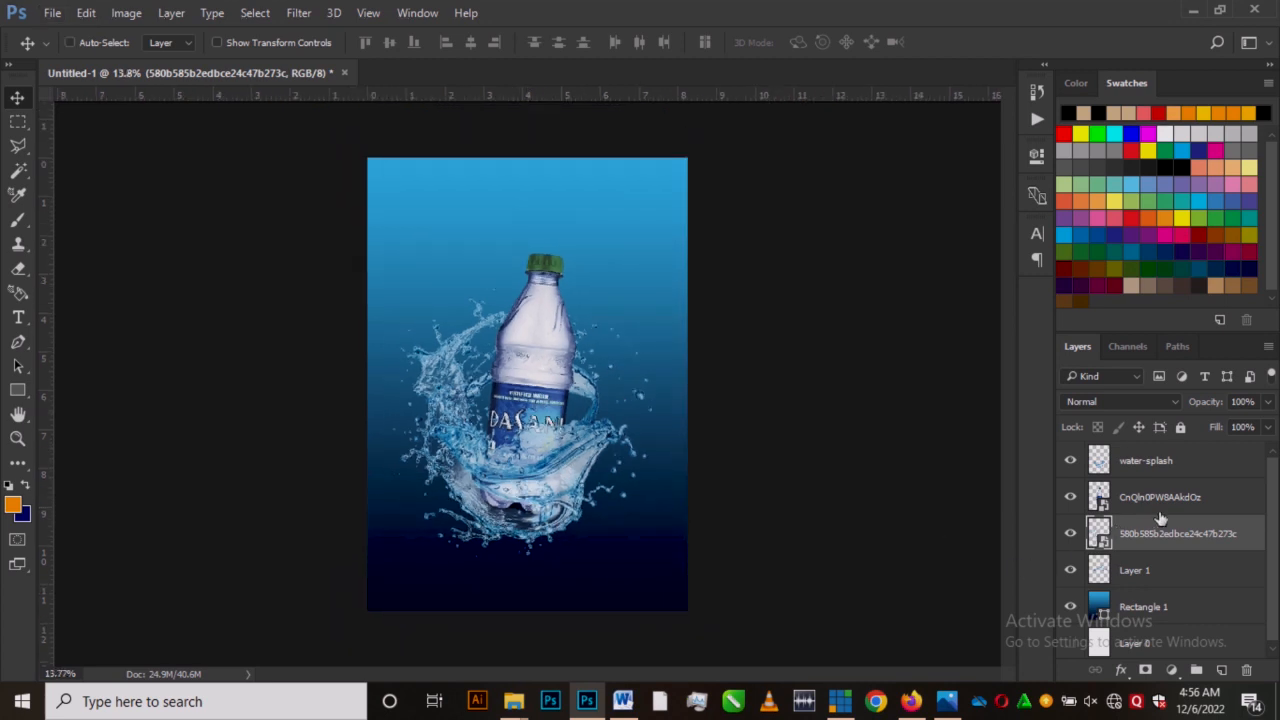
Step: Select the bottle and all three splash layers together and move them about 0.12 in right and 0.54 in up
{"action": "left_click", "coordinate": [1150, 572], "text": "ctrl"}
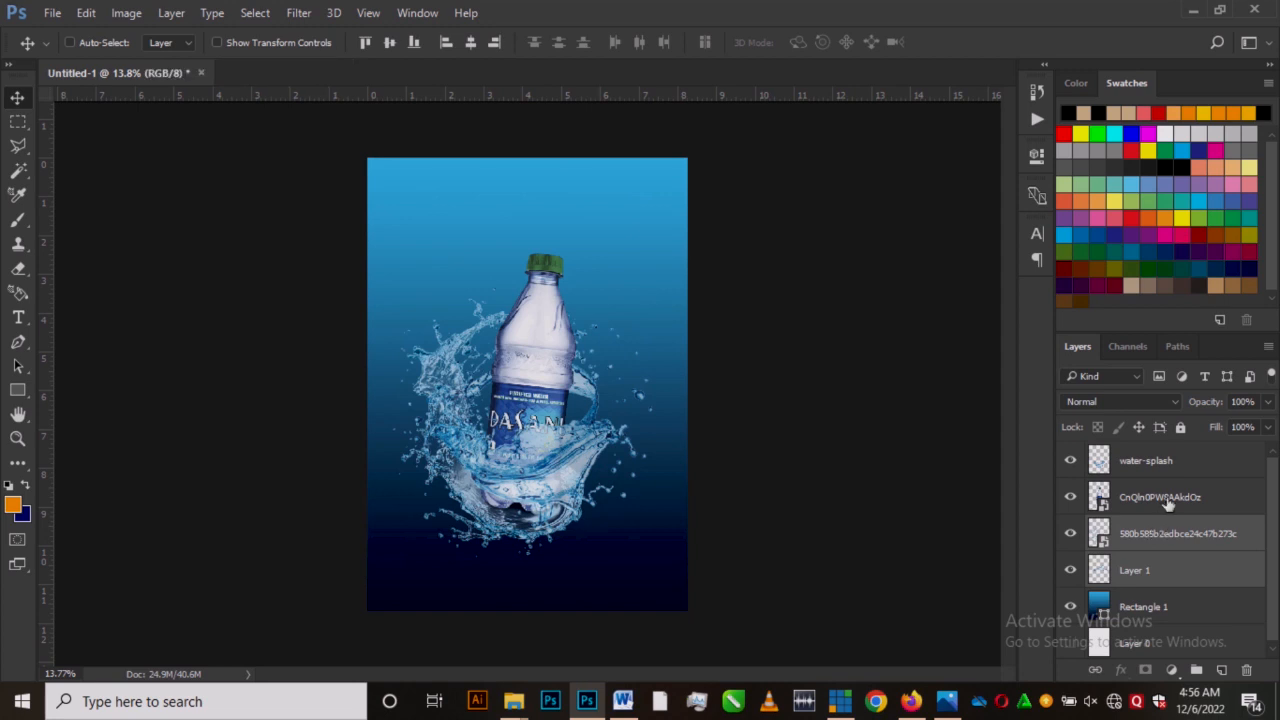
{"action": "left_click", "coordinate": [1168, 498], "text": "ctrl"}
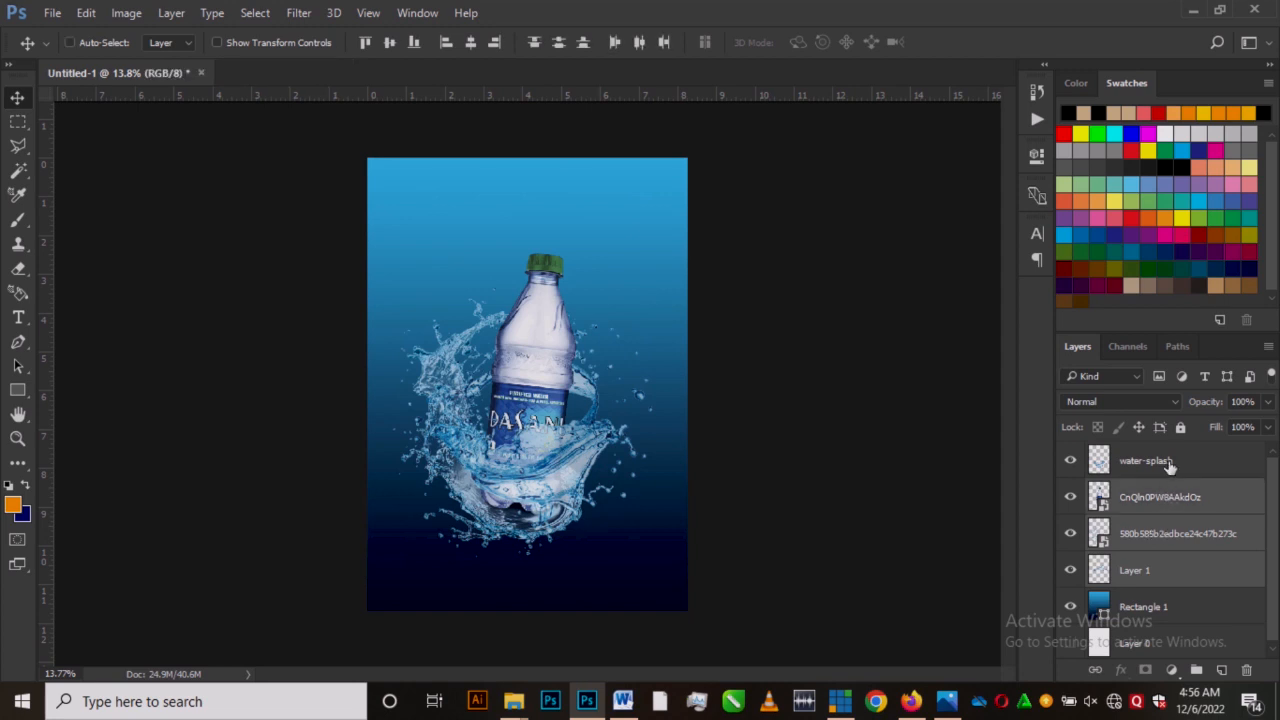
{"action": "left_click", "coordinate": [1168, 465], "text": "ctrl"}
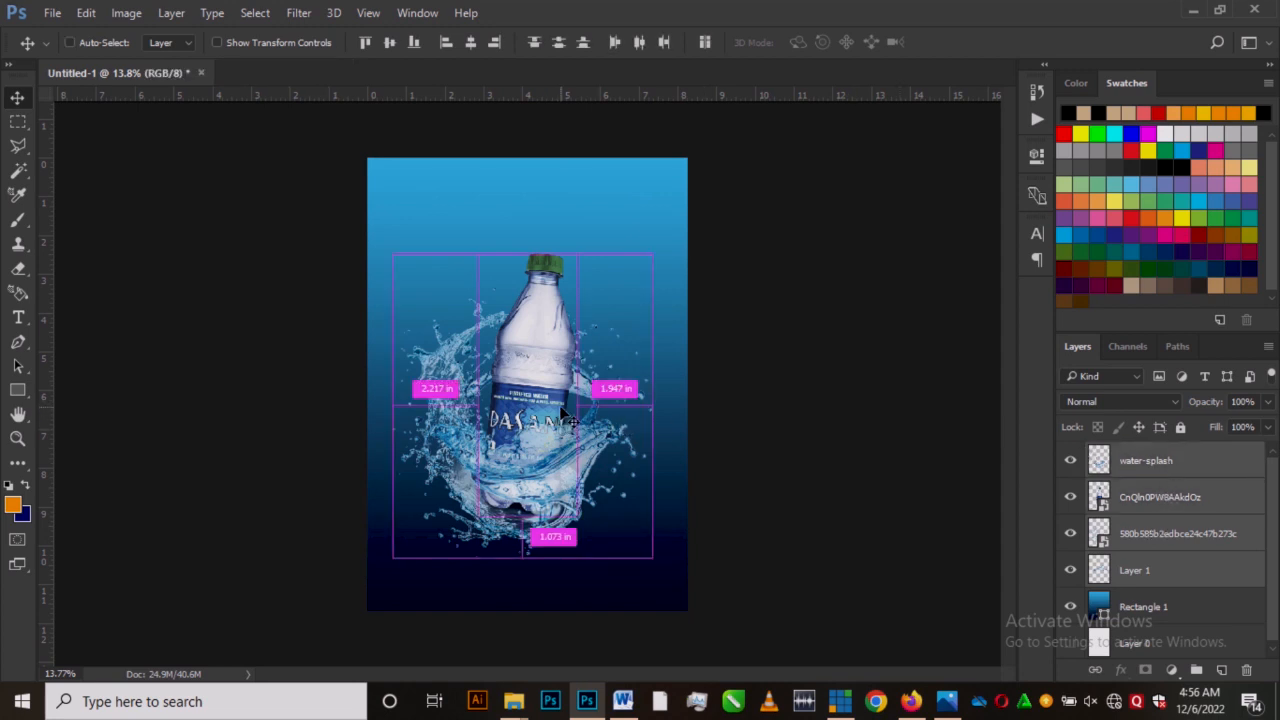
{"action": "key", "text": "ctrl+t"}
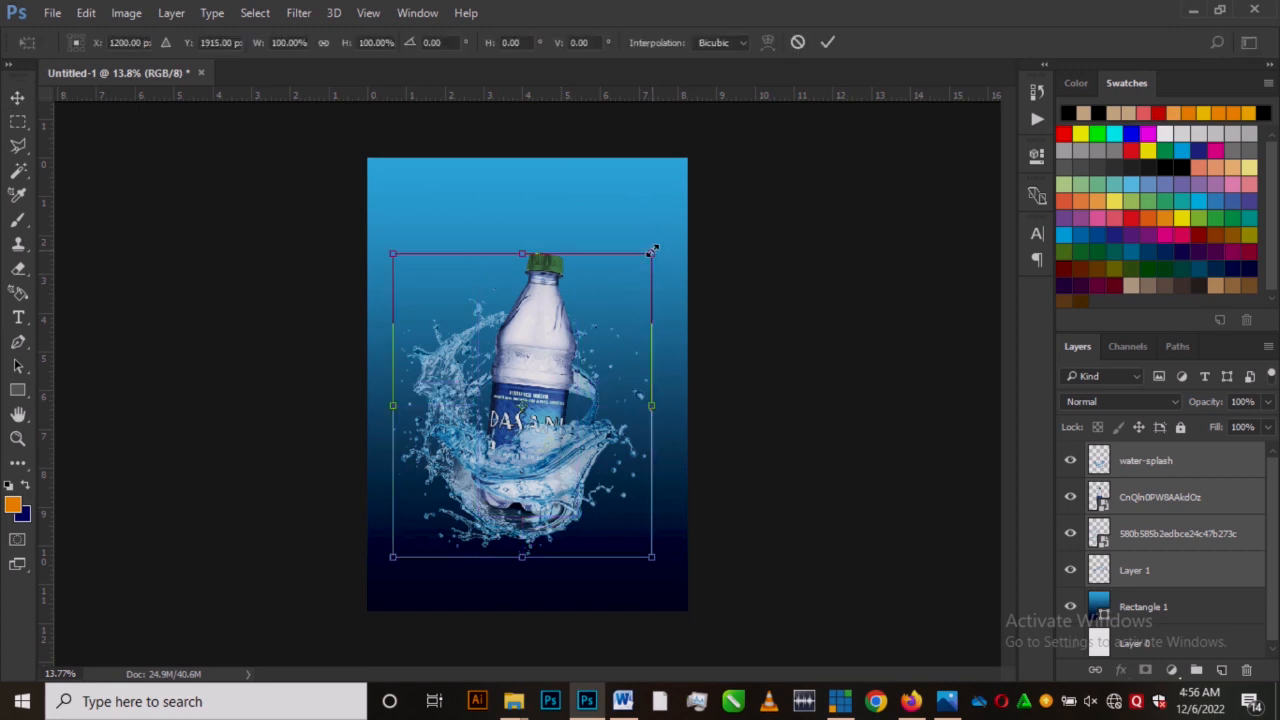
{"action": "left_click_drag", "start_coordinate": [555, 408], "coordinate": [563, 368]}
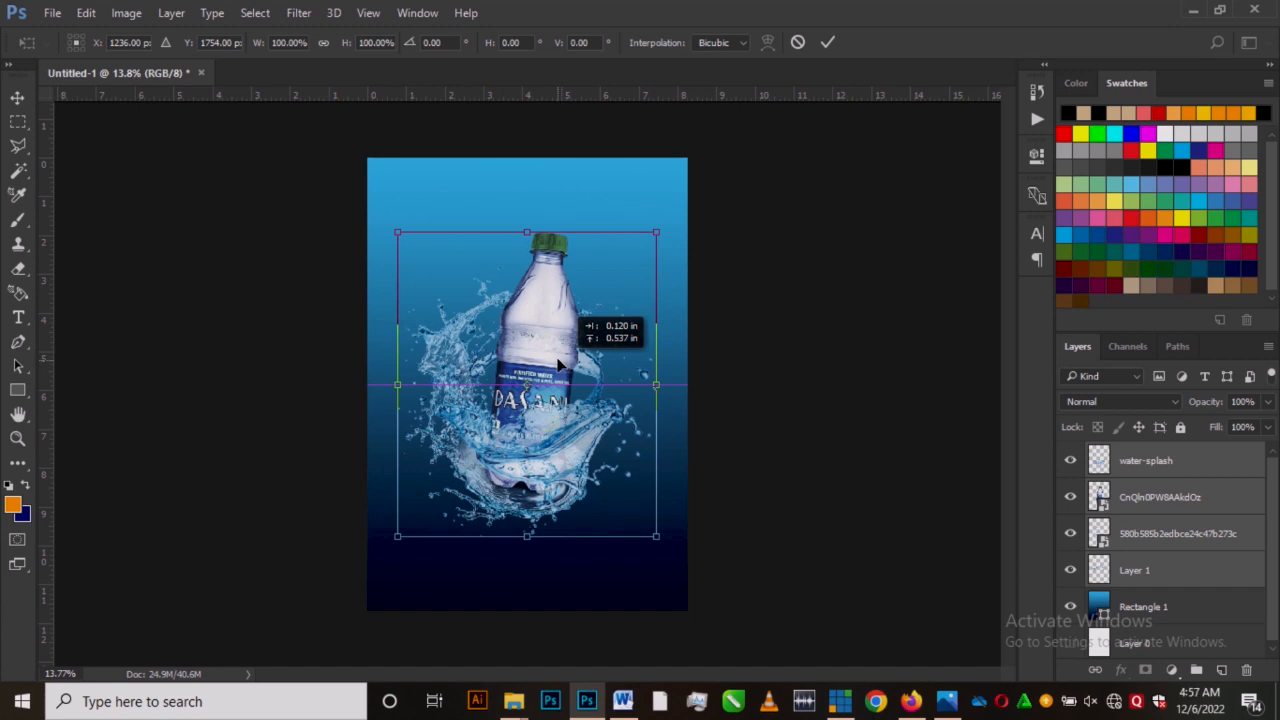
{"action": "left_click_drag", "start_coordinate": [558, 365], "coordinate": [557, 364]}
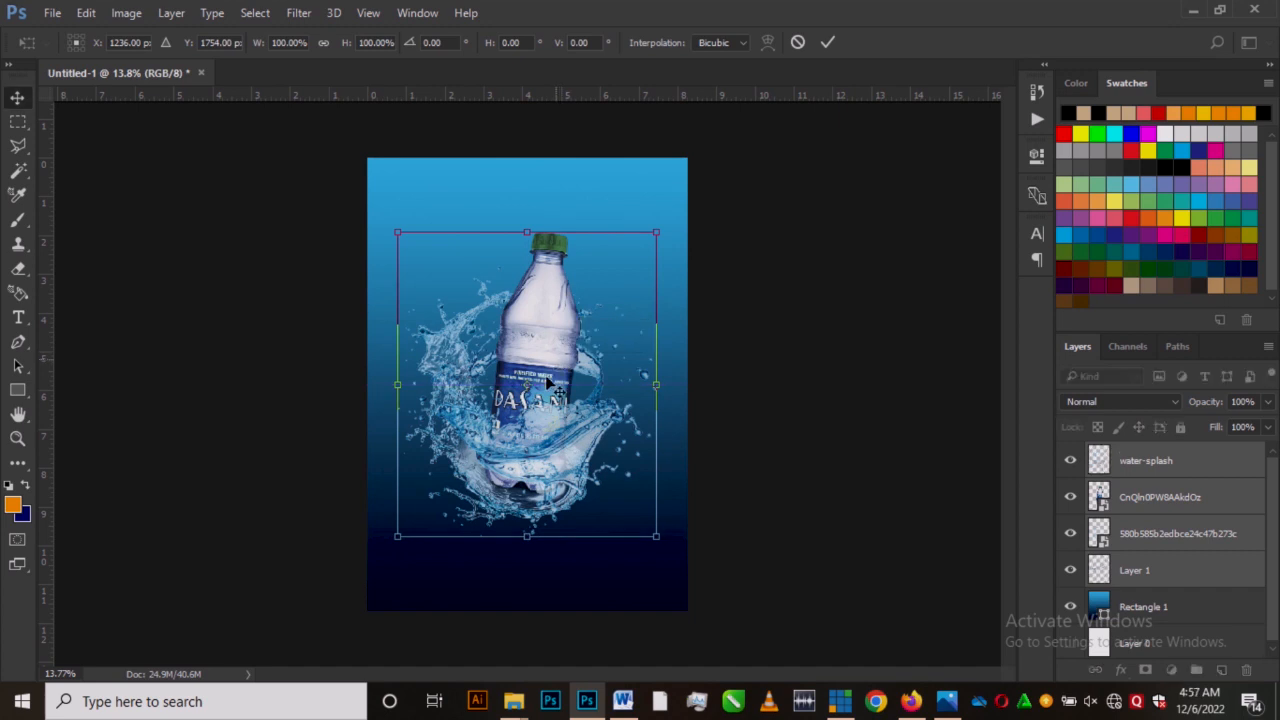
{"action": "key", "text": "Return"}
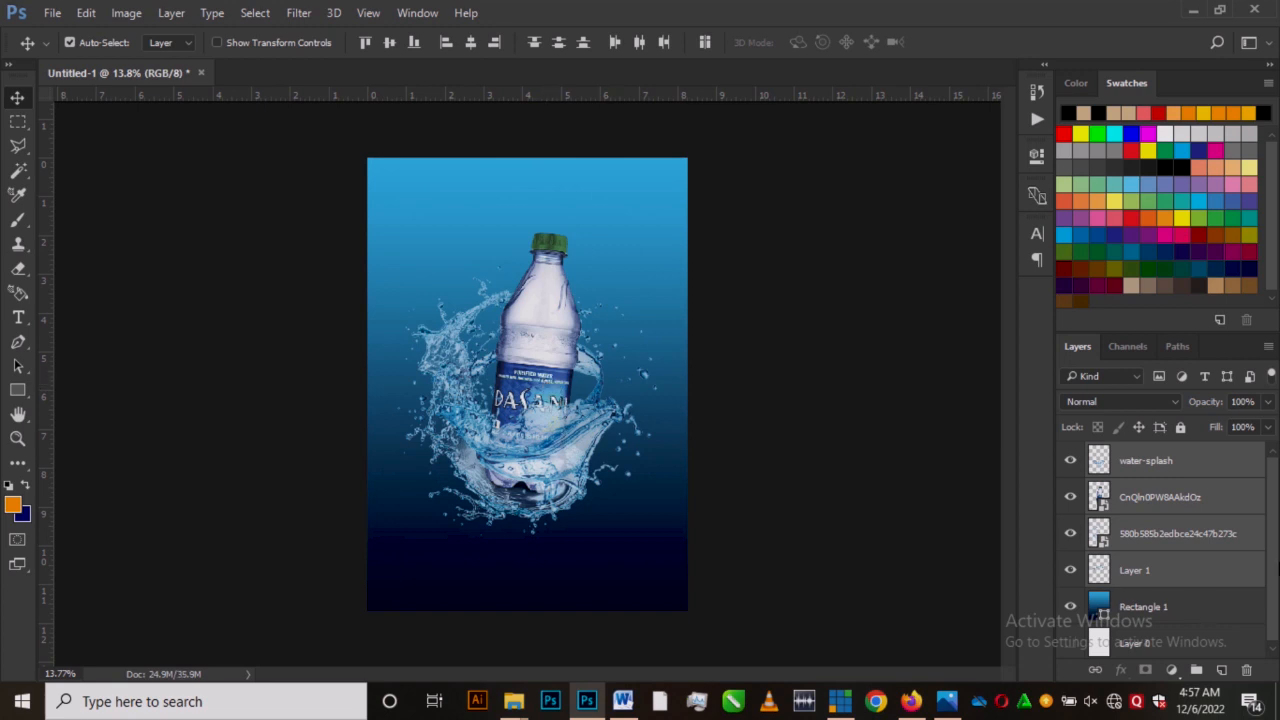
Step: Try linking the bottle and splash layers, and unlink the water-splash and bottle layers again
{"action": "left_click", "coordinate": [1096, 670]}
{"action": "left_click", "coordinate": [1209, 465]}
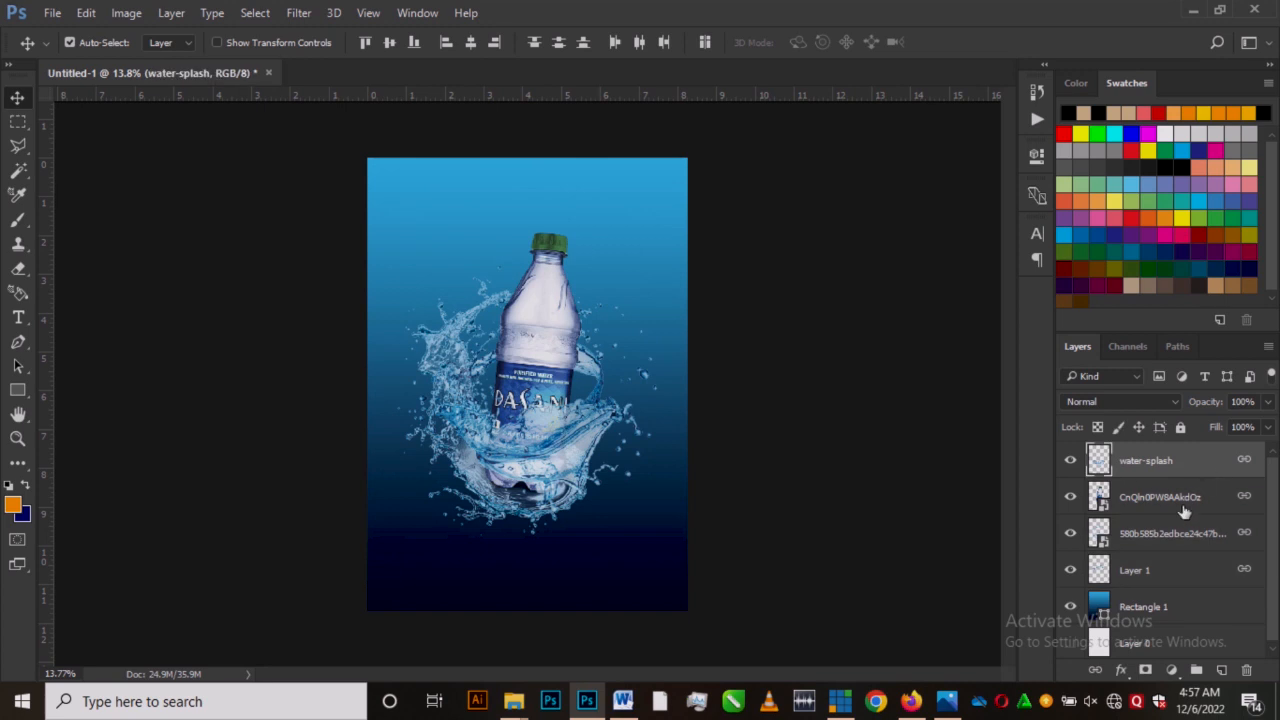
{"action": "left_click", "coordinate": [1095, 674]}
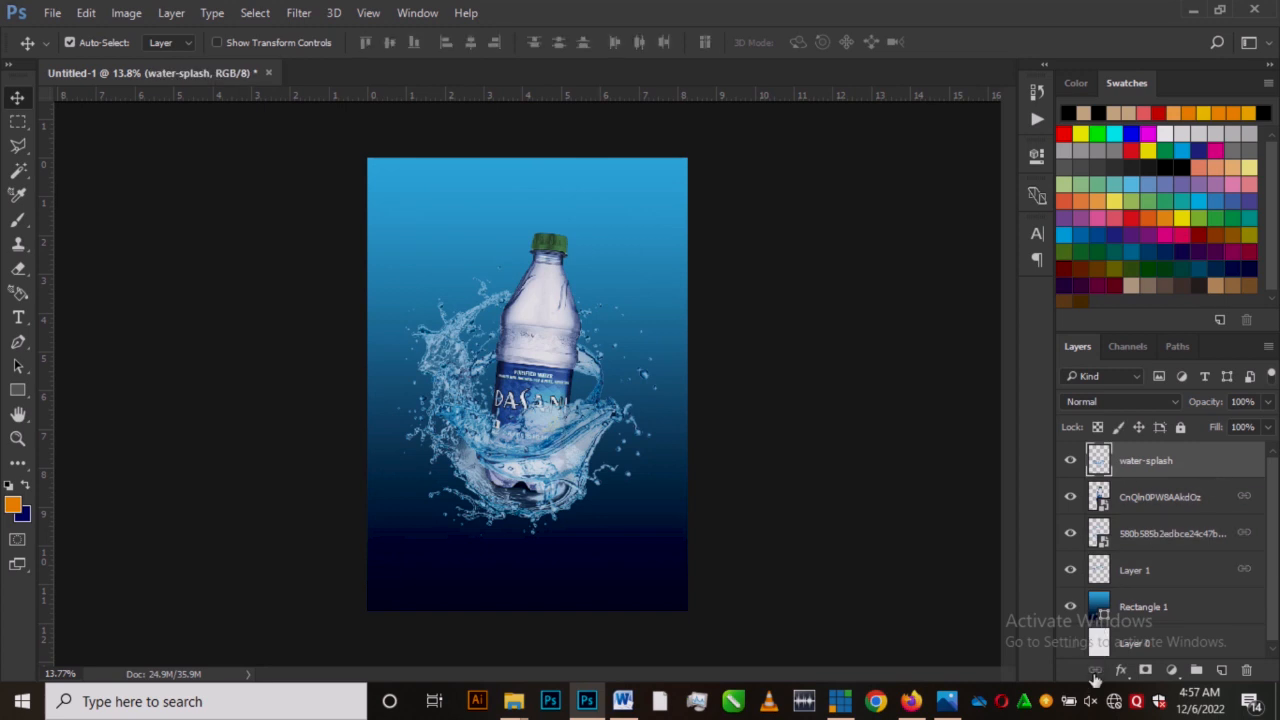
{"action": "left_click", "coordinate": [1177, 510], "text": "ctrl"}
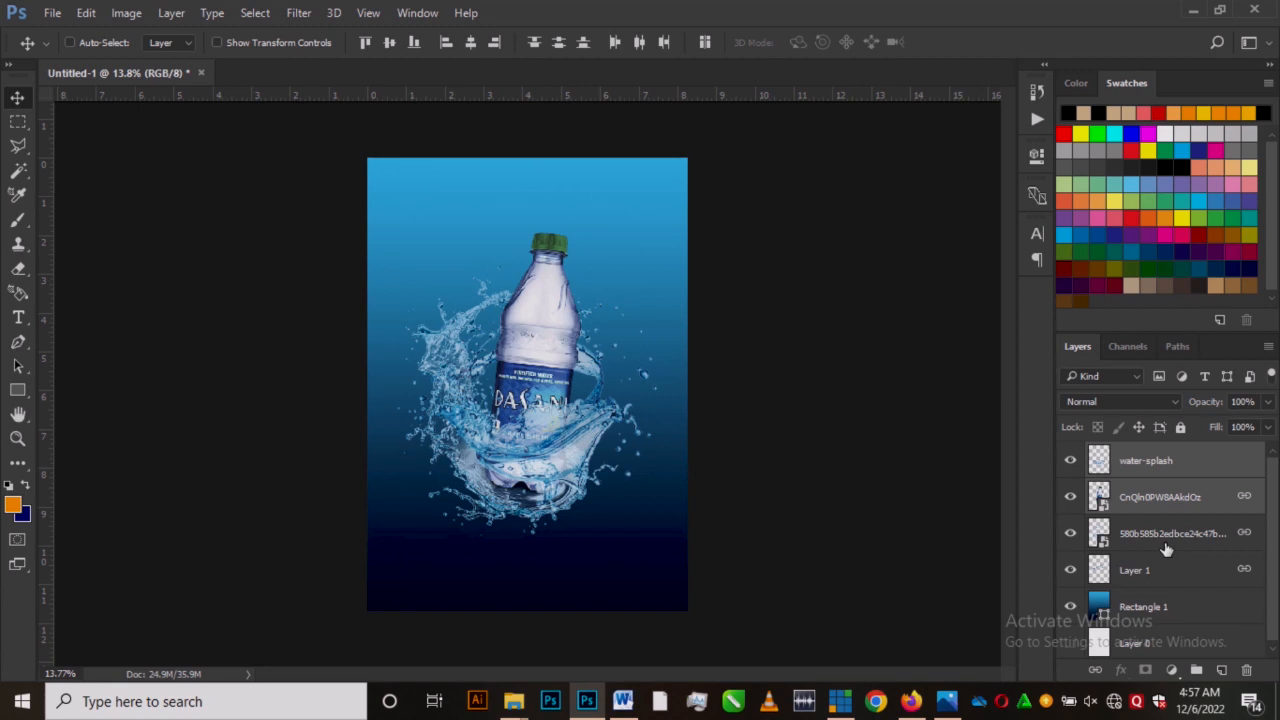
{"action": "left_click", "coordinate": [1095, 672]}
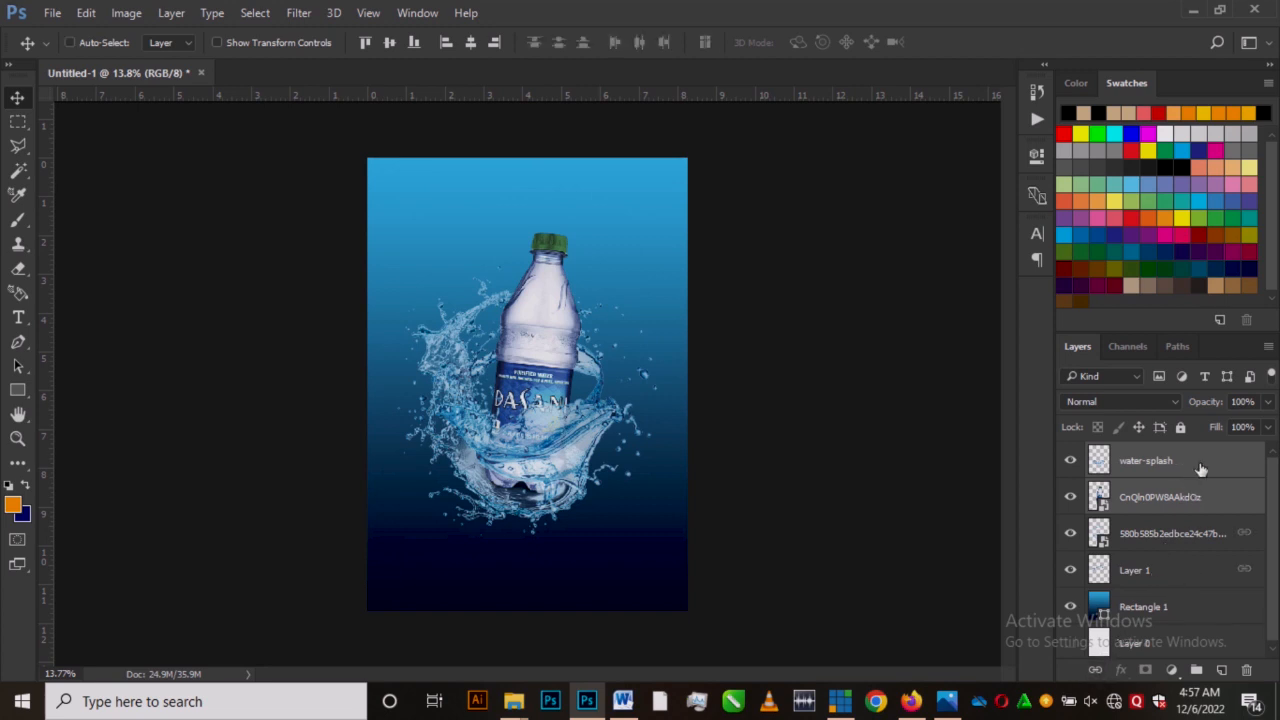
Step: Link the water-splash, bottle, 580b585b2edbce24c47b273c and Layer 1 layers together
{"action": "left_click", "coordinate": [1200, 467], "text": "ctrl"}
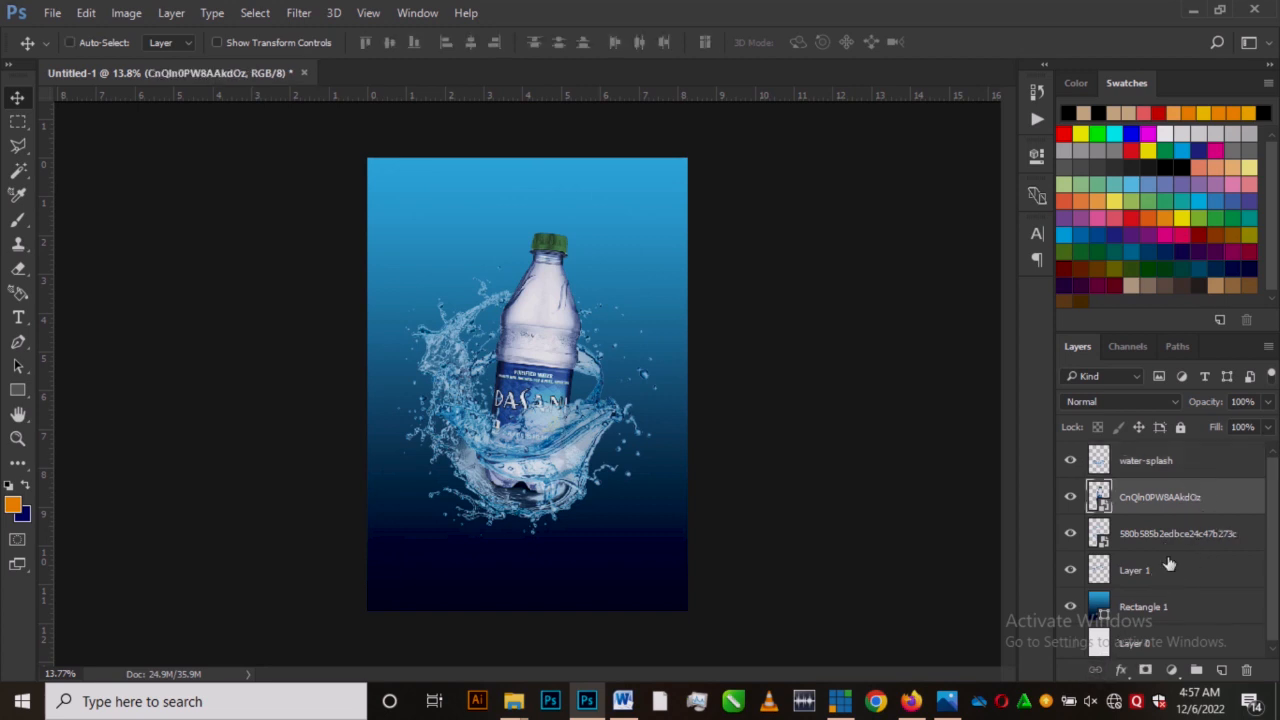
{"action": "left_click", "coordinate": [1177, 565], "text": "ctrl"}
{"action": "left_click", "coordinate": [1178, 531], "text": "ctrl"}
{"action": "left_click", "coordinate": [1179, 470], "text": "ctrl"}
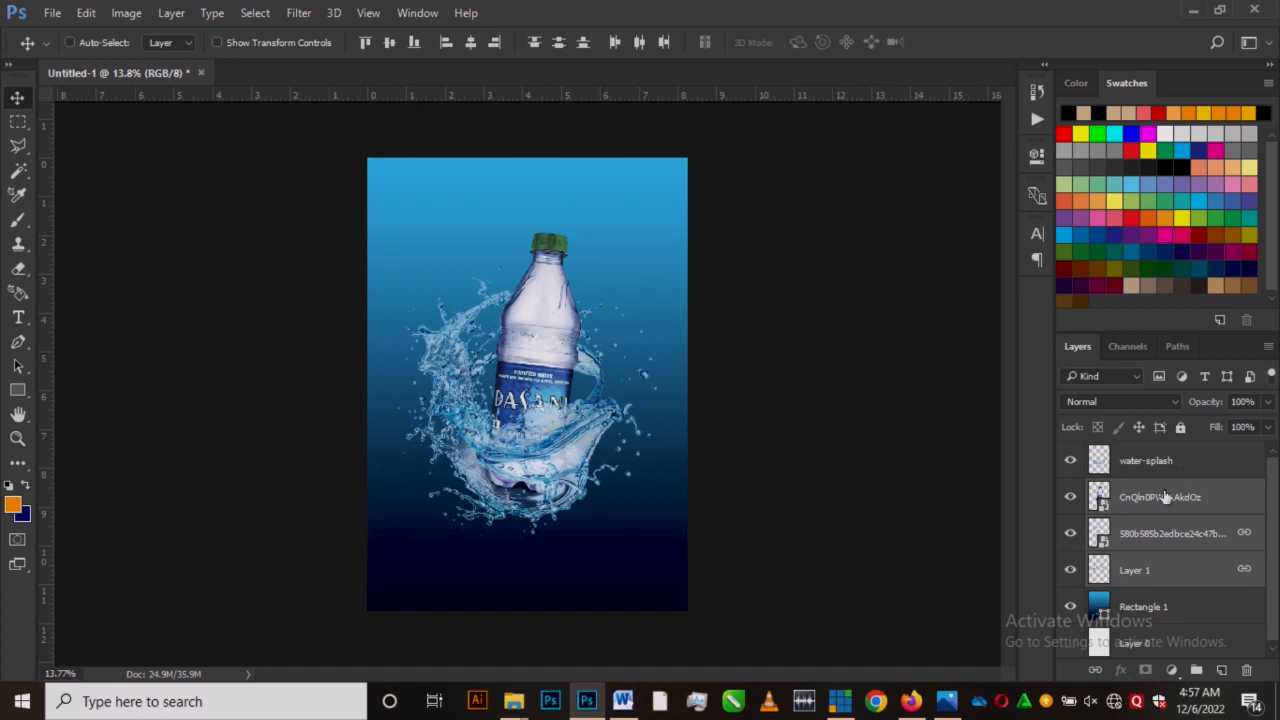
{"action": "left_click", "coordinate": [1095, 670]}
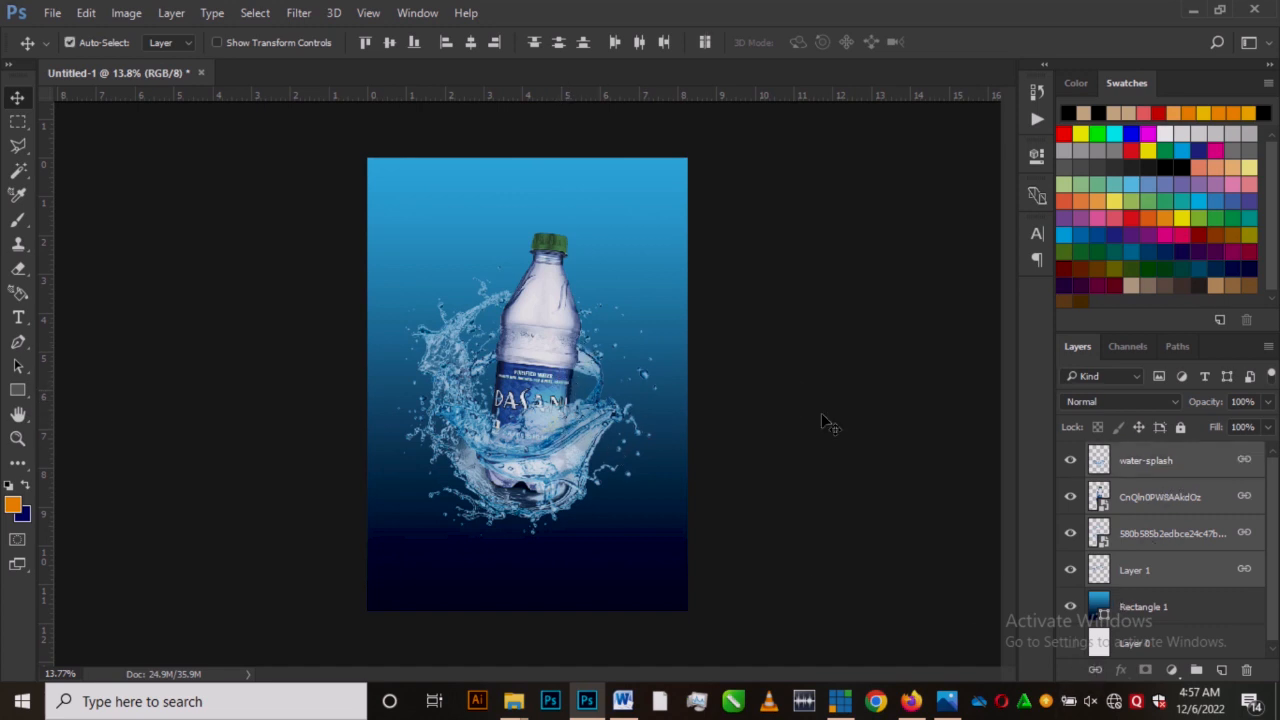
Step: Try enlarging the linked bottle and splashes from the upper right corner, and cancel the transform
{"action": "left_click", "coordinate": [537, 328]}
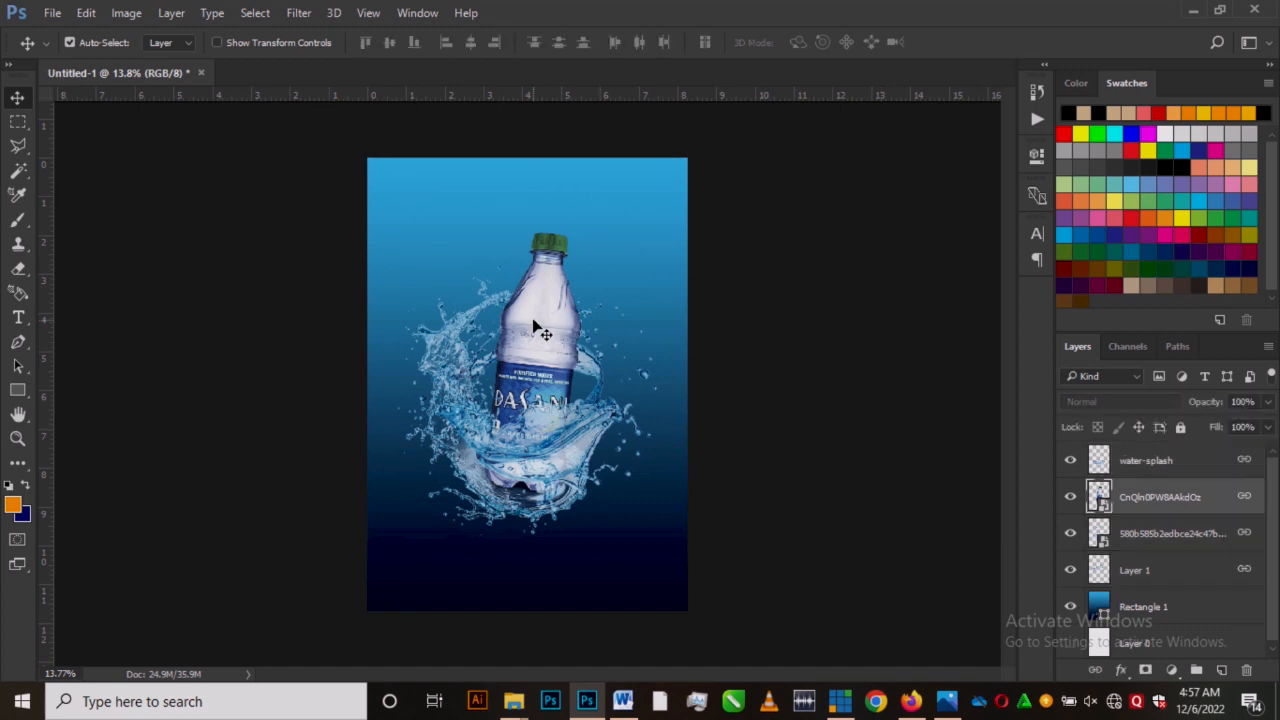
{"action": "key", "text": "ctrl+t"}
{"action": "left_click_drag", "start_coordinate": [655, 234], "coordinate": [685, 196]}
{"action": "key", "text": "ctrl+z"}
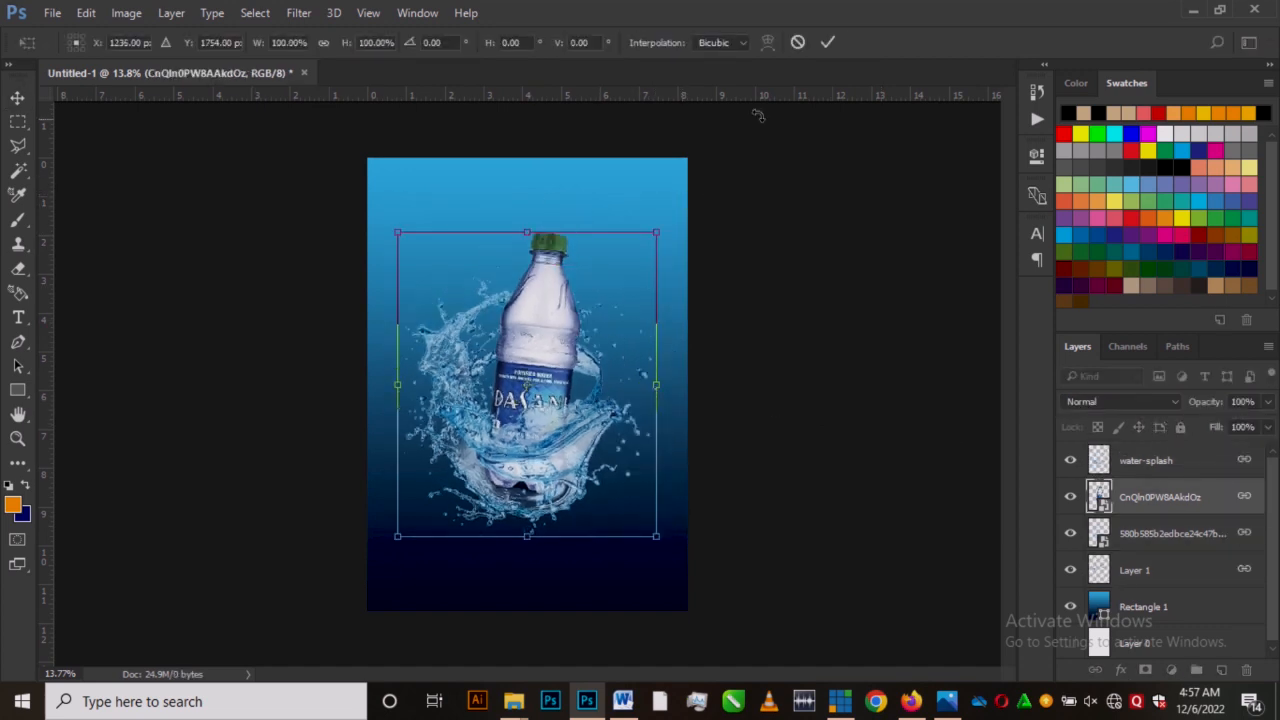
{"action": "left_click", "coordinate": [797, 42]}
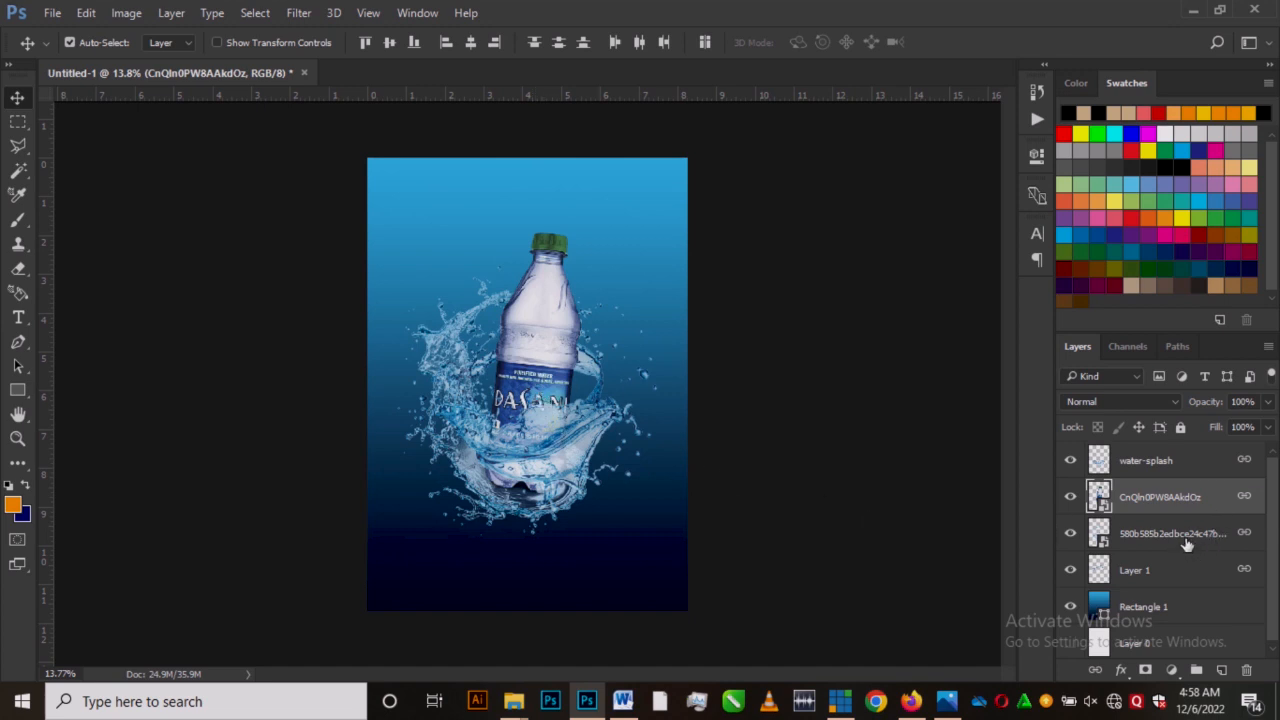
Step: Duplicate the bottle layer and all three linked splash layers together
{"action": "left_click", "coordinate": [1155, 570], "text": "shift"}
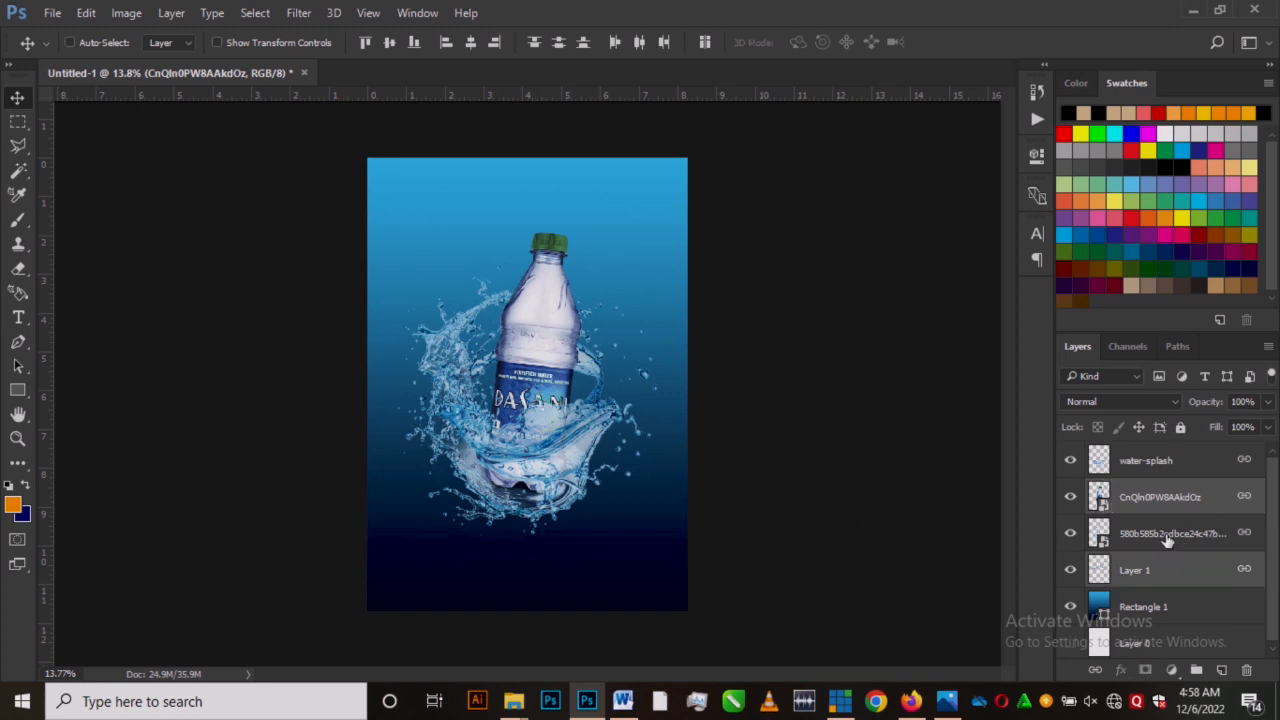
{"action": "left_click", "coordinate": [1176, 468], "text": "shift"}
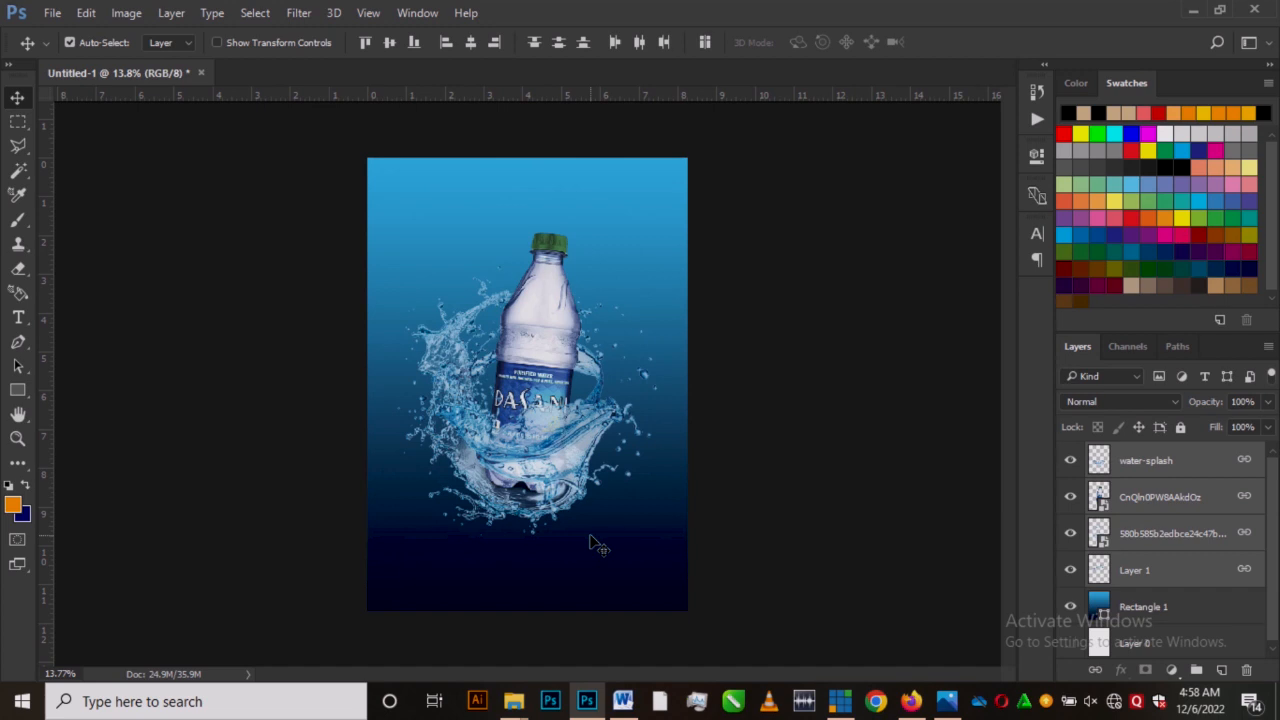
{"action": "key", "text": "ctrl"}
{"action": "key", "text": "ctrl+j"}
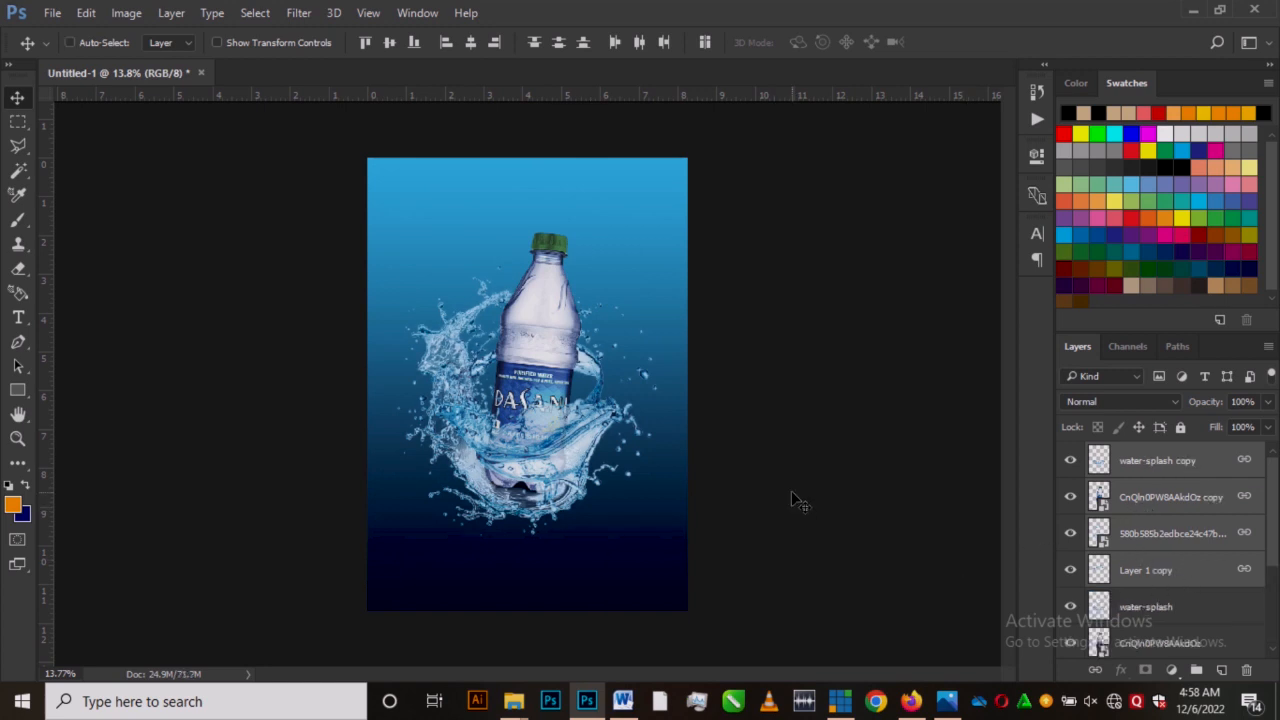
Step: Flip the duplicated layers vertically to -60.09% height, place them beneath the bottle as a reflection, and set their opacity to 10%
{"action": "key", "text": "ctrl+t"}
{"action": "left_click_drag", "start_coordinate": [523, 234], "coordinate": [436, 714]}
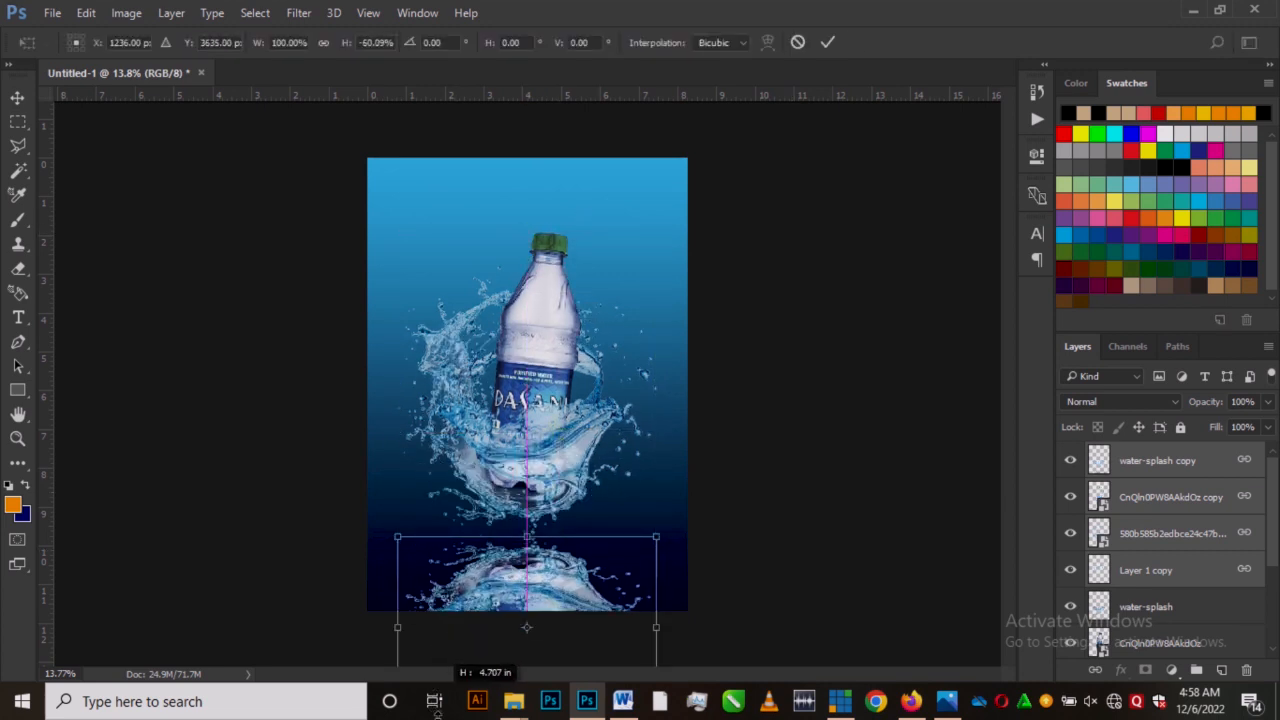
{"action": "left_click_drag", "start_coordinate": [550, 590], "coordinate": [545, 567]}
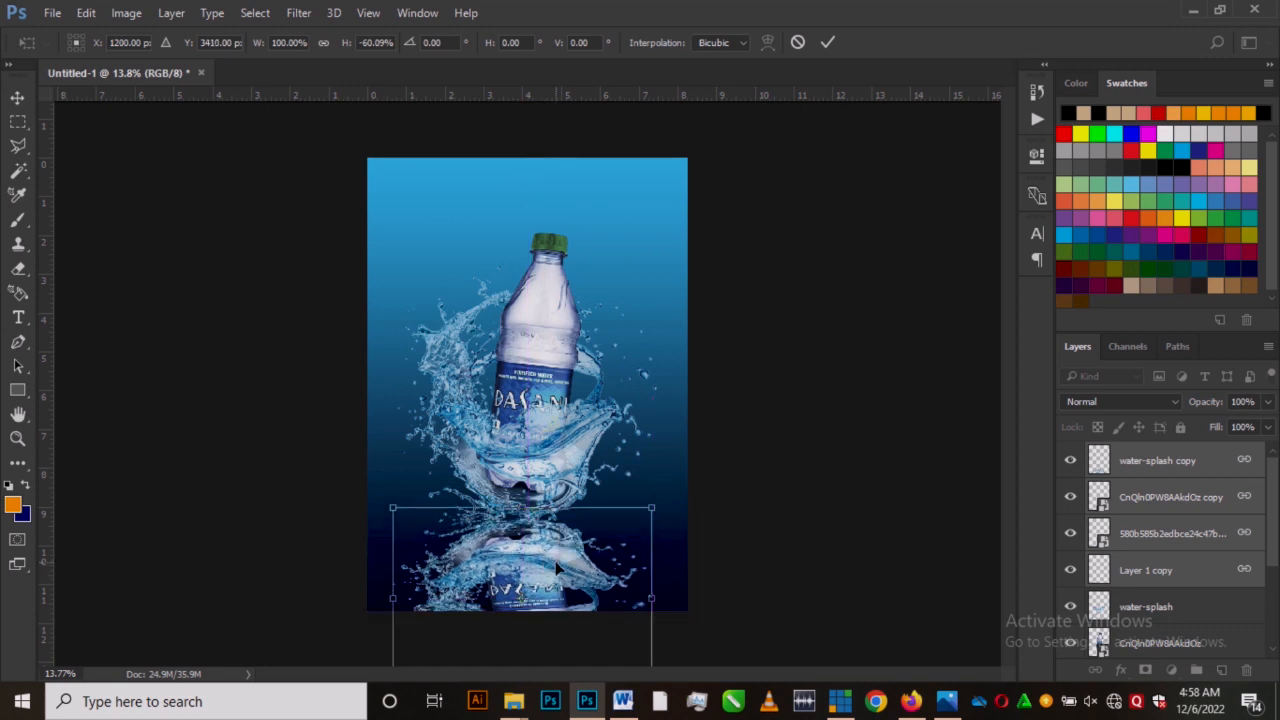
{"action": "key", "text": "Return"}
{"action": "left_click_drag", "start_coordinate": [1211, 401], "coordinate": [1128, 410]}
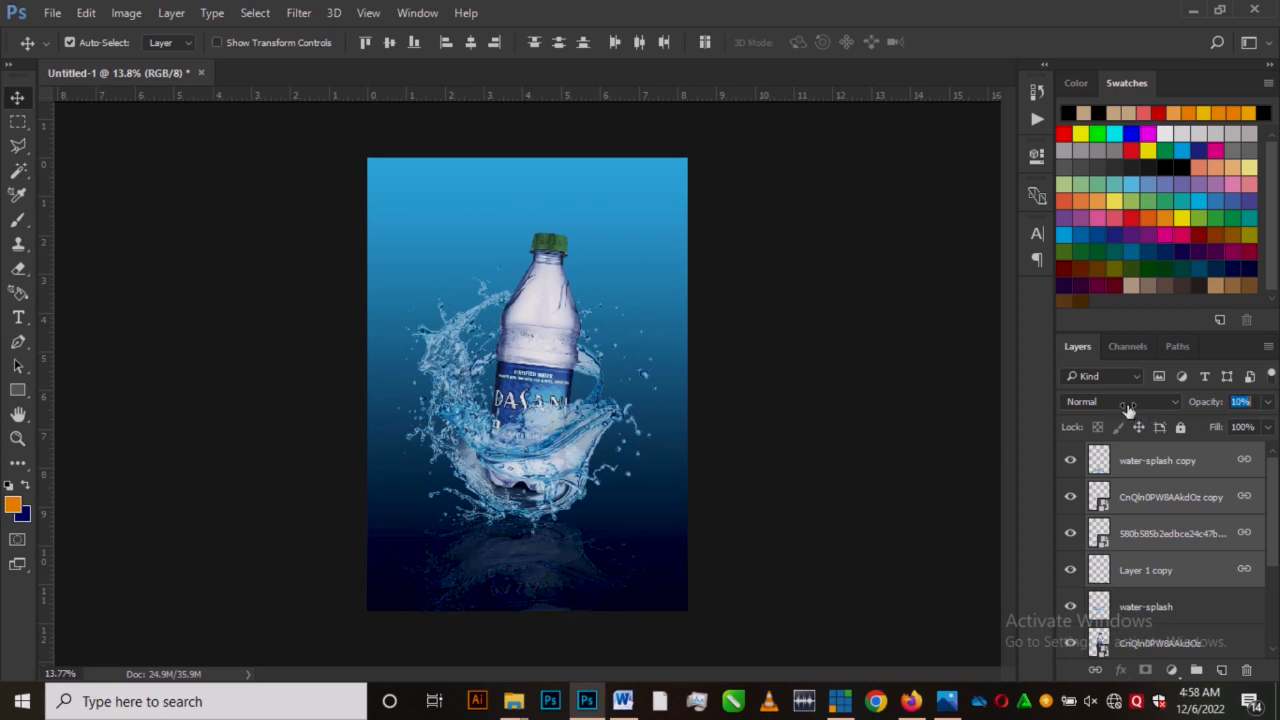
{"action": "left_click_drag", "start_coordinate": [1128, 410], "coordinate": [1128, 410]}
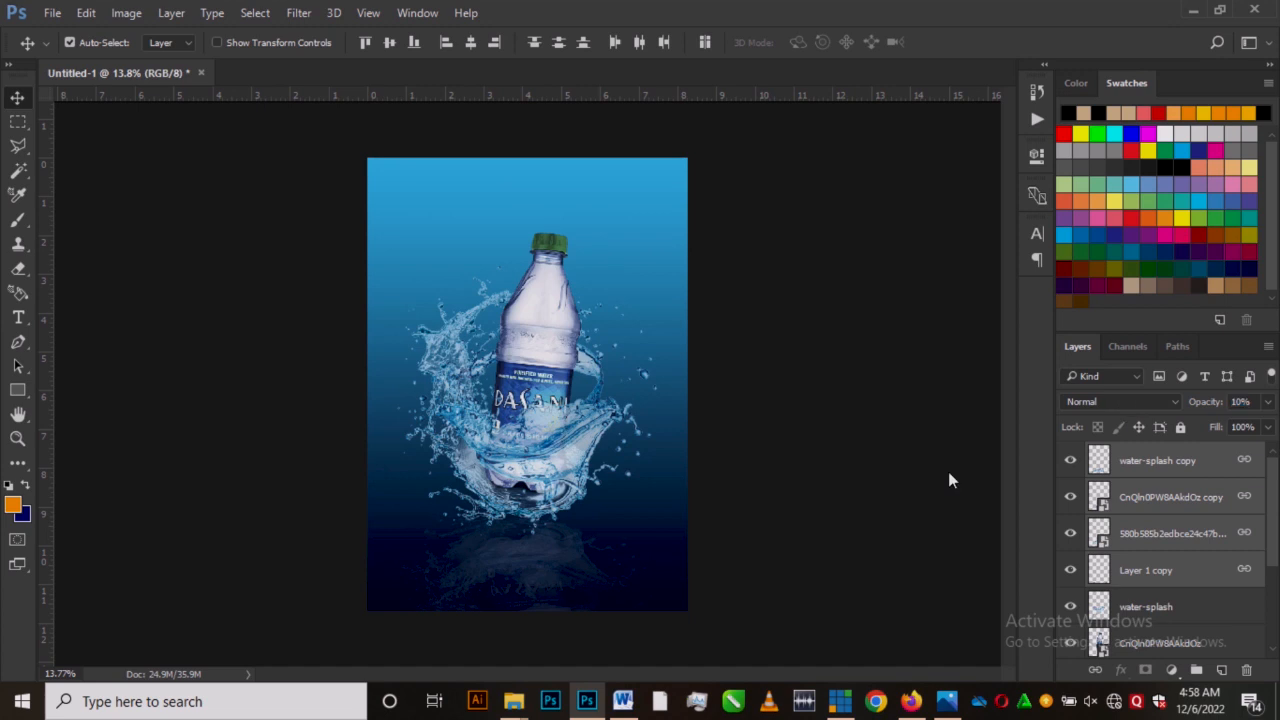
{"action": "left_click", "coordinate": [660, 520]}
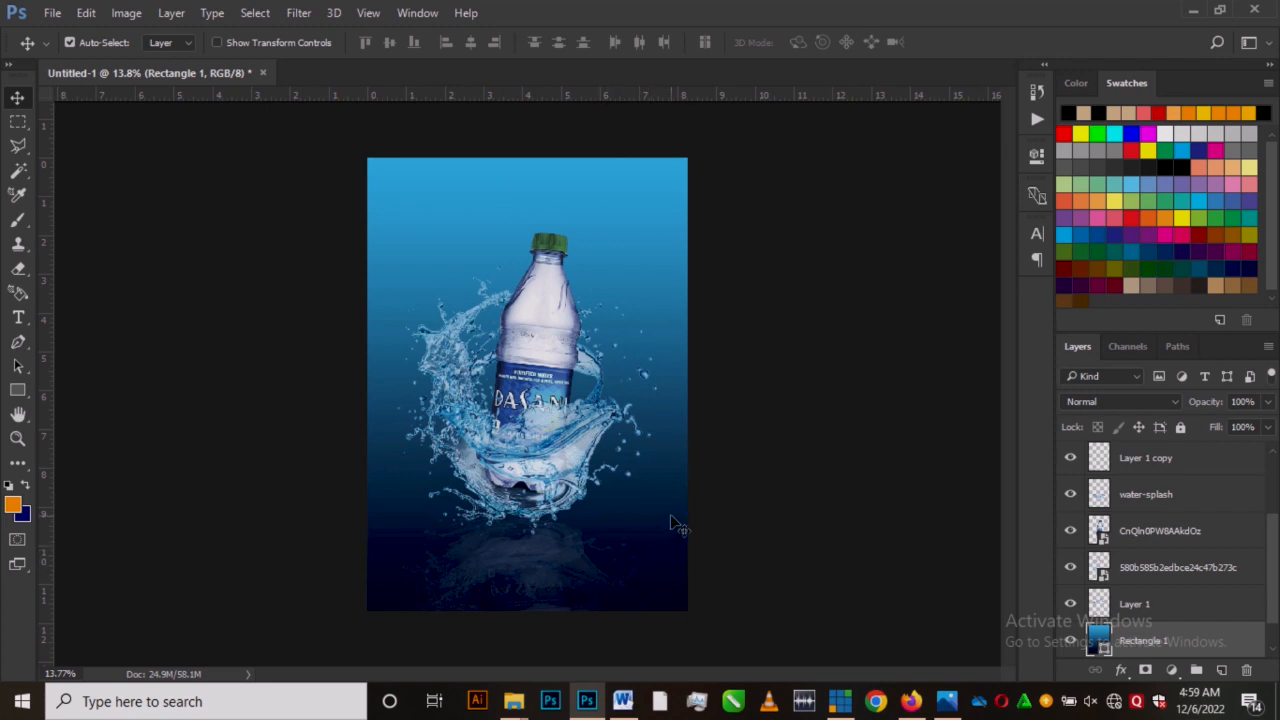
{"action": "mouse_move", "coordinate": [513, 701]}
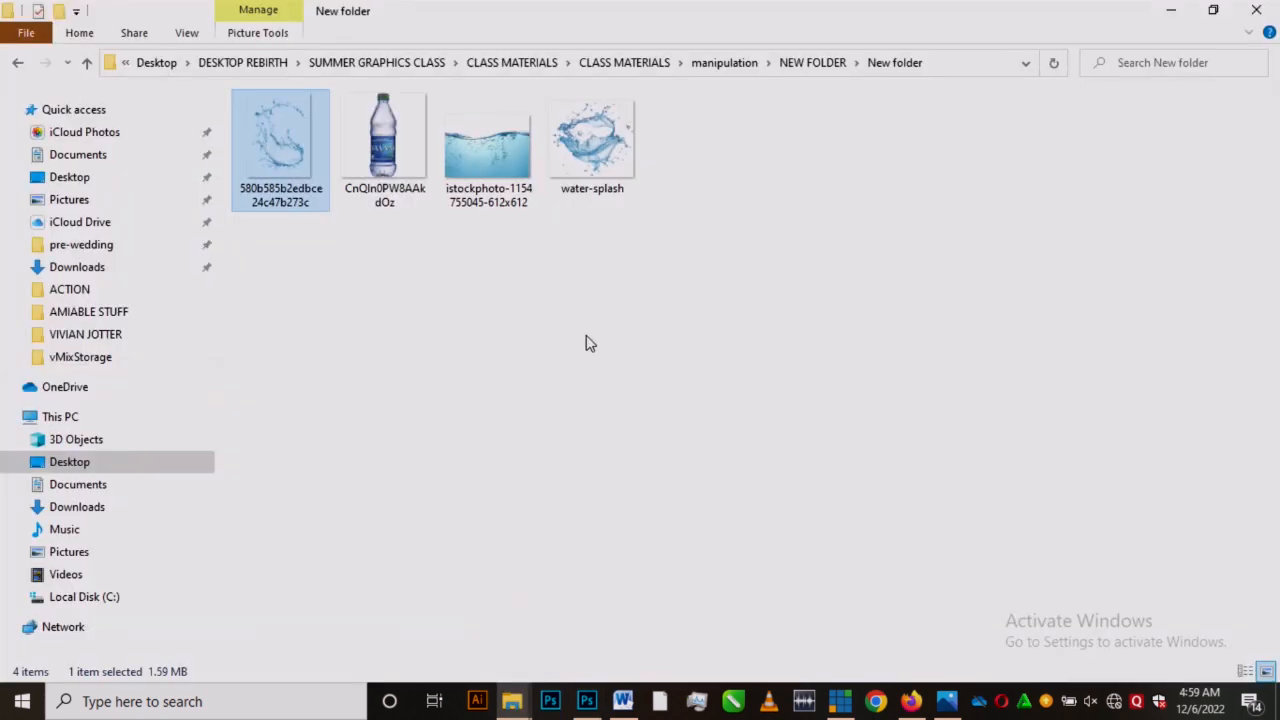
{"action": "left_click", "coordinate": [690, 632]}
{"action": "left_click_drag", "start_coordinate": [493, 147], "coordinate": [632, 514]}
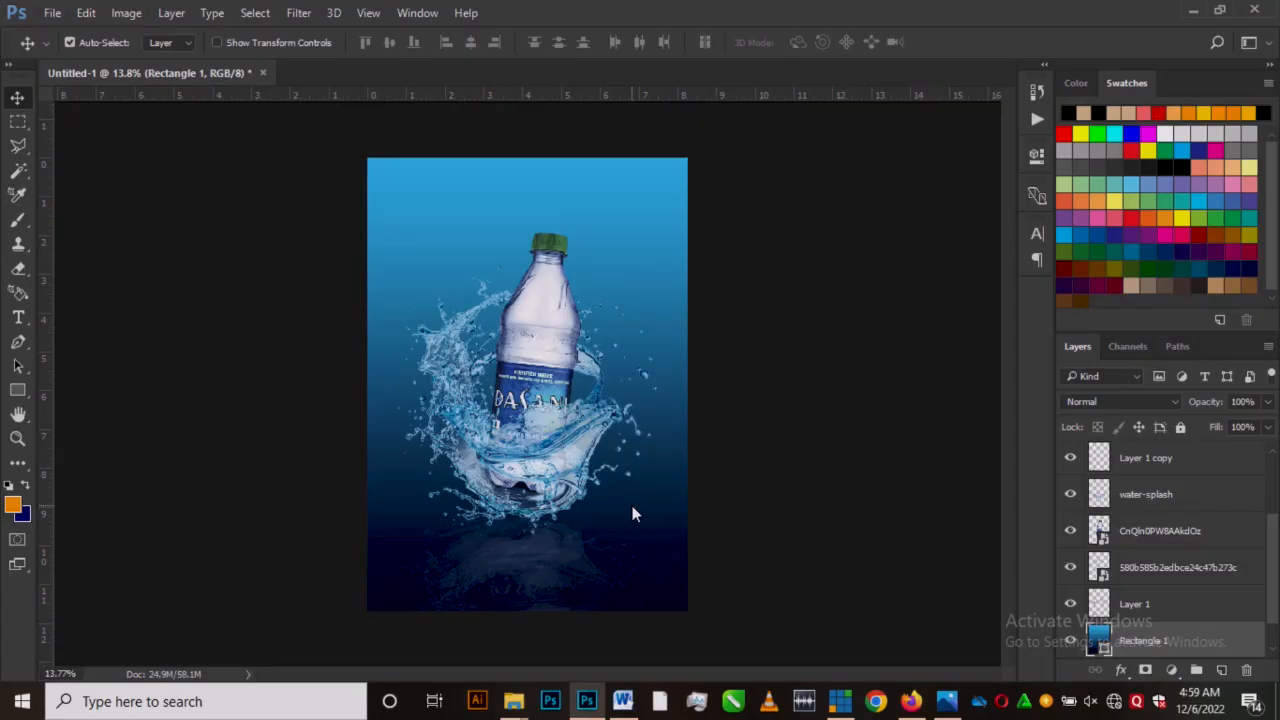
{"action": "left_click_drag", "start_coordinate": [632, 514], "coordinate": [632, 508]}
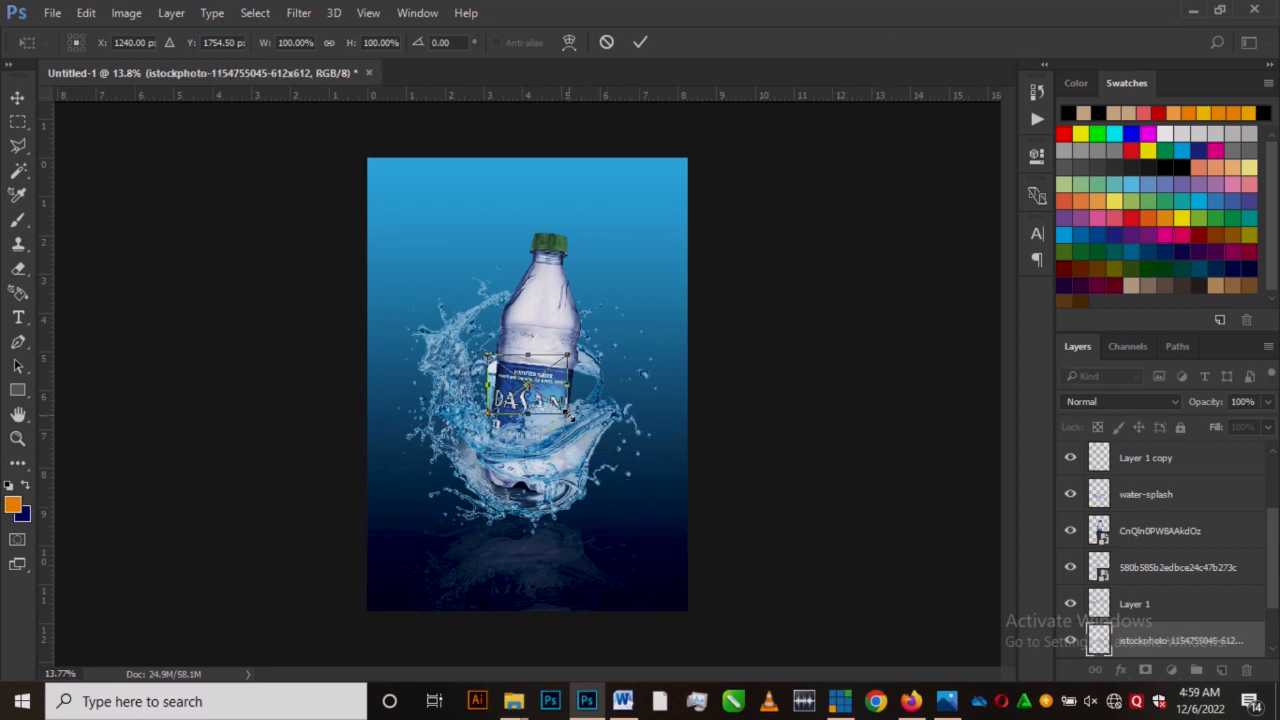
{"action": "left_click_drag", "start_coordinate": [572, 424], "coordinate": [659, 550]}
{"action": "left_click_drag", "start_coordinate": [665, 378], "coordinate": [656, 469]}
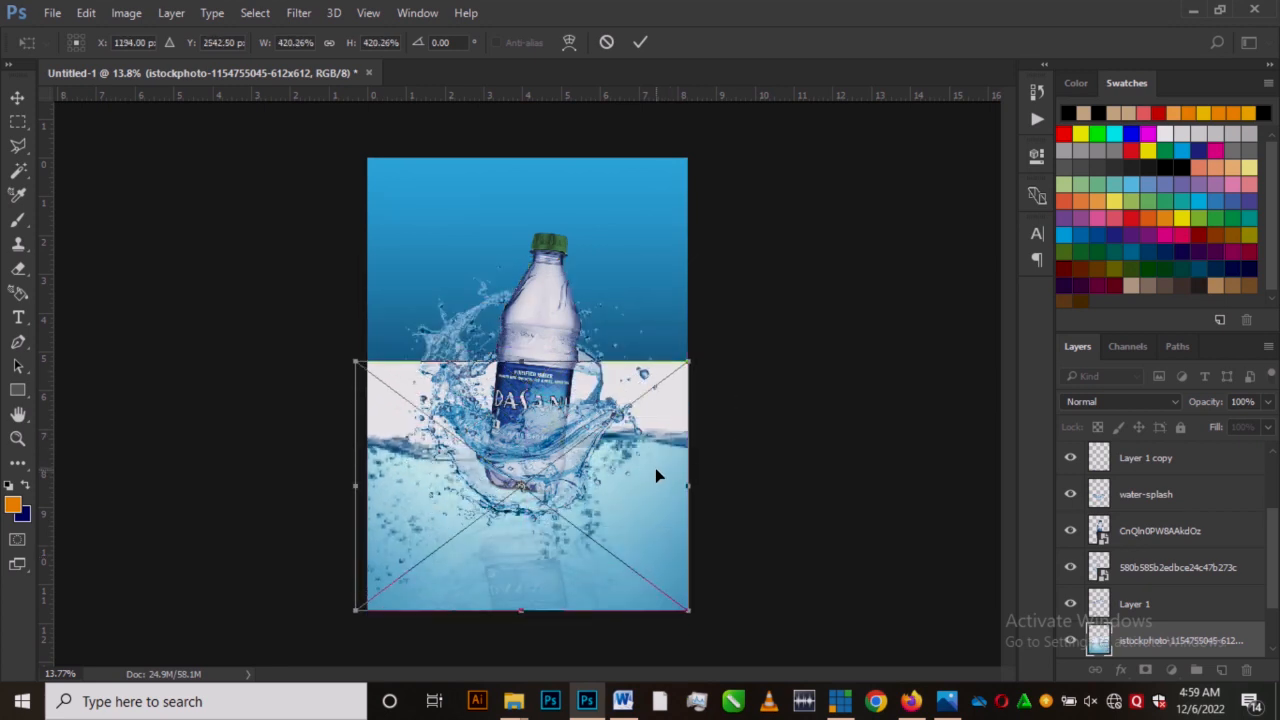
{"action": "key", "text": "Return"}
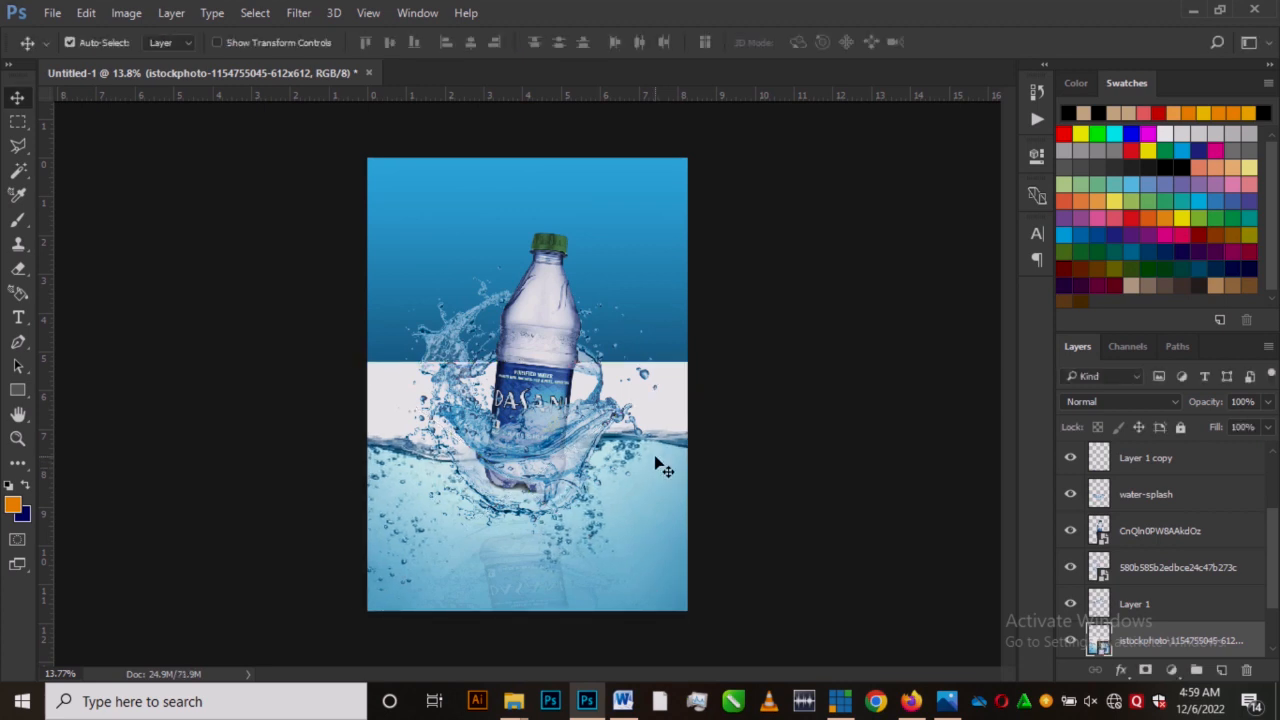
Step: Rasterize the water image layer and delete its white area above the waterline using a Magic Wand selection, leaving nothing selected
{"action": "right_click", "coordinate": [1231, 634]}
{"action": "left_click", "coordinate": [890, 341]}
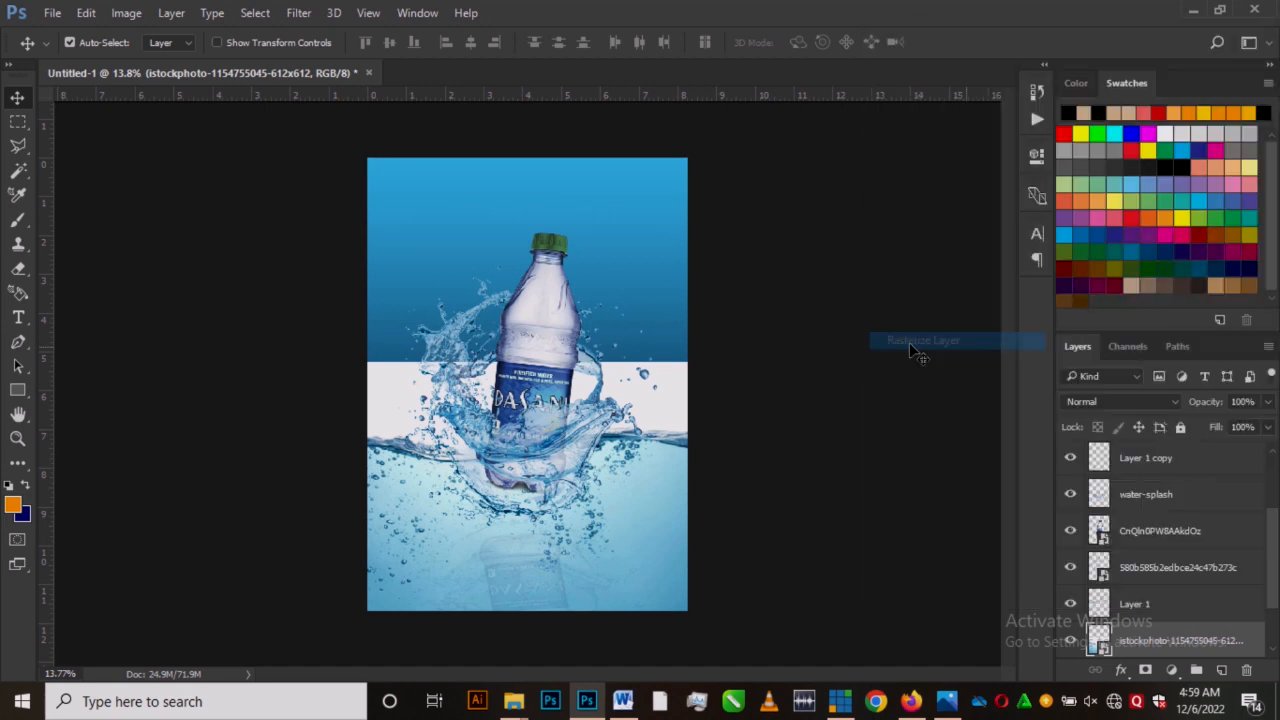
{"action": "left_click", "coordinate": [18, 170]}
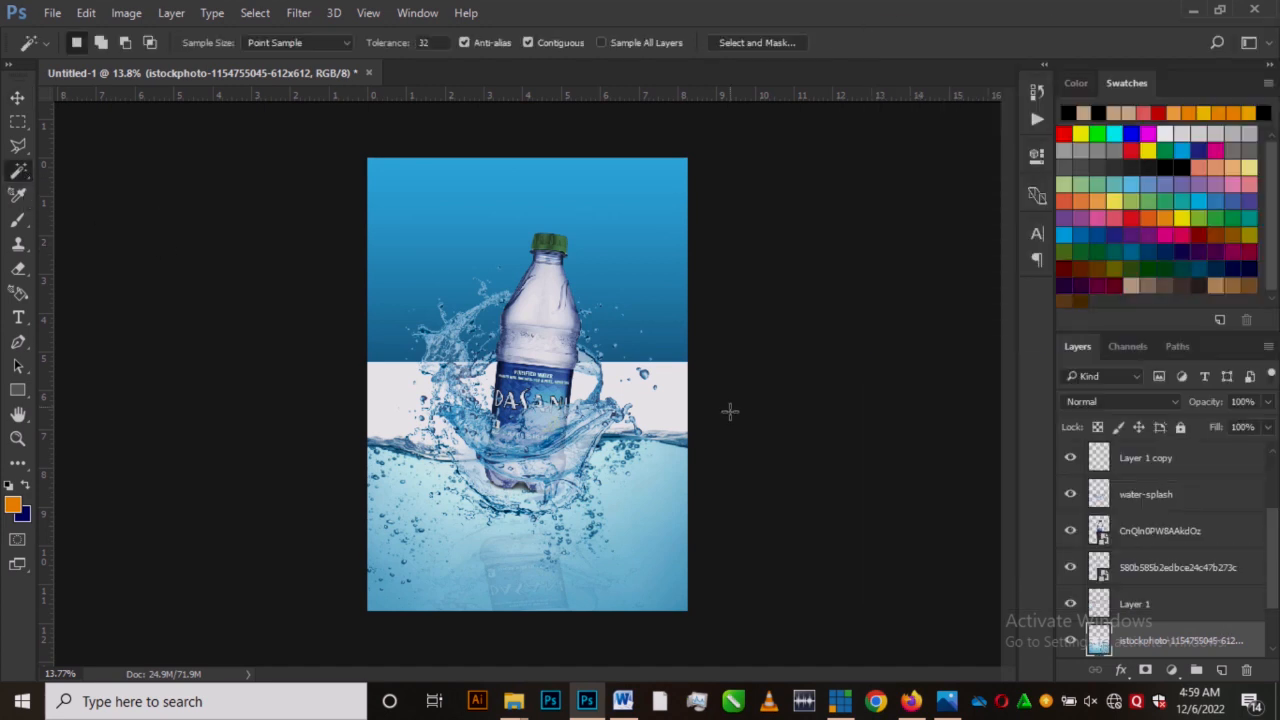
{"action": "left_click", "coordinate": [676, 390]}
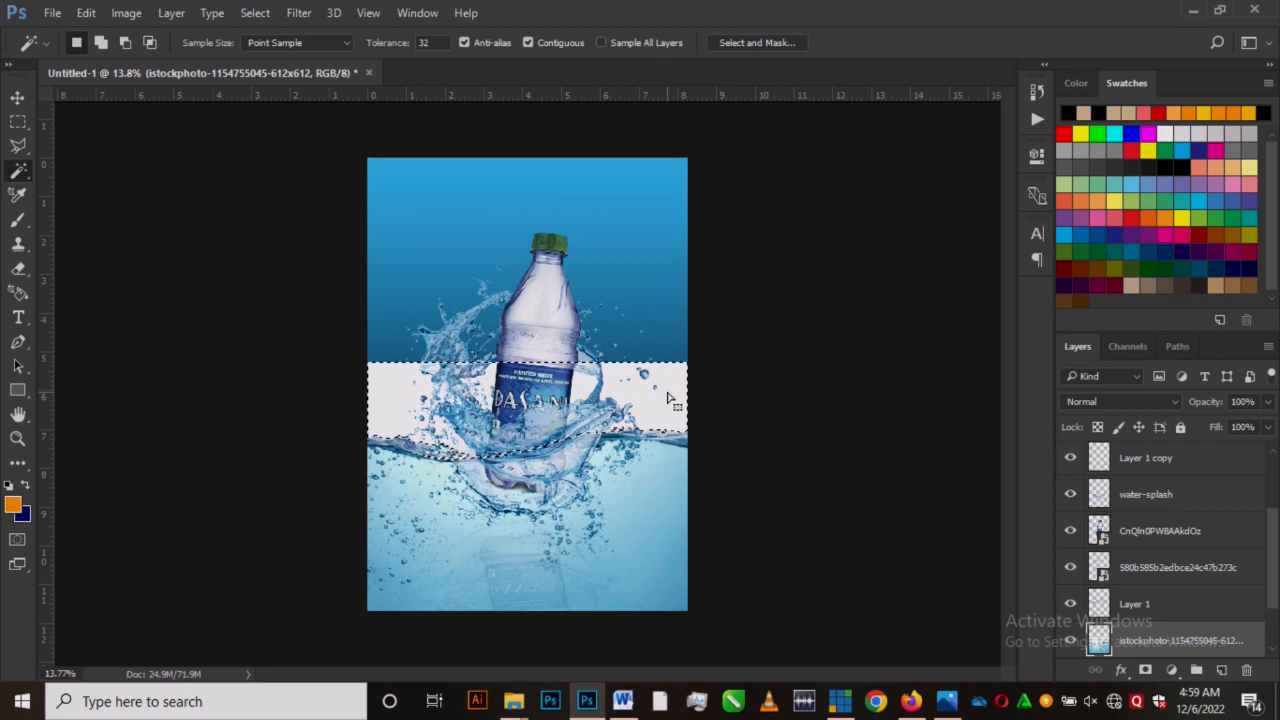
{"action": "key", "text": "Delete"}
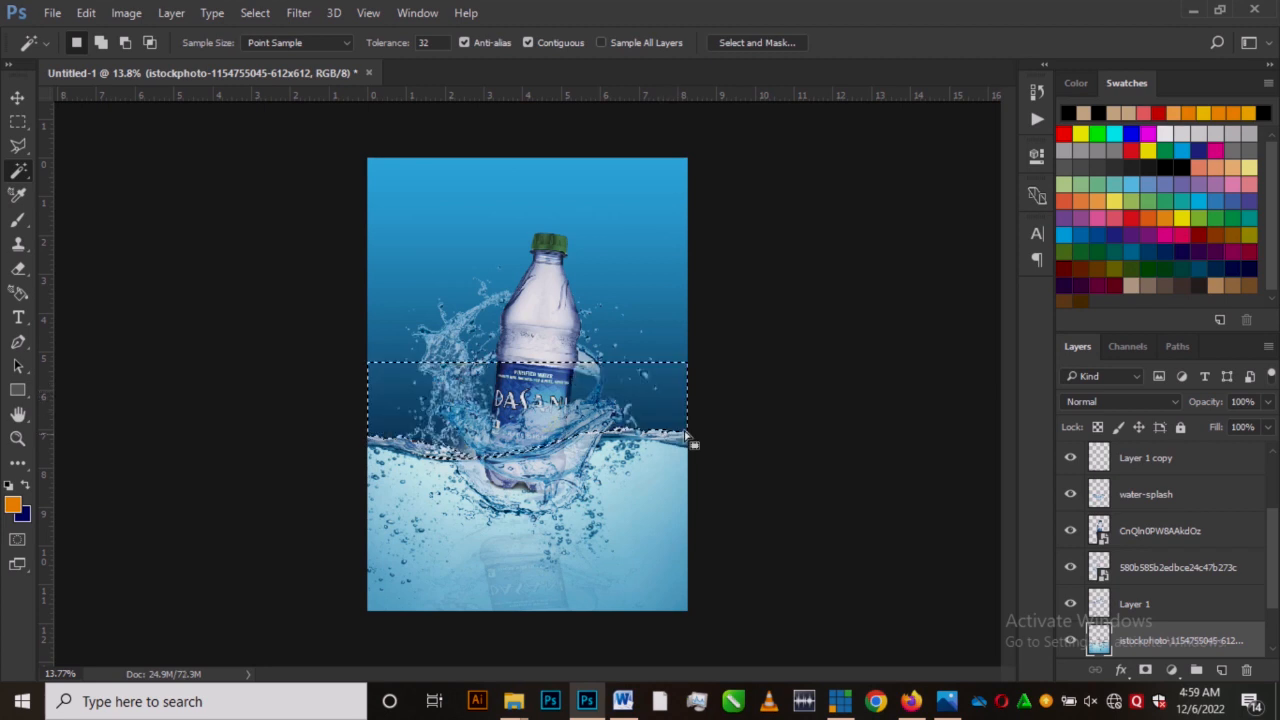
{"action": "key", "text": "ctrl+d"}
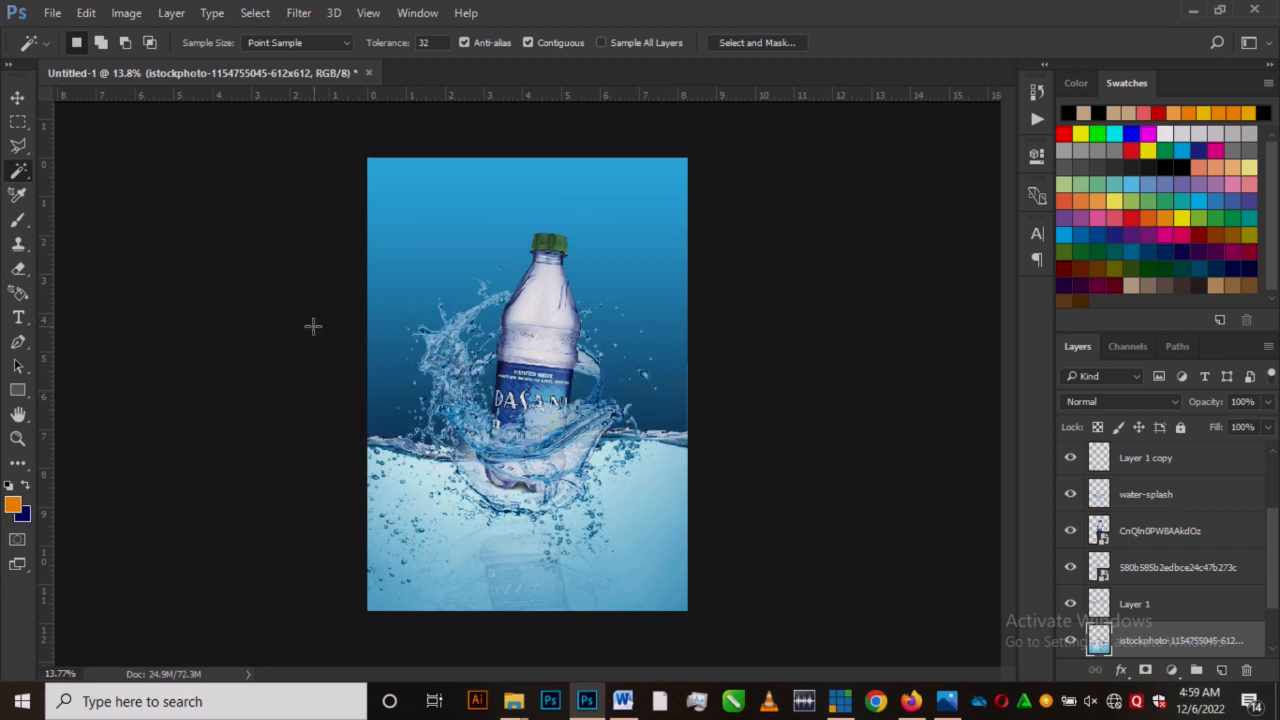
Step: Delete the leftover white fringe above the waterline to the right of the bottle using a Polygonal Lasso selection, leaving nothing selected
{"action": "scroll", "coordinate": [693, 458], "scroll_direction": "up", "scroll_amount": 1}
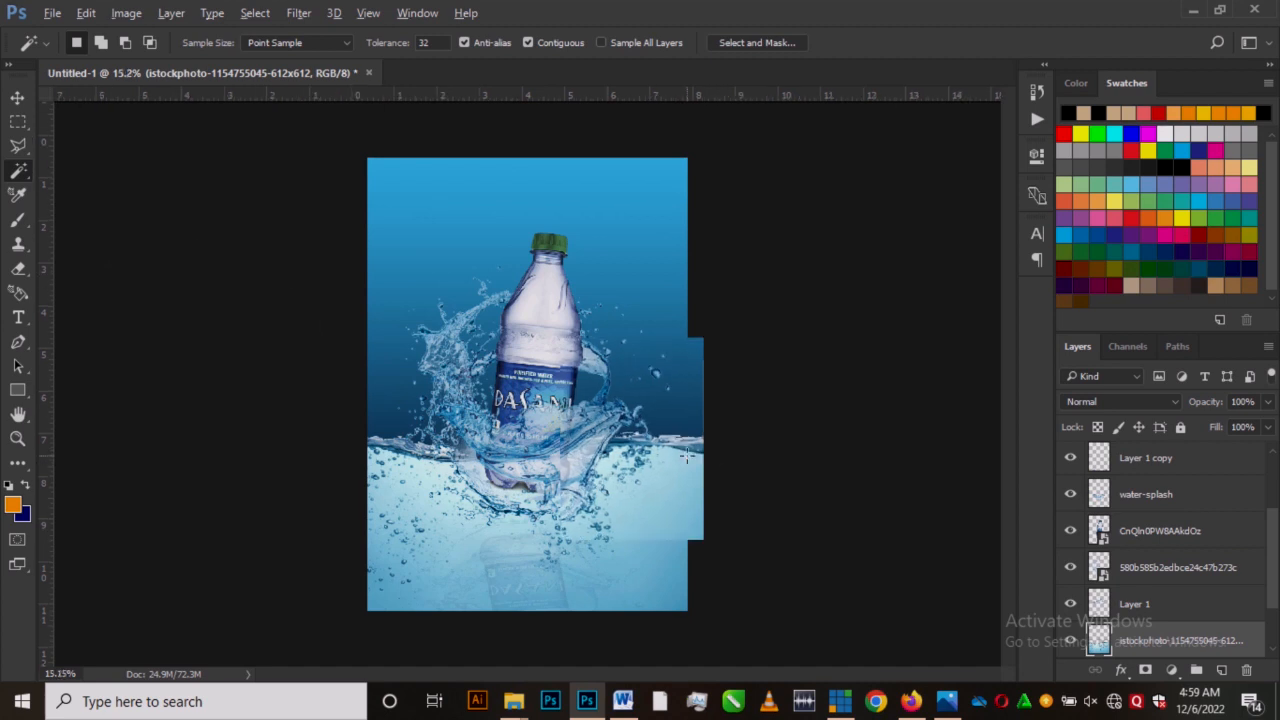
{"action": "scroll", "coordinate": [708, 447], "scroll_direction": "up", "scroll_amount": 3}
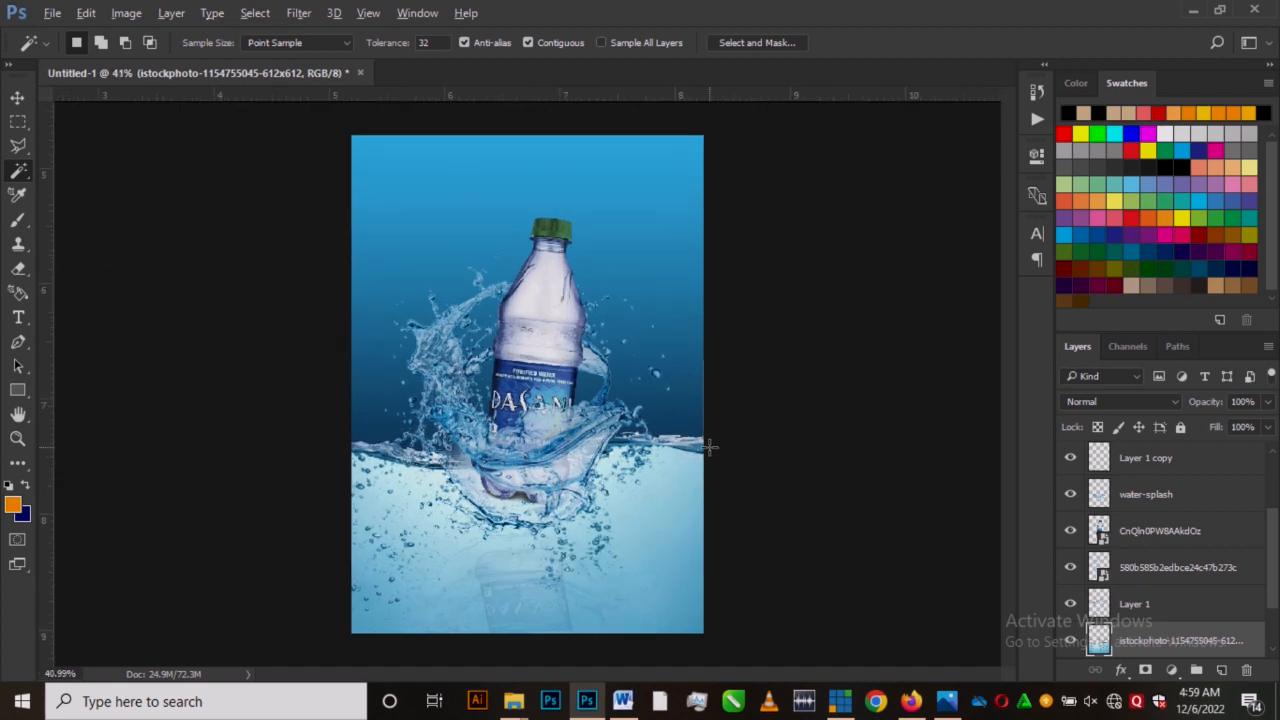
{"action": "scroll", "coordinate": [668, 394], "scroll_direction": "up", "scroll_amount": 1}
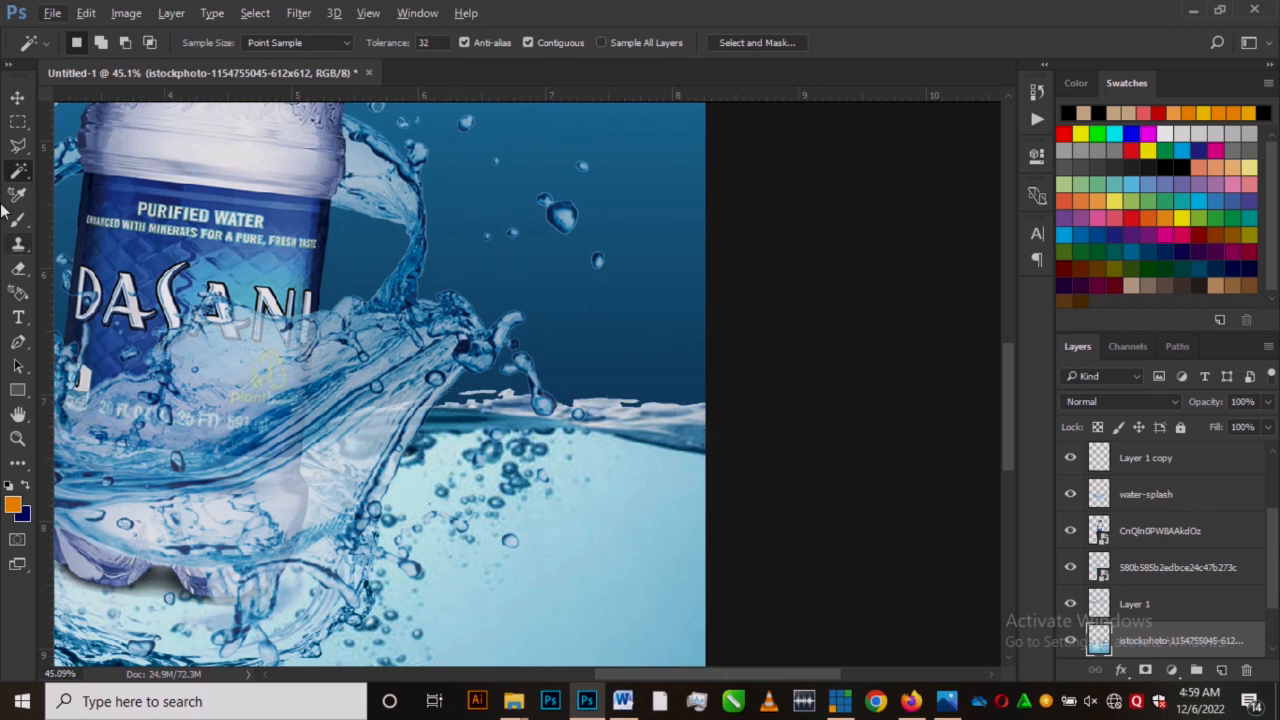
{"action": "left_click", "coordinate": [18, 146]}
{"action": "left_click", "coordinate": [730, 408]}
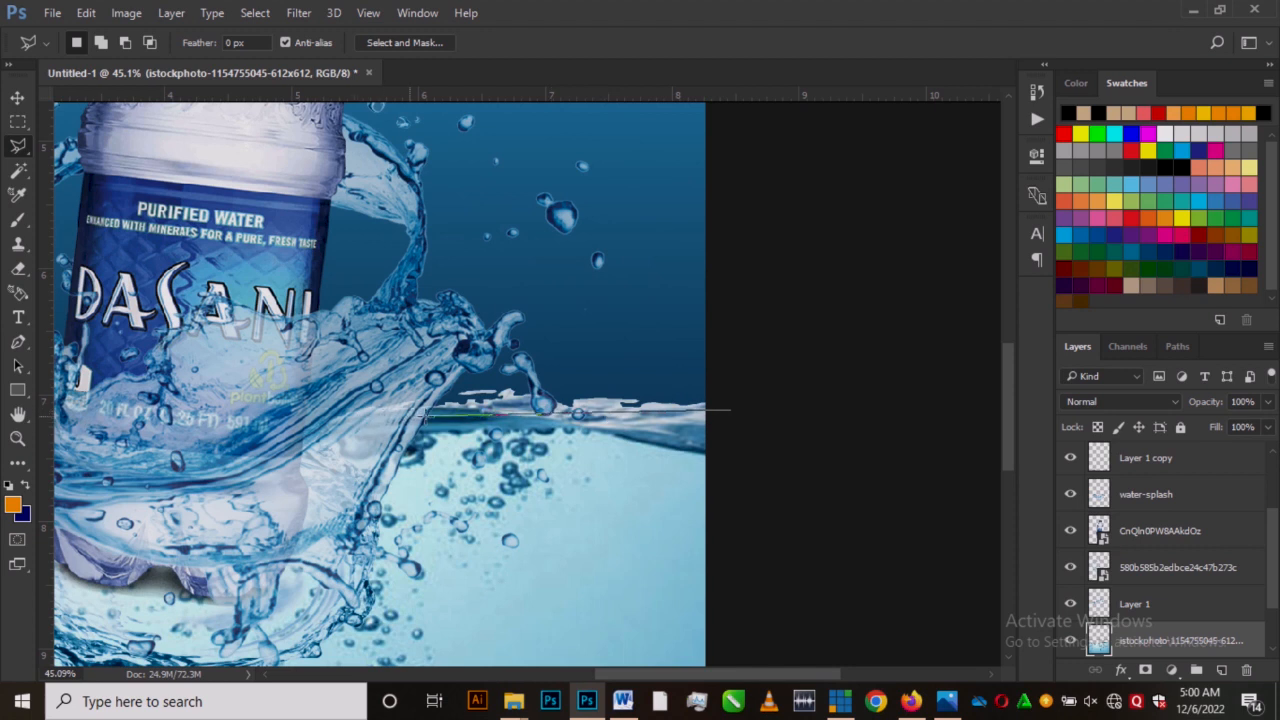
{"action": "left_click", "coordinate": [356, 427]}
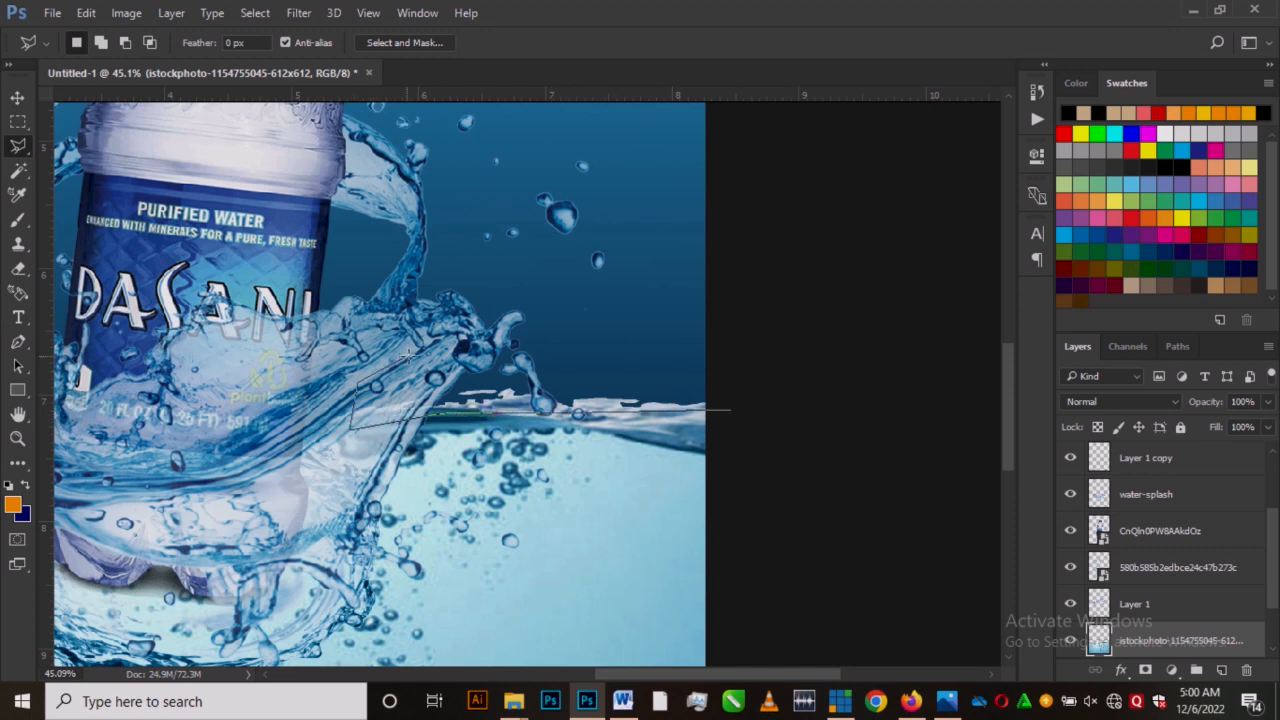
{"action": "key", "text": "Delete"}
{"action": "key", "text": "Delete"}
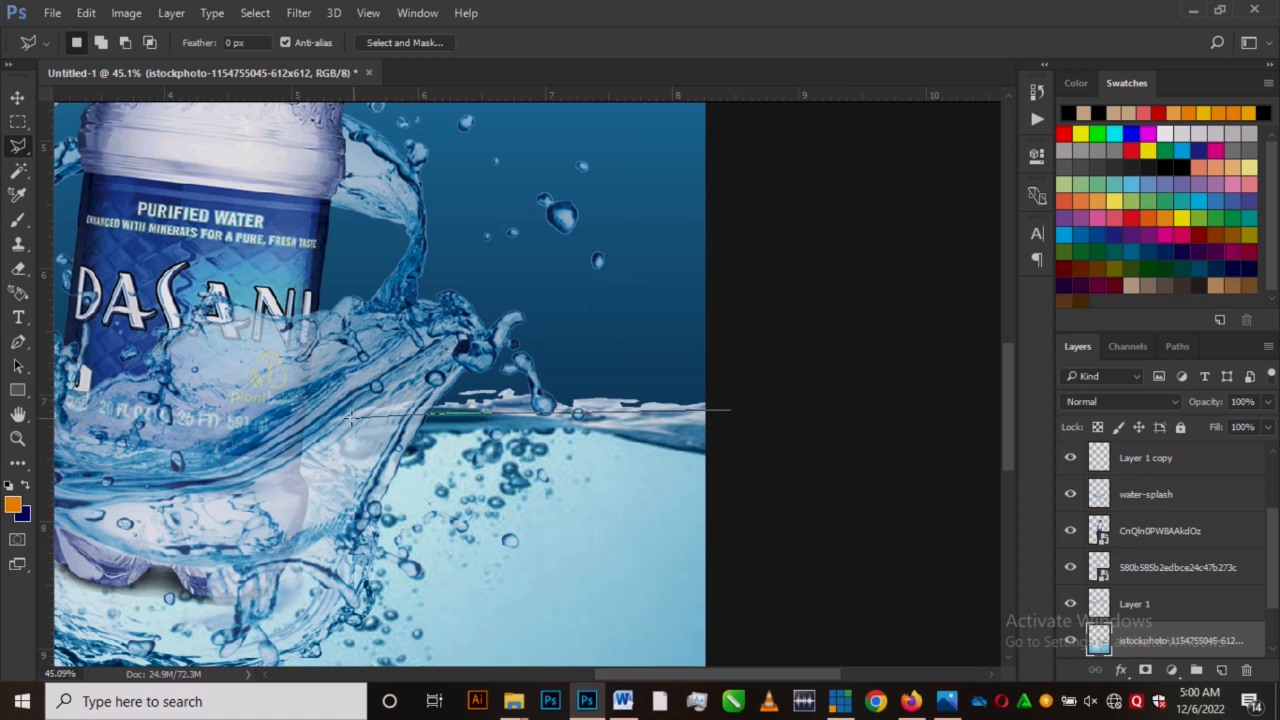
{"action": "left_click", "coordinate": [344, 413]}
{"action": "left_click", "coordinate": [370, 381]}
{"action": "left_click", "coordinate": [655, 349]}
{"action": "left_click", "coordinate": [720, 355]}
{"action": "left_click", "coordinate": [730, 411]}
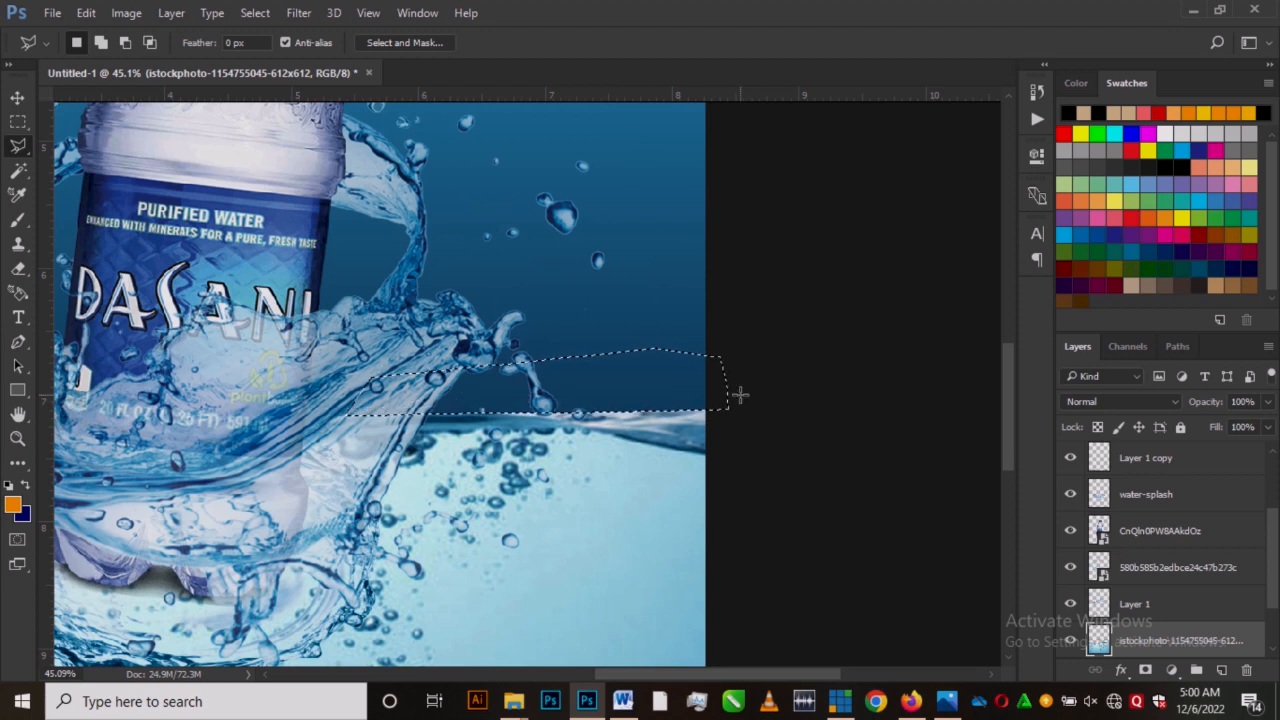
{"action": "scroll", "coordinate": [677, 369], "scroll_direction": "down", "scroll_amount": 2}
{"action": "scroll", "coordinate": [667, 381], "scroll_direction": "down", "scroll_amount": 5}
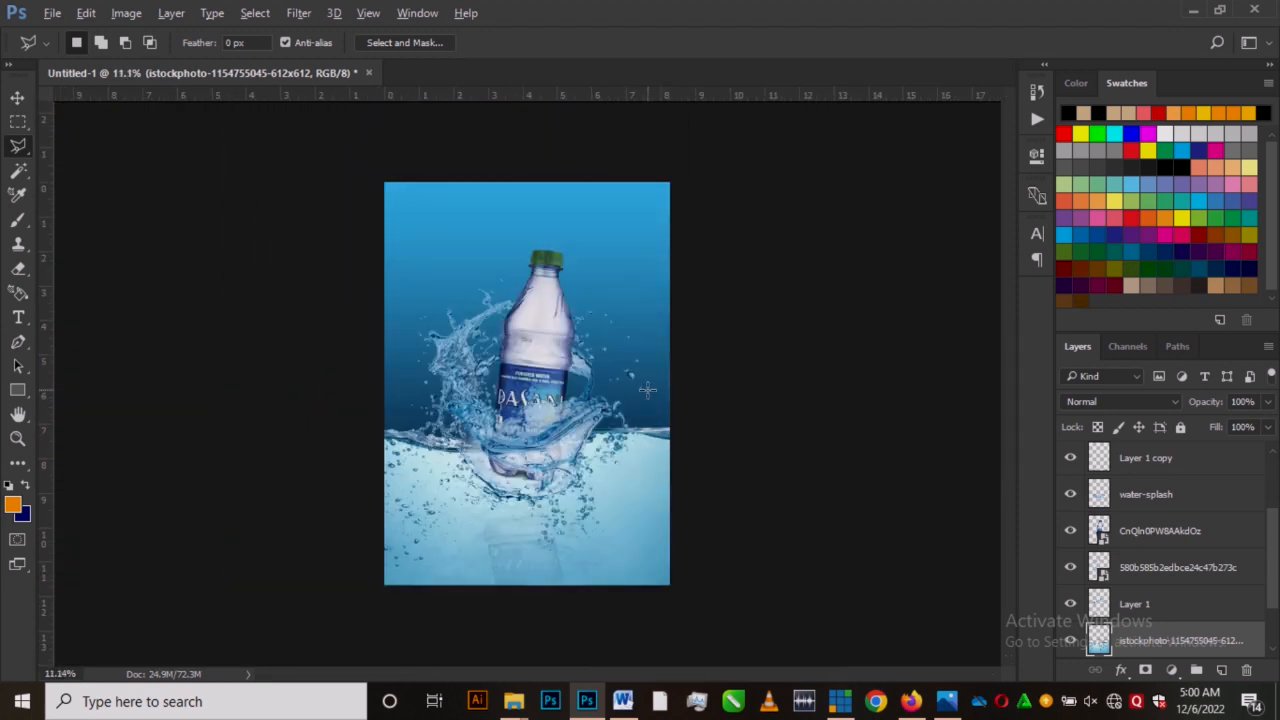
Step: Darken the water image layer with a Curves adjustment, moving a midtone point to input 176 and output 101
{"action": "key", "text": "v"}
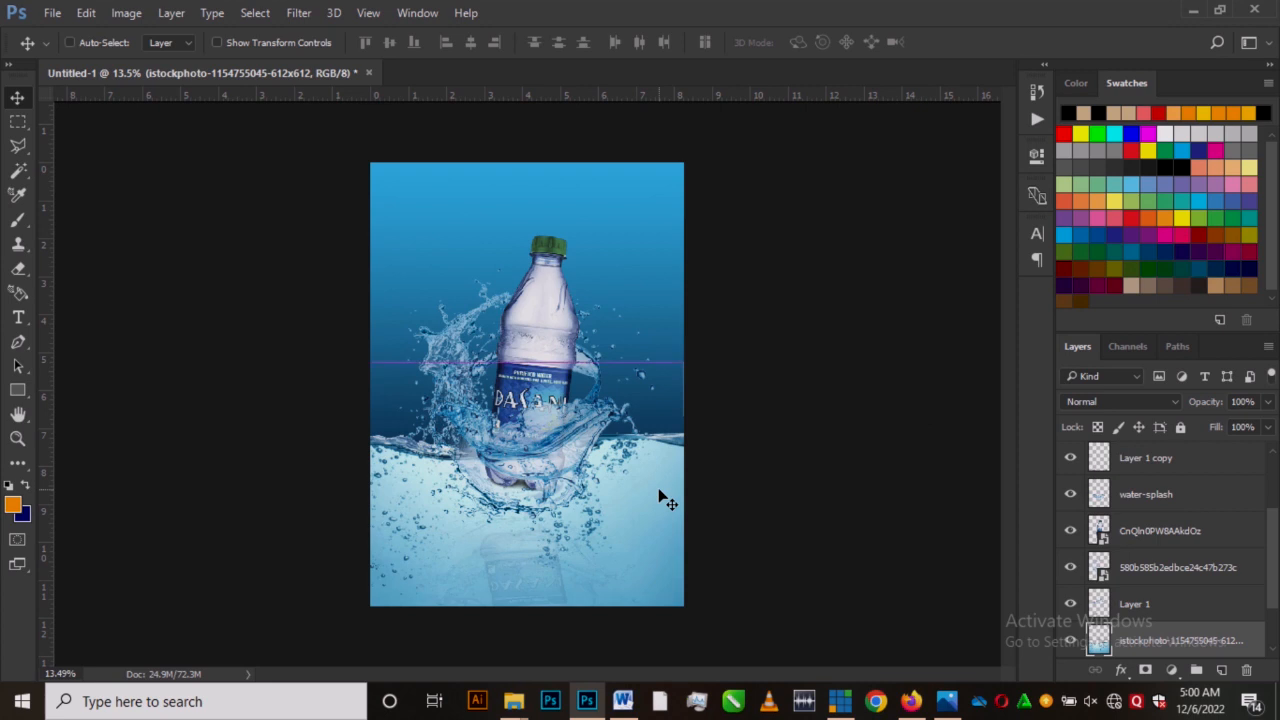
{"action": "key", "text": "ctrl+m"}
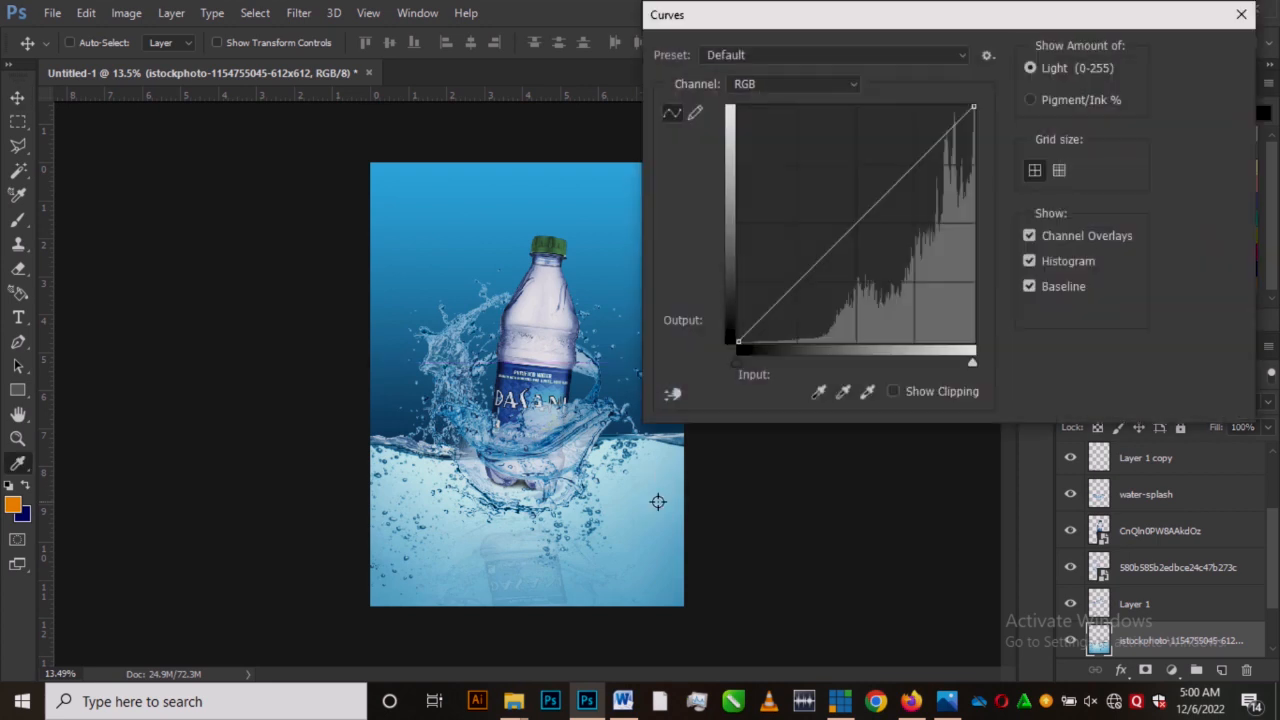
{"action": "left_click_drag", "start_coordinate": [860, 219], "coordinate": [900, 248]}
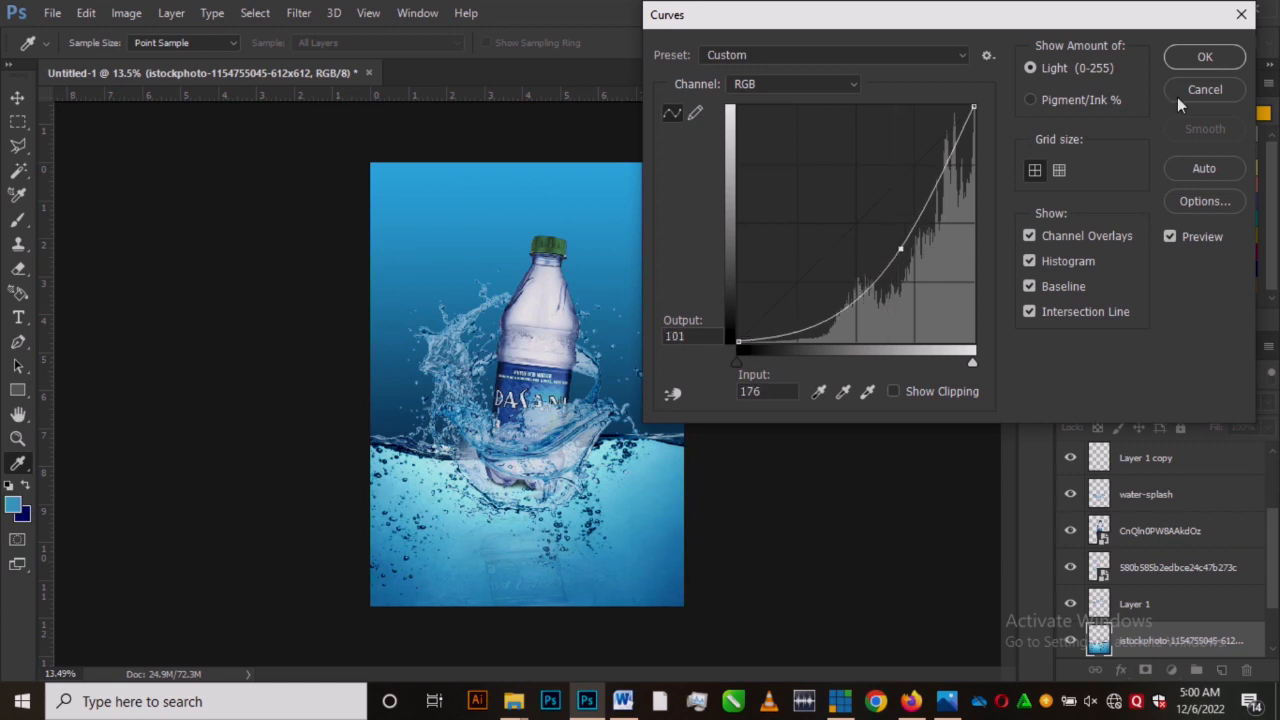
{"action": "left_click", "coordinate": [1197, 62]}
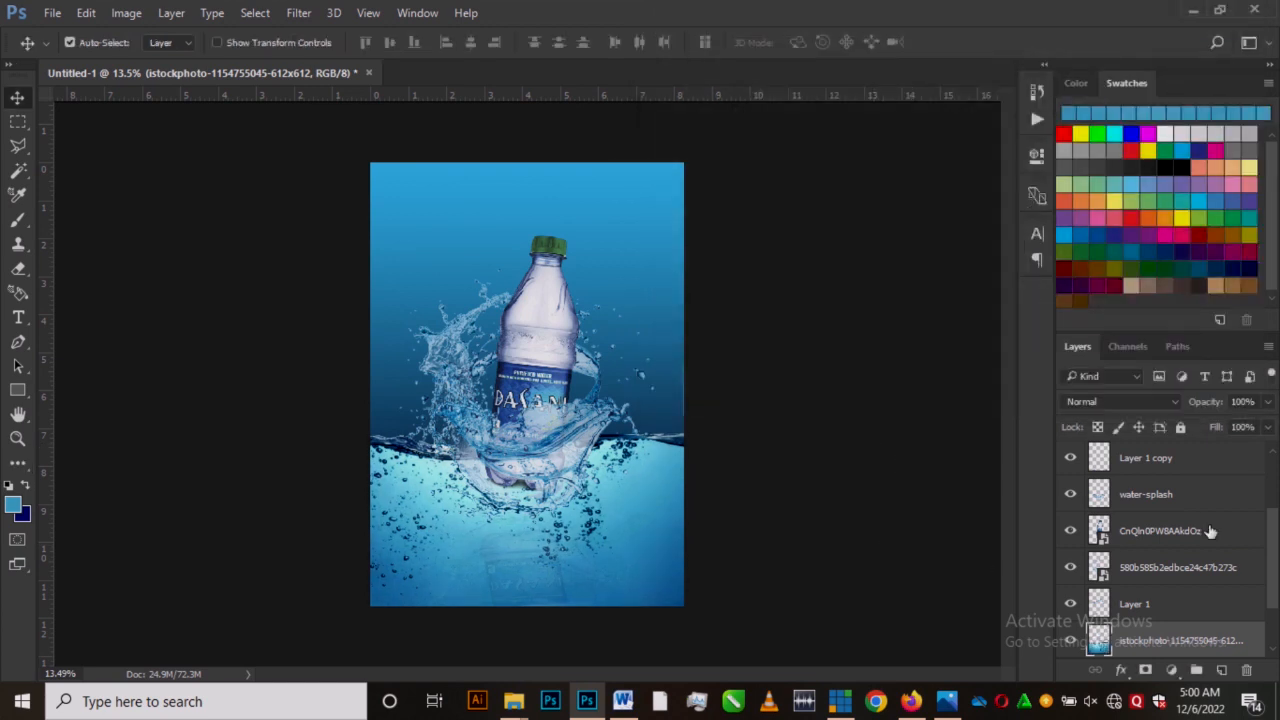
Step: Lower the water image layer's opacity to 8% so it blends into the dark blue background
{"action": "left_click_drag", "start_coordinate": [1206, 404], "coordinate": [1143, 391]}
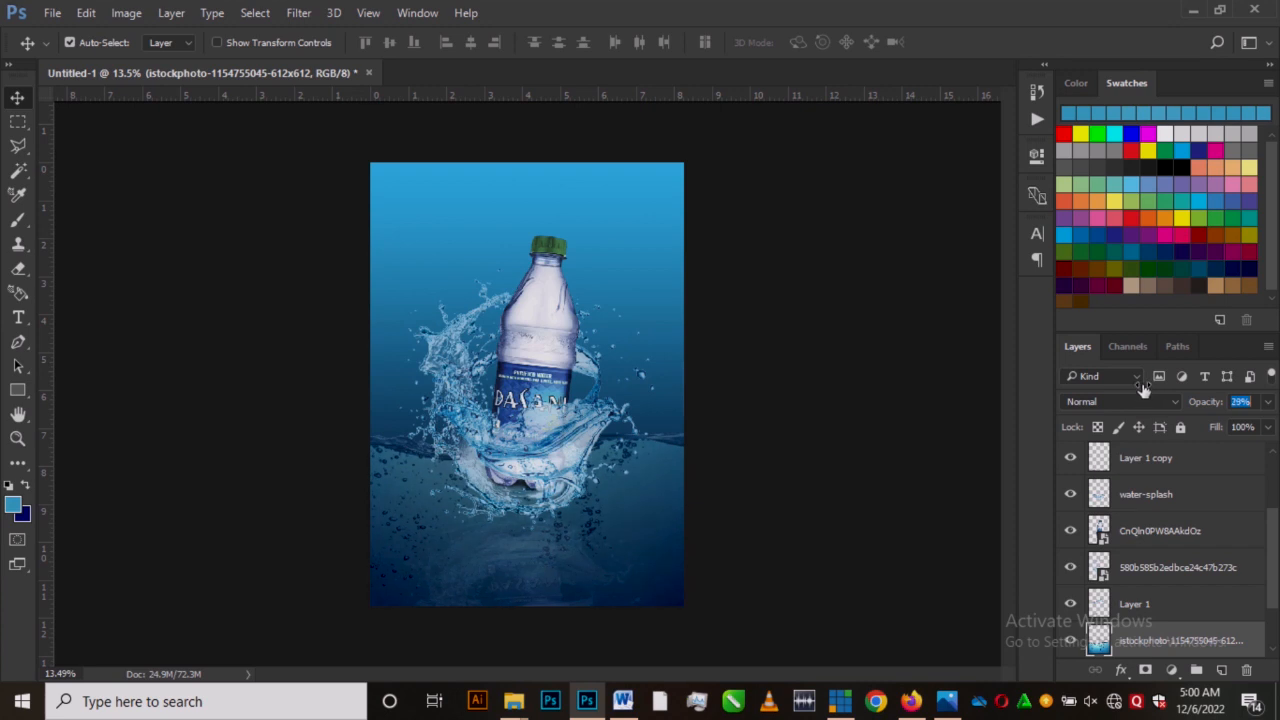
{"action": "left_click_drag", "start_coordinate": [1210, 401], "coordinate": [1184, 410]}
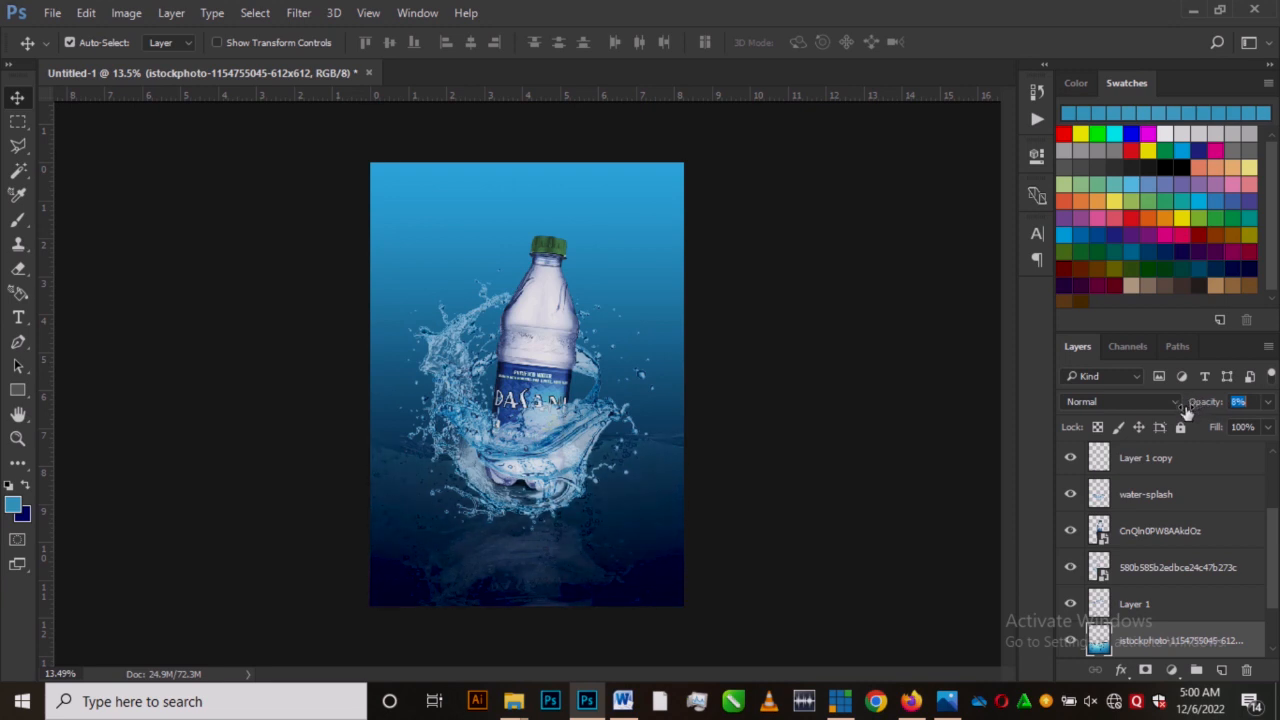
{"action": "scroll", "coordinate": [623, 521], "scroll_direction": "up", "scroll_amount": 2}
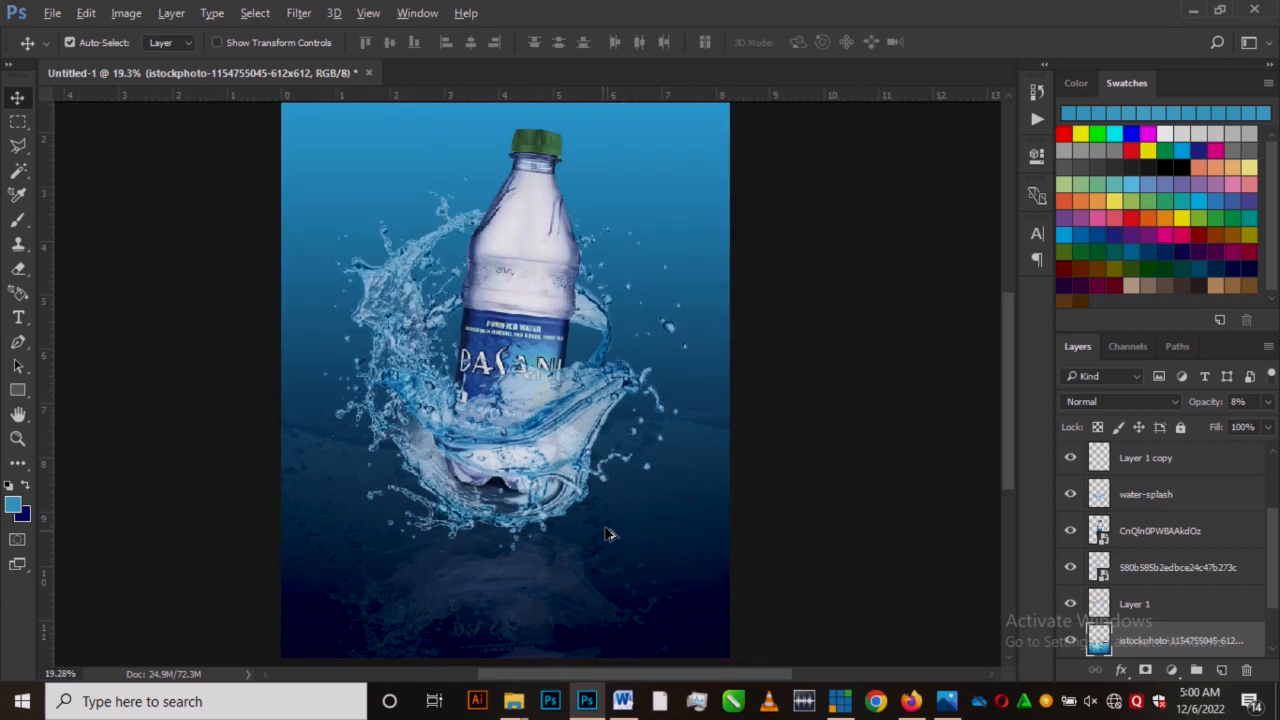
{"action": "scroll", "coordinate": [606, 530], "scroll_direction": "down", "scroll_amount": 3}
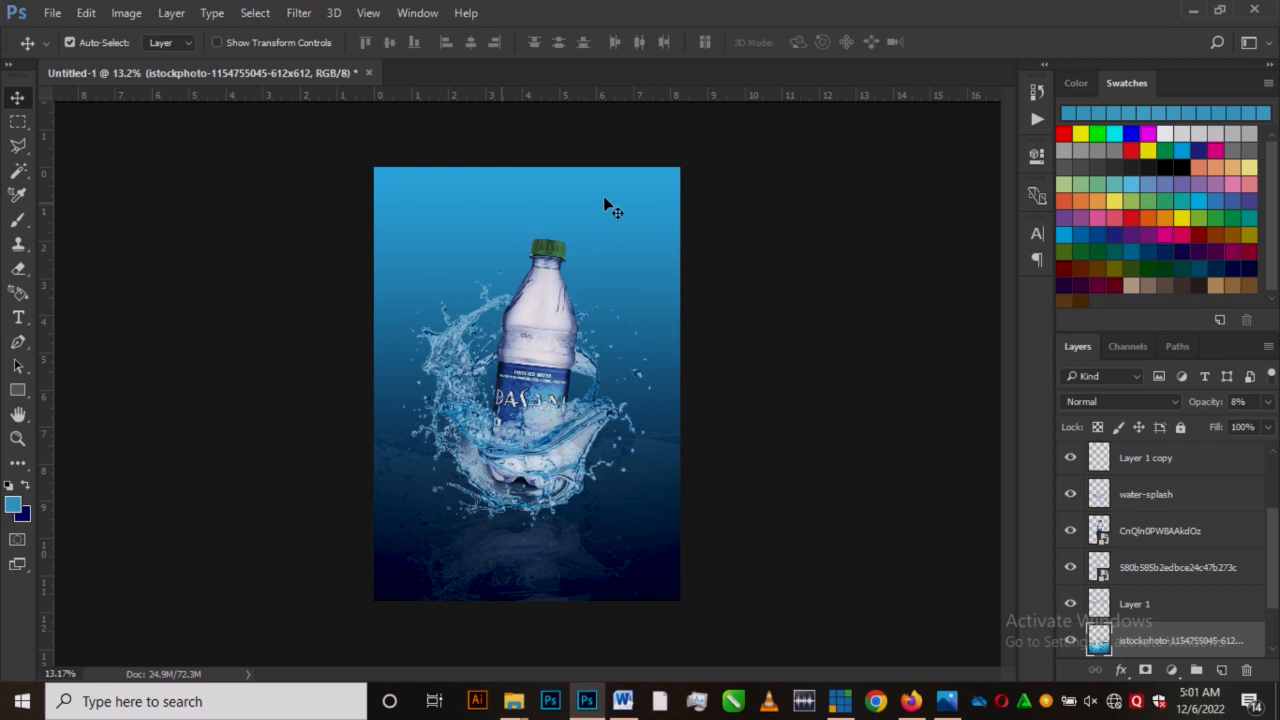
Step: Add the text DANSANI in white Arial below the bottle and scale it up to 381.32%
{"action": "left_click", "coordinate": [19, 317]}
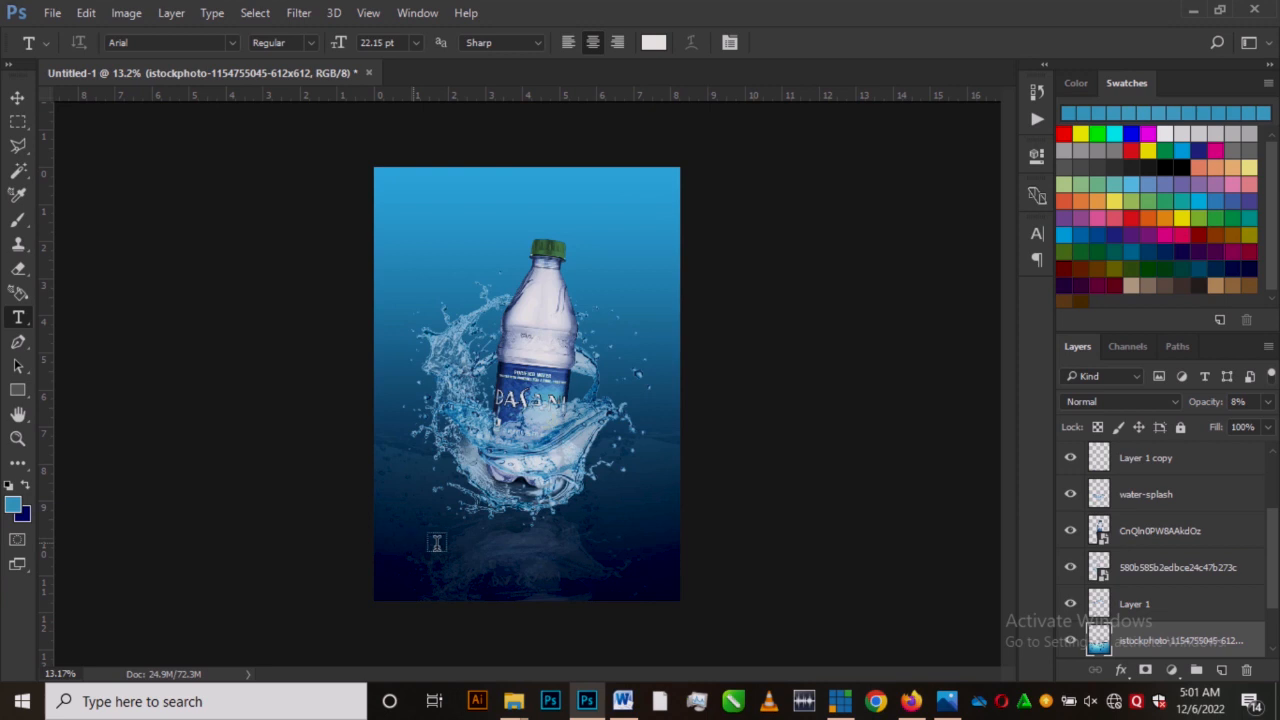
{"action": "left_click", "coordinate": [412, 543]}
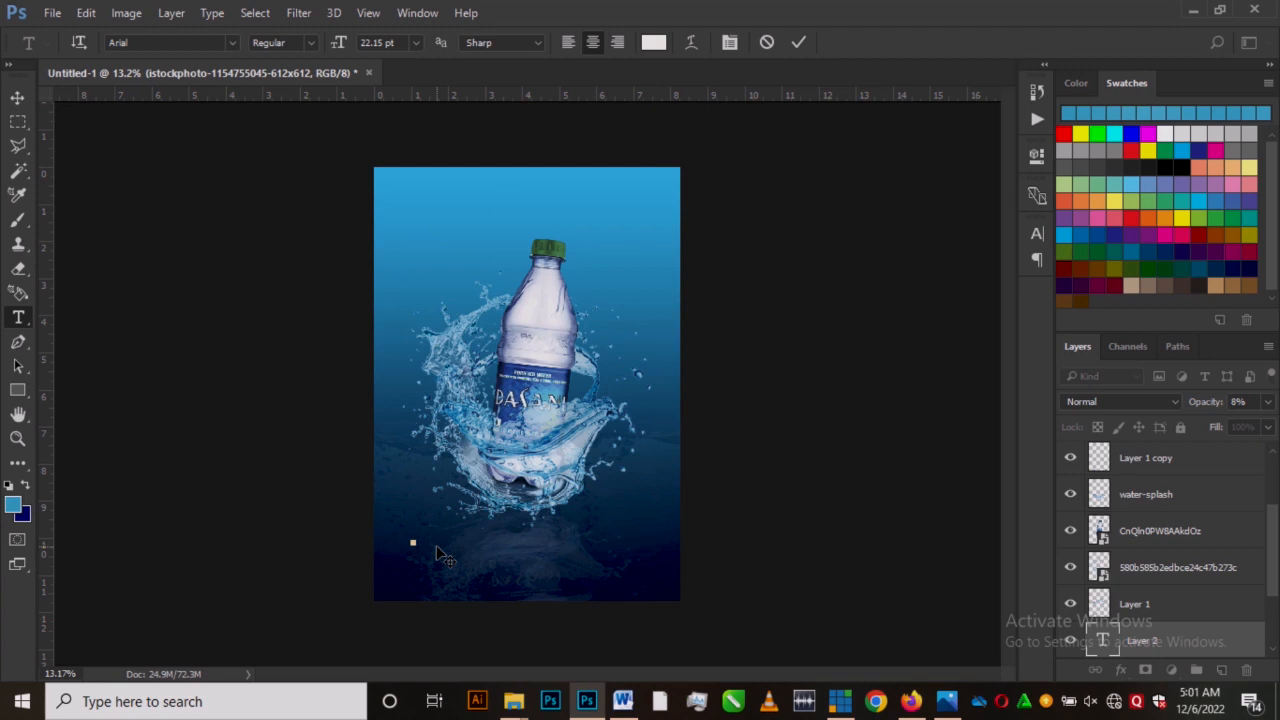
{"action": "type", "text": "DANSANI"}
{"action": "left_click", "coordinate": [17, 97]}
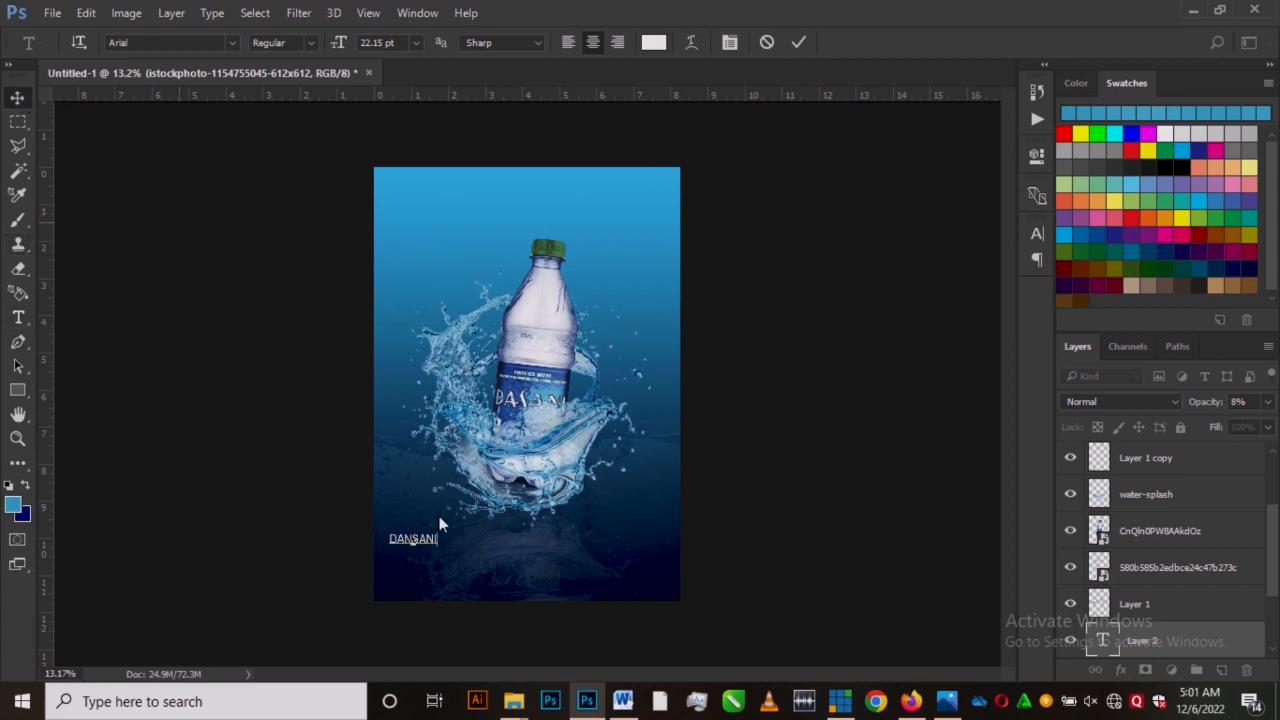
{"action": "key", "text": "ctrl+t"}
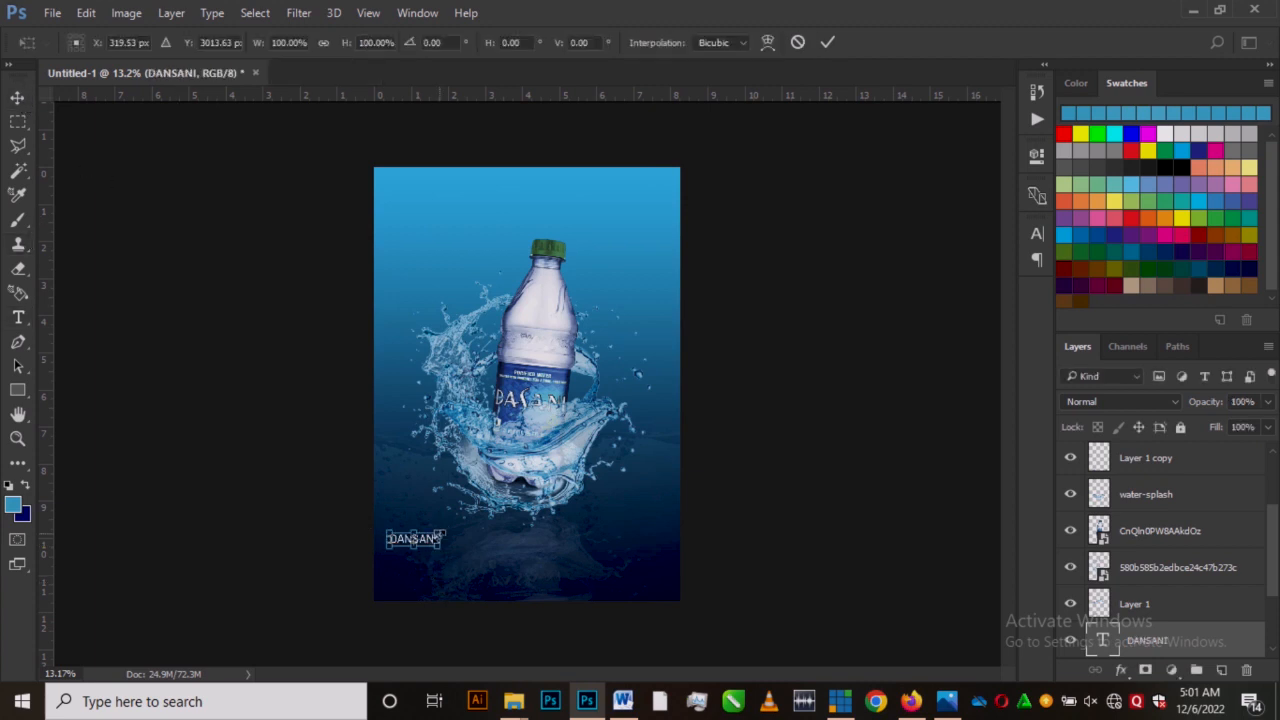
{"action": "left_click_drag", "start_coordinate": [443, 547], "coordinate": [572, 534]}
{"action": "key", "text": "Return"}
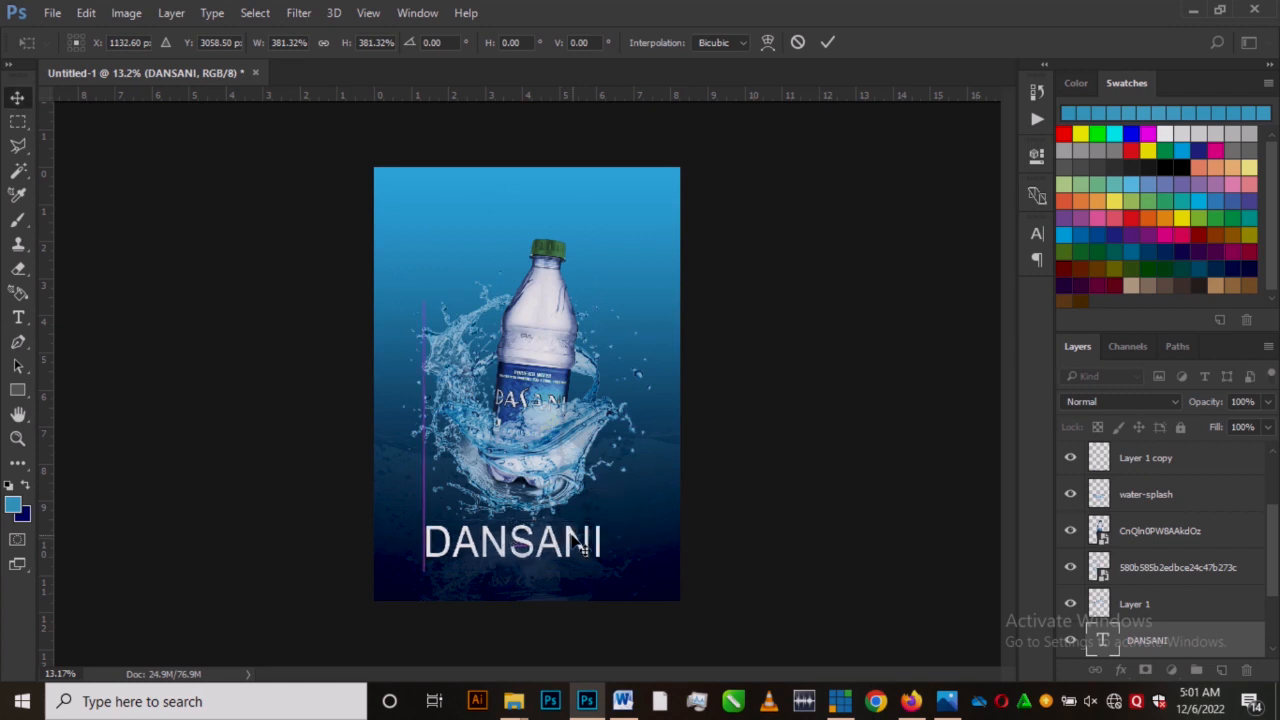
Step: Bring the DANSANI text layer to the top of the layer stack and nudge the text slightly to the right and up
{"action": "left_click_drag", "start_coordinate": [577, 536], "coordinate": [547, 547]}
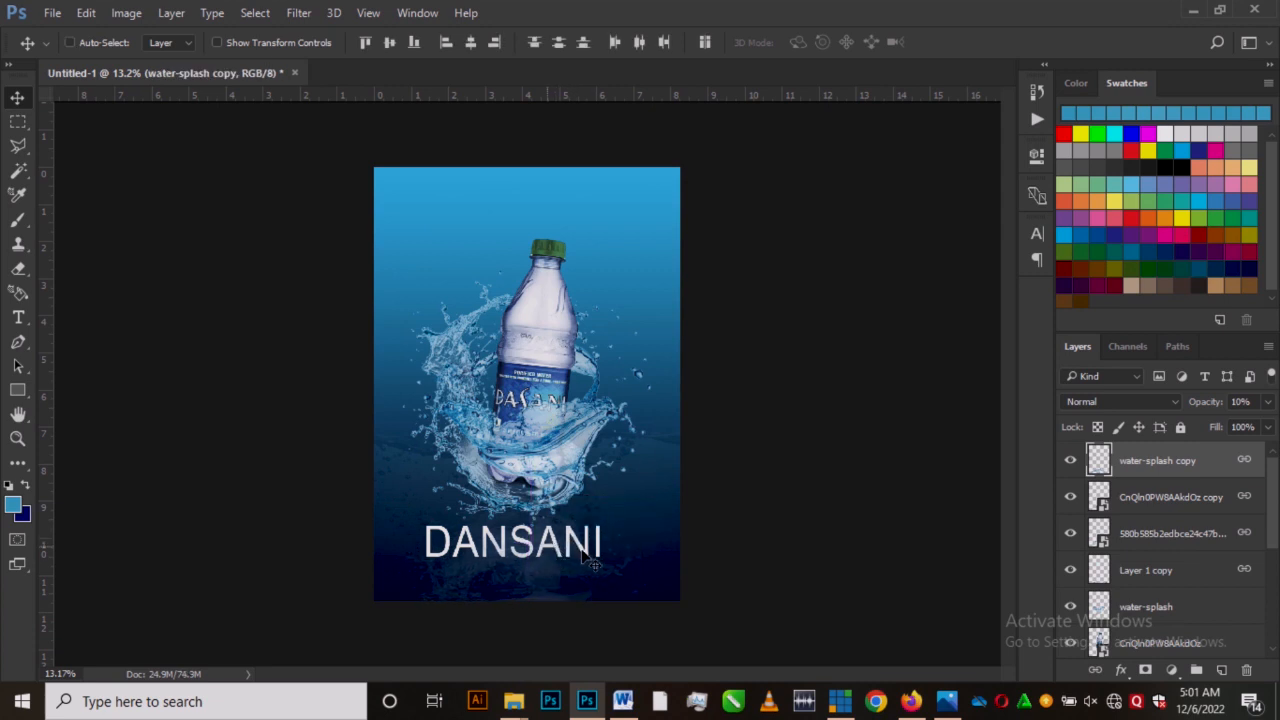
{"action": "scroll", "coordinate": [1178, 597], "scroll_direction": "down", "scroll_amount": 1}
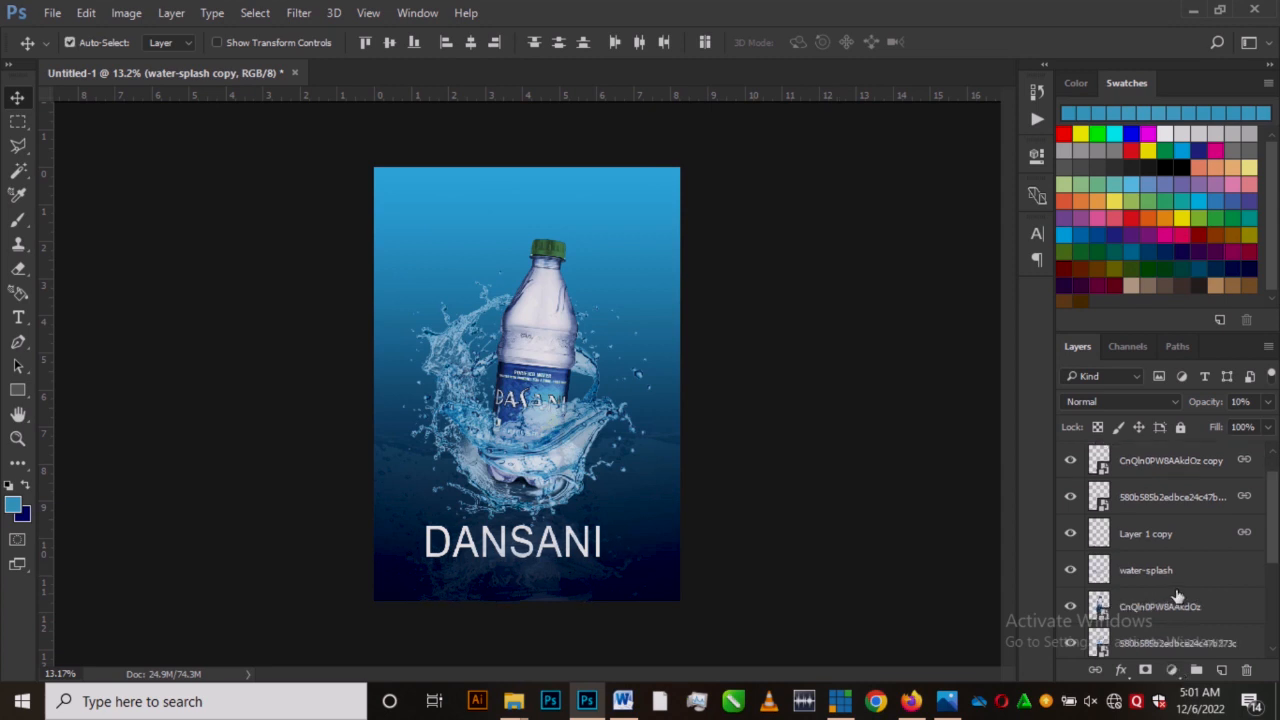
{"action": "scroll", "coordinate": [1178, 597], "scroll_direction": "down", "scroll_amount": 5}
{"action": "left_click_drag", "start_coordinate": [1165, 538], "coordinate": [1158, 452]}
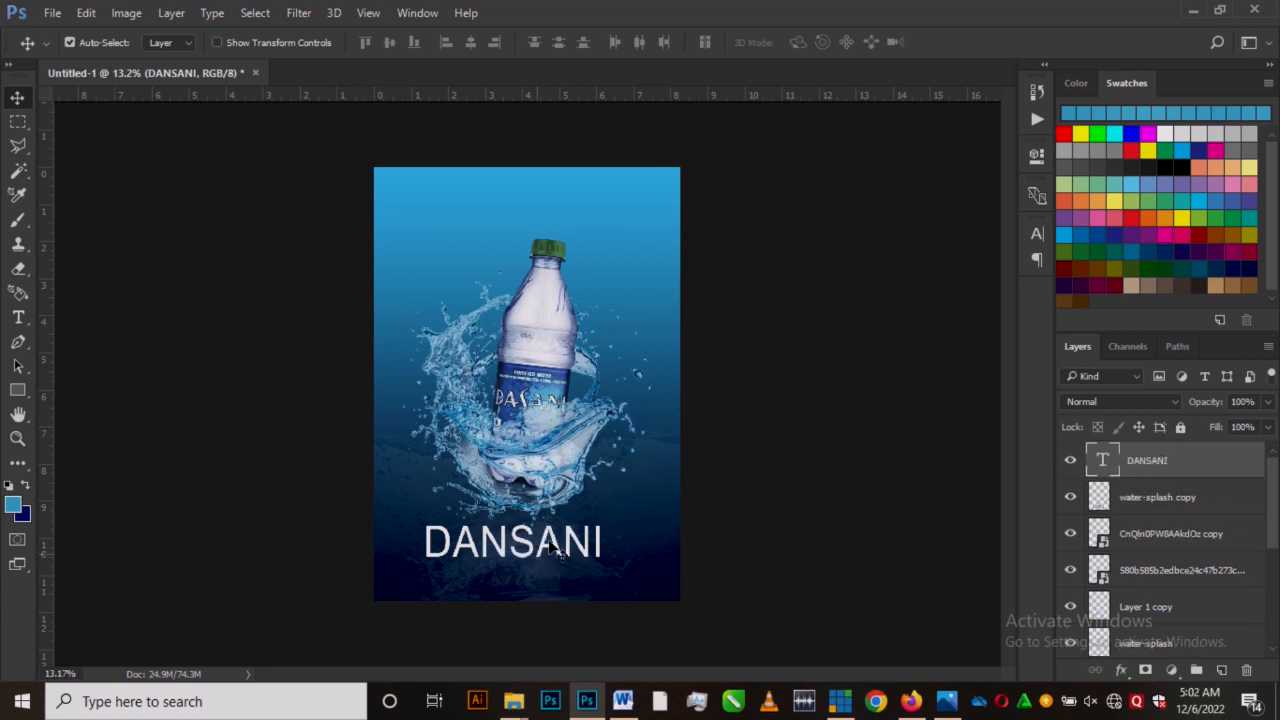
{"action": "mouse_move", "coordinate": [545, 547]}
{"action": "left_mouse_down"}
{"action": "mouse_move", "coordinate": [560, 538]}
{"action": "mouse_move", "coordinate": [579, 586]}
{"action": "mouse_move", "coordinate": [558, 544]}
{"action": "left_mouse_up"}
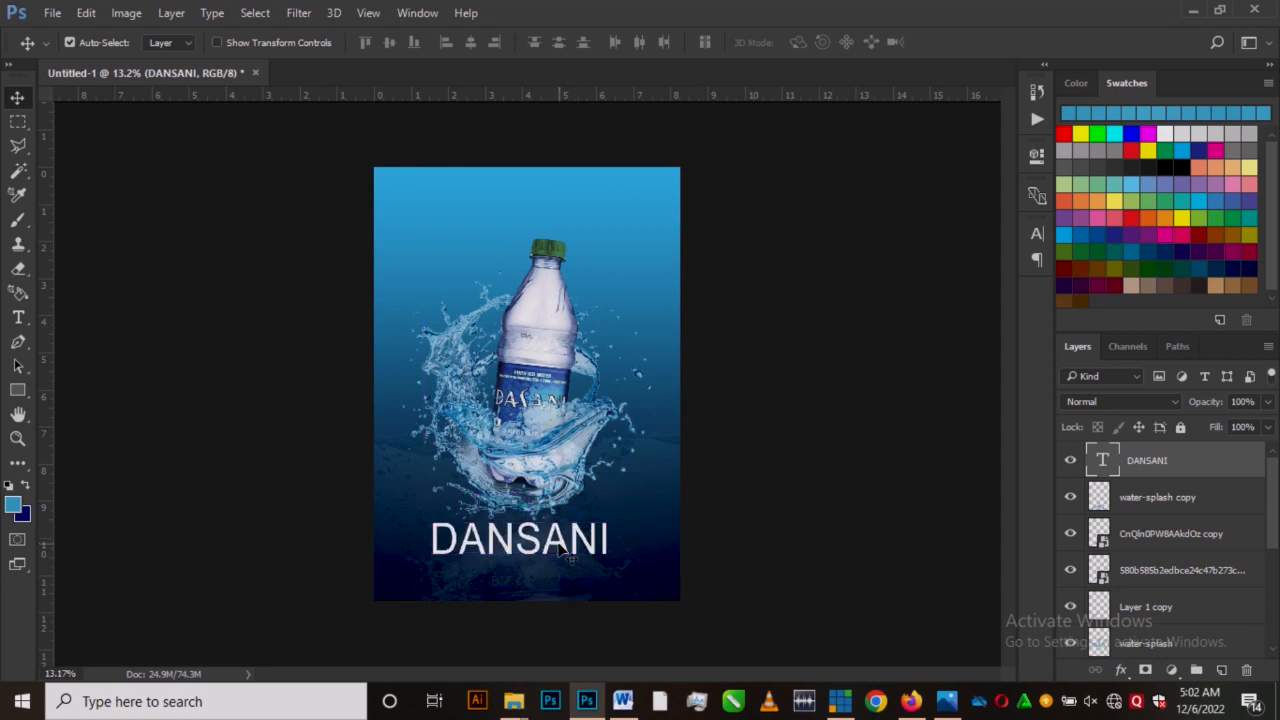
Step: Duplicate the DANSANI text directly beneath the original and replace the copy's wording with TABLE WAER
{"action": "key", "text": "ctrl"}
{"action": "left_click_drag", "start_coordinate": [537, 608], "coordinate": [537, 646]}
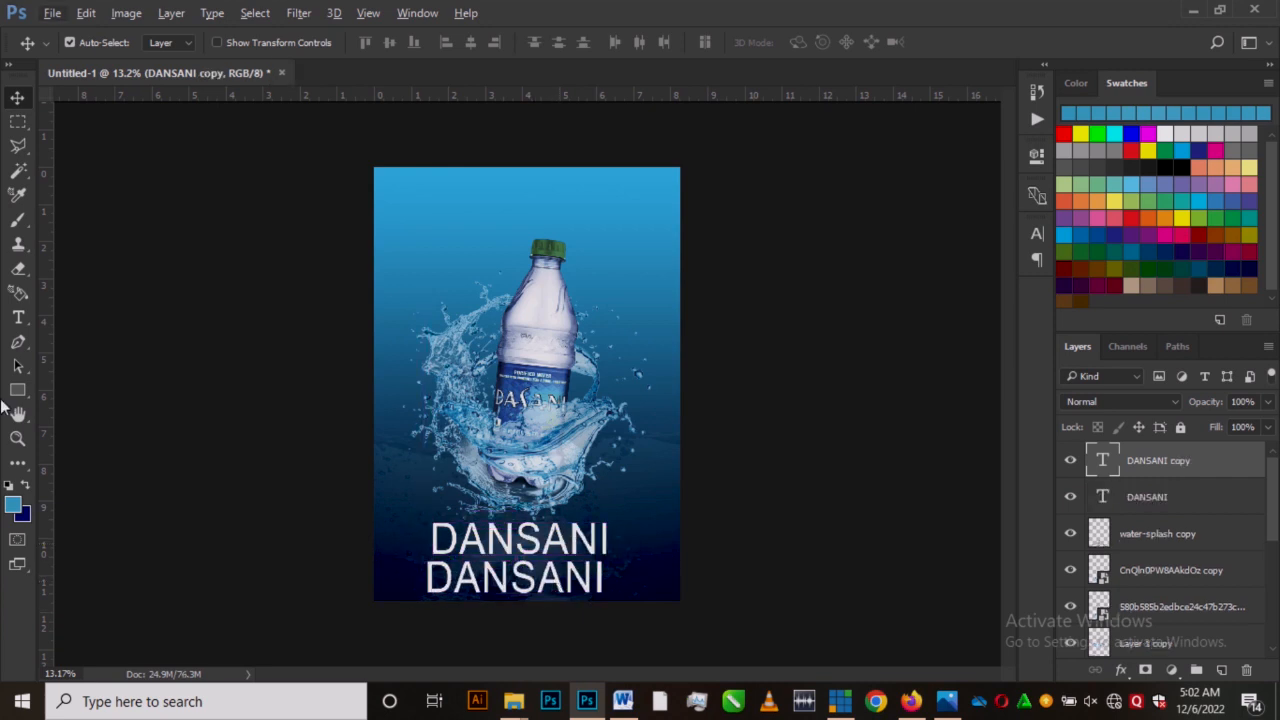
{"action": "left_click", "coordinate": [18, 317]}
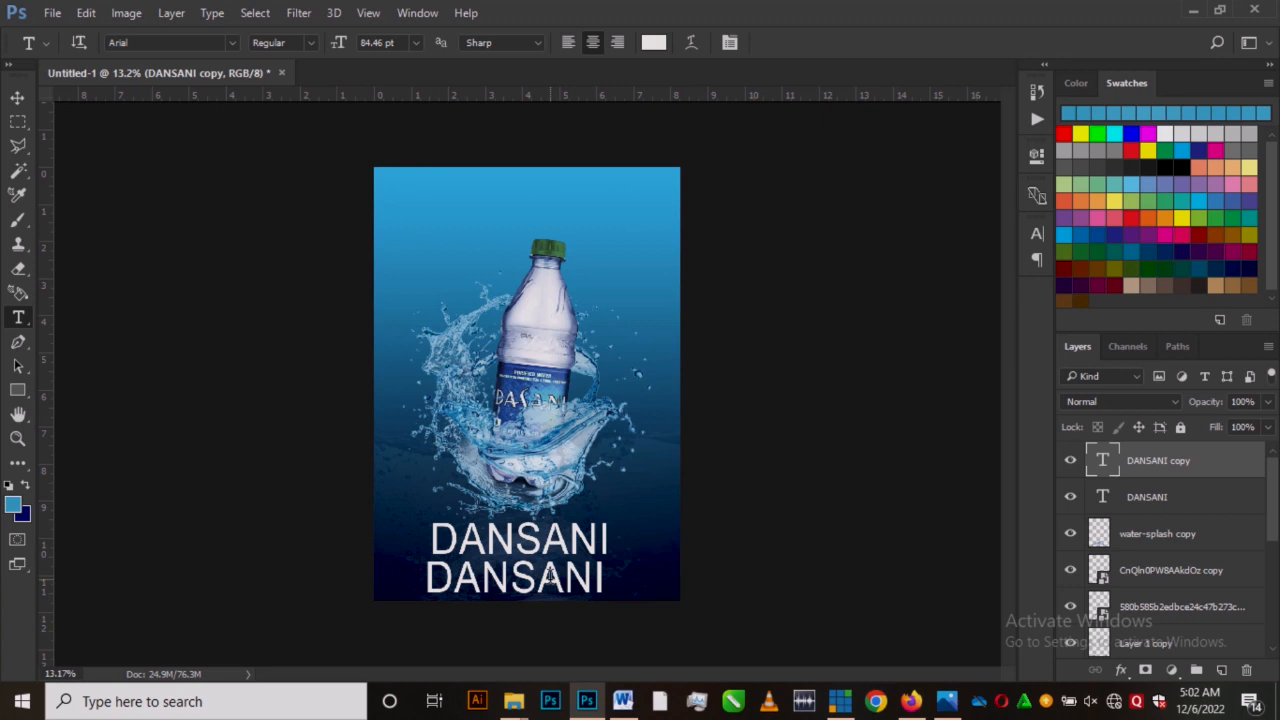
{"action": "left_click", "coordinate": [549, 573]}
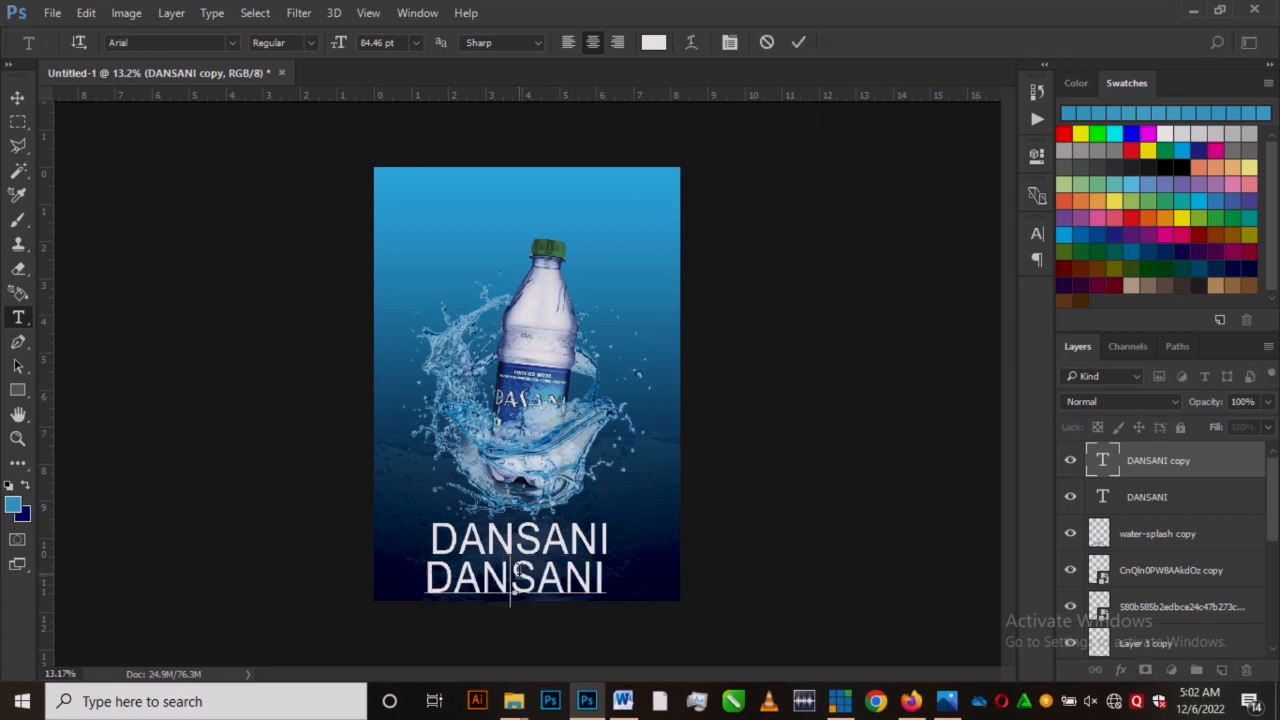
{"action": "type", "text": "TABLE"}
{"action": "key", "text": "ctrl+a"}
{"action": "type", "text": "TABLE "}
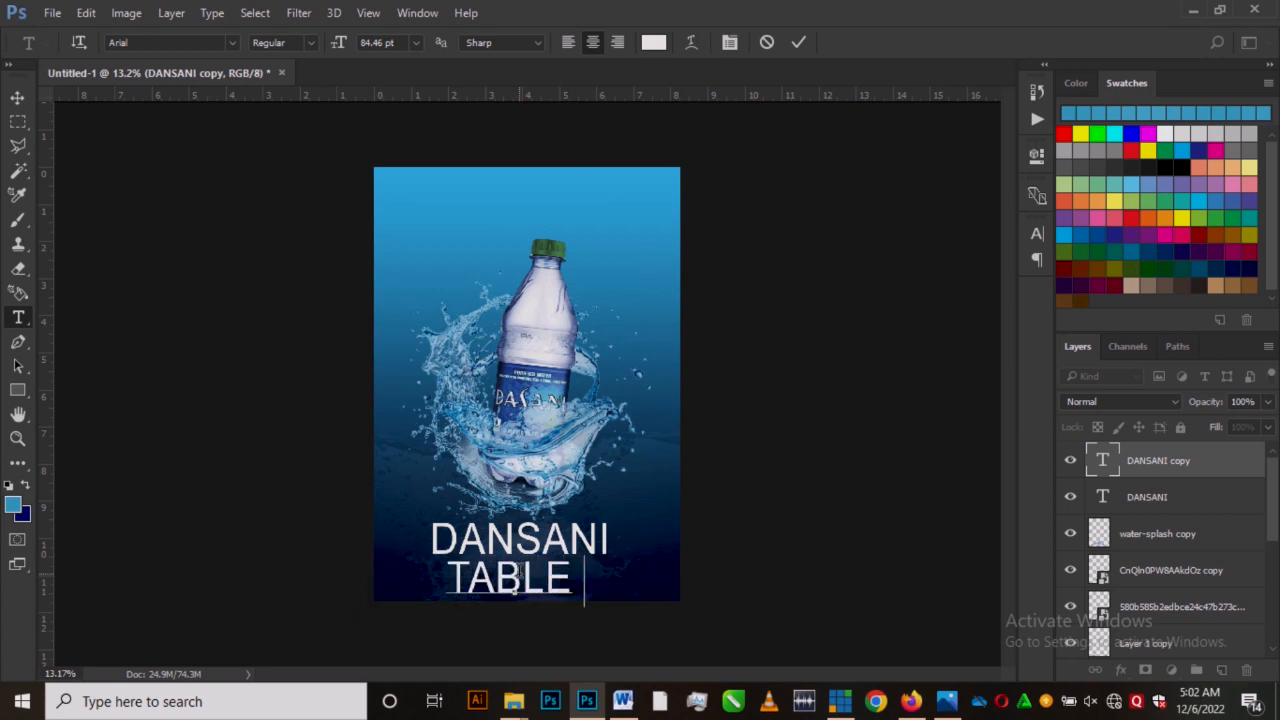
{"action": "type", "text": "WAT"}
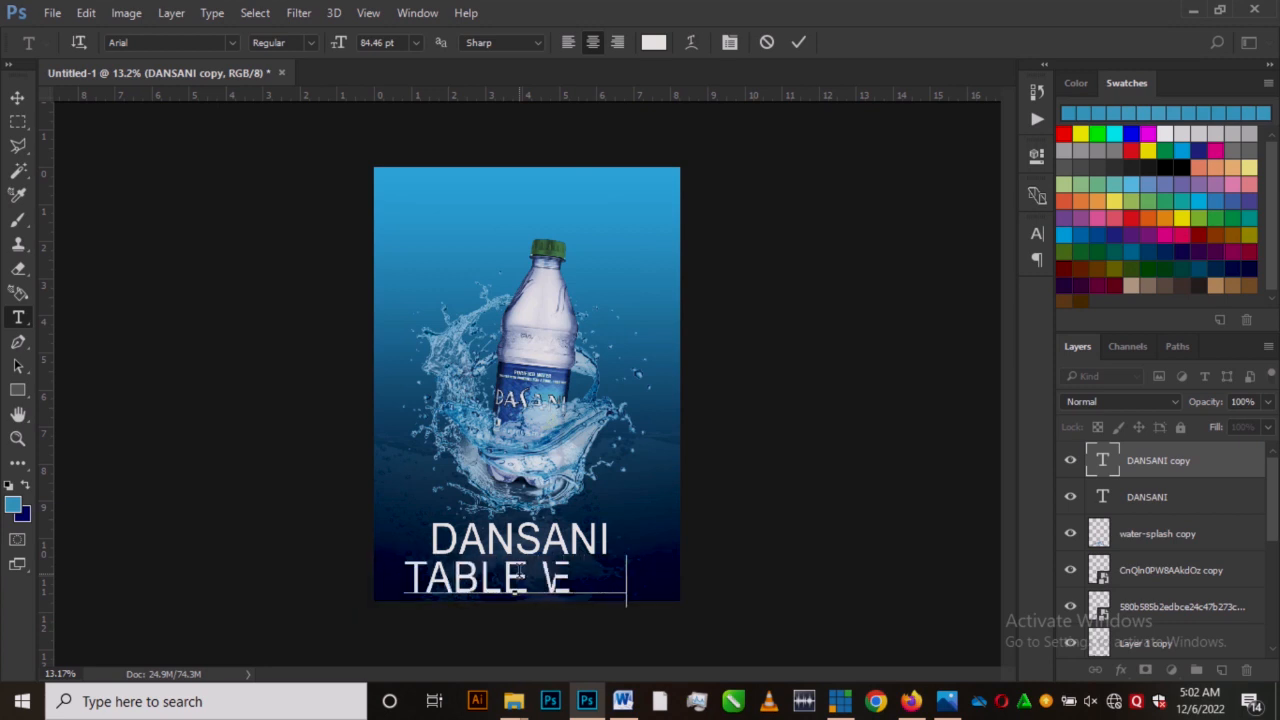
{"action": "key", "text": "BackSpace"}
{"action": "type", "text": "ER"}
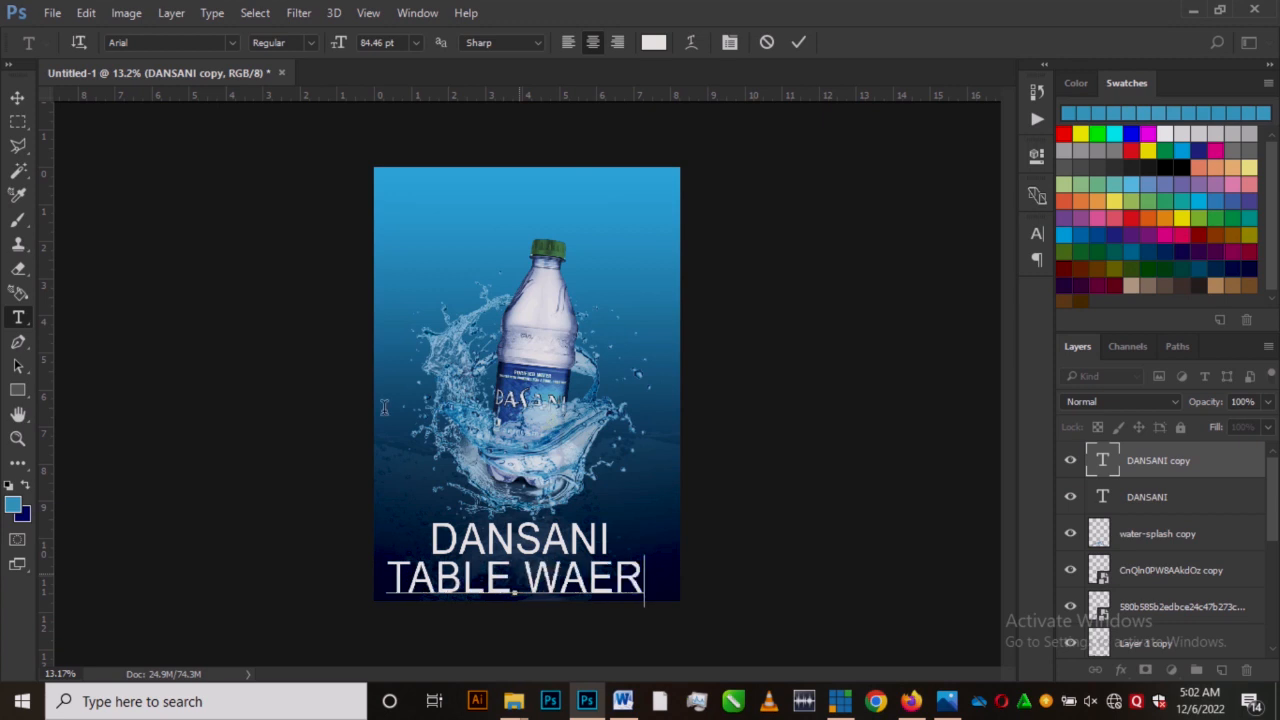
Step: Scale the TABLE WAER text down to 51.45 pt so it is narrower than DANSANI above it
{"action": "key", "text": "ctrl+Return"}
{"action": "key", "text": "ctrl+t"}
{"action": "left_click_drag", "start_coordinate": [641, 553], "coordinate": [594, 564]}
{"action": "key", "text": "Return"}
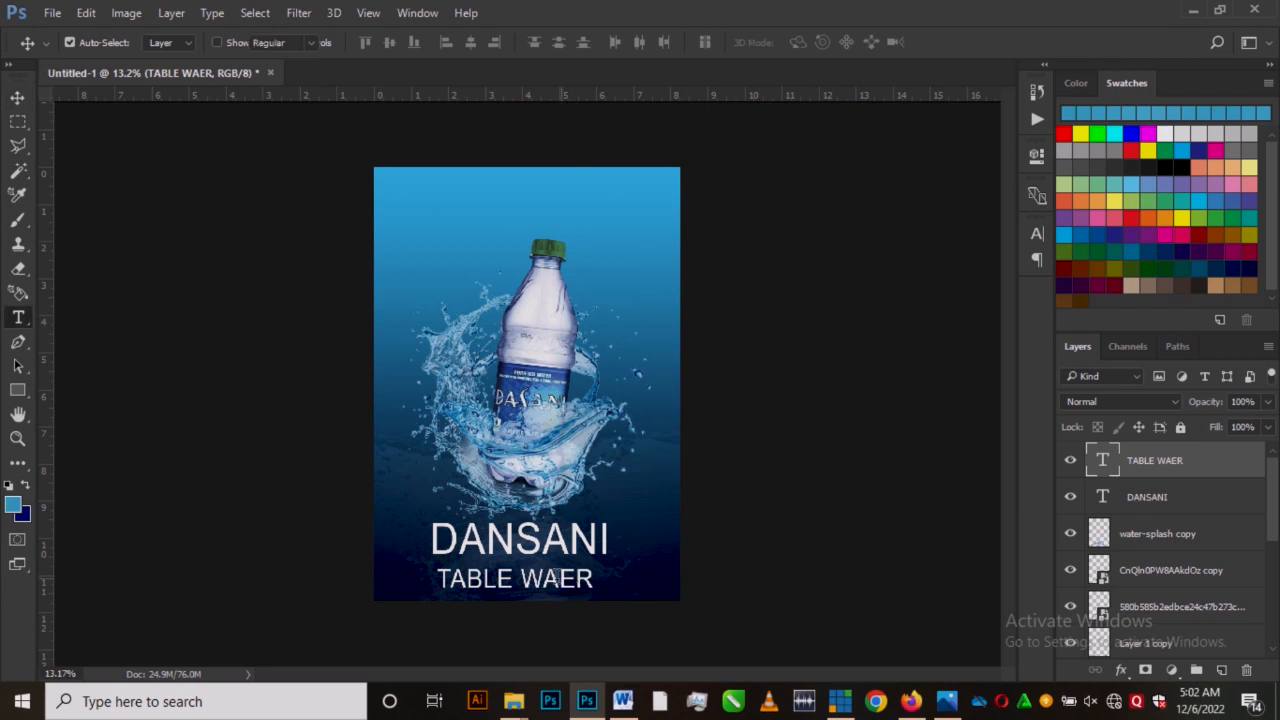
Step: Correct the misspelled line below DANSANI so that it reads TABLE WATER
{"action": "double_click", "coordinate": [559, 581]}
{"action": "type", "text": "T"}
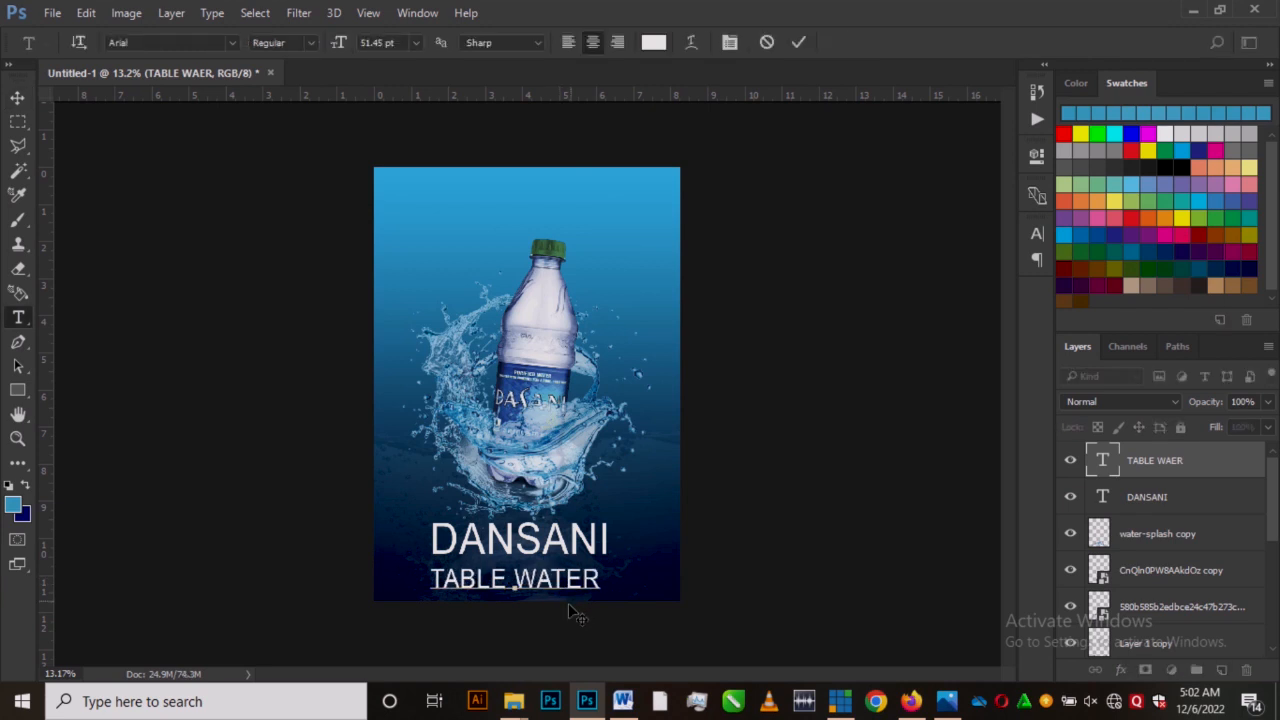
{"action": "left_click", "coordinate": [17, 99]}
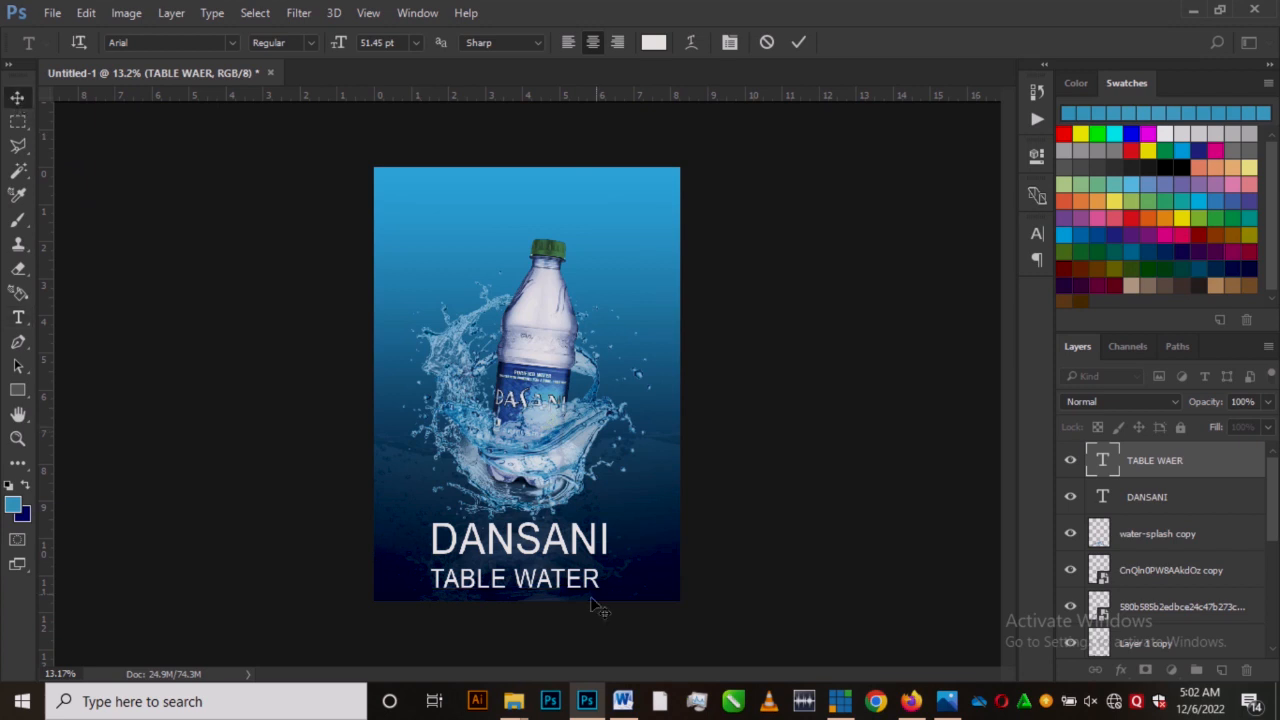
Step: Scale the TABLE WATER text to 66.77% and move it up so it sits centred close beneath DANSANI
{"action": "key", "text": "ctrl+t"}
{"action": "left_click_drag", "start_coordinate": [604, 564], "coordinate": [570, 566]}
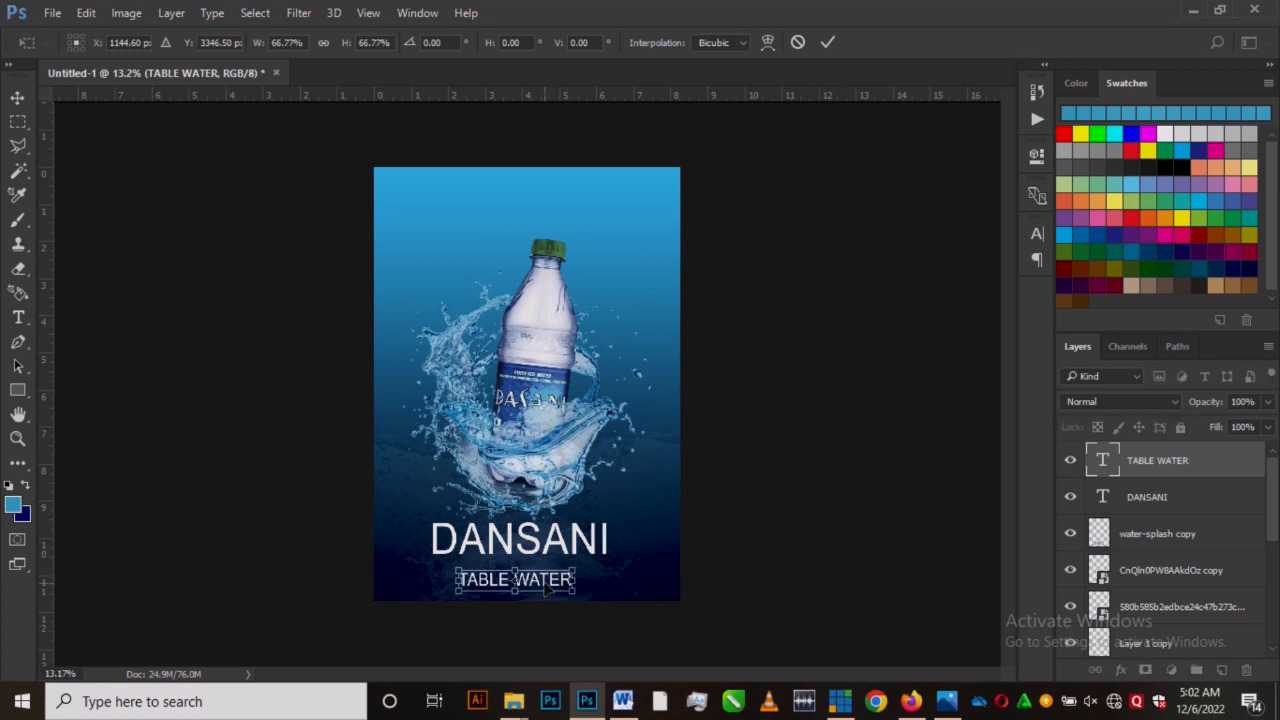
{"action": "key", "text": "Return"}
{"action": "left_click_drag", "start_coordinate": [544, 584], "coordinate": [540, 572]}
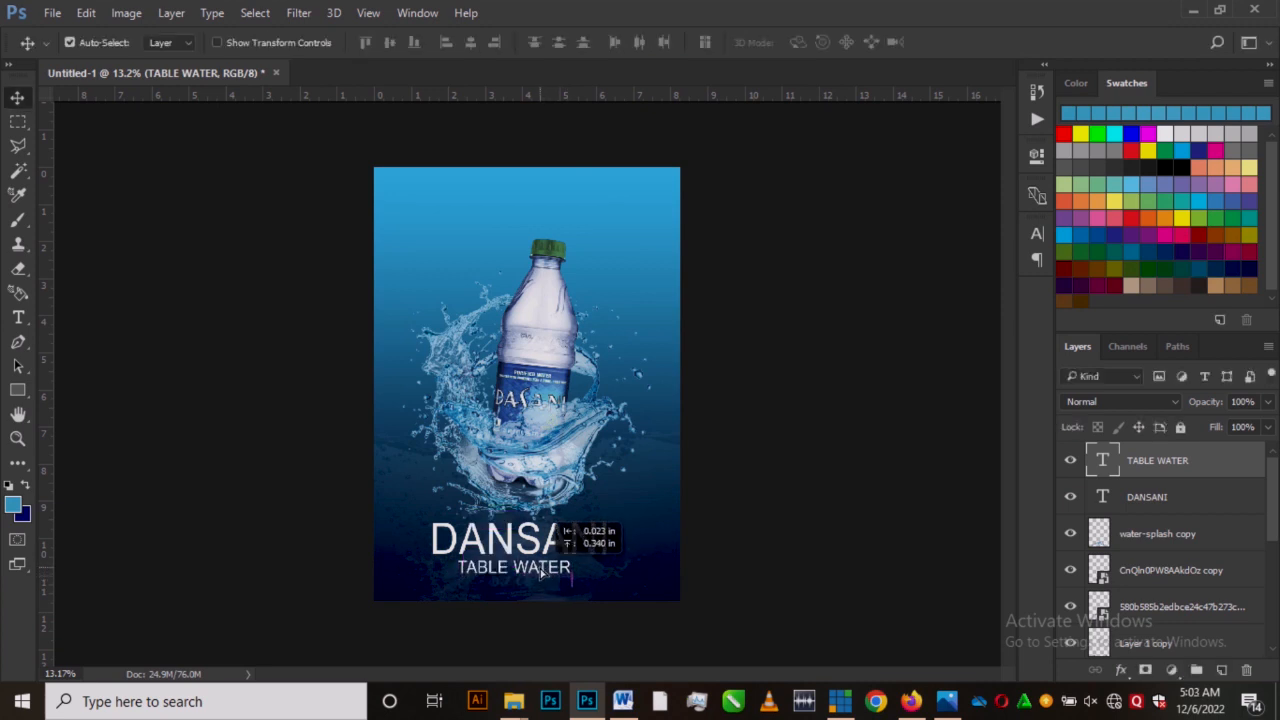
{"action": "key", "text": "shift+Right"}
{"action": "key", "text": "shift+Right"}
{"action": "key", "text": "shift+Right"}
{"action": "key", "text": "shift+Left"}
{"action": "key", "text": "shift+Left"}
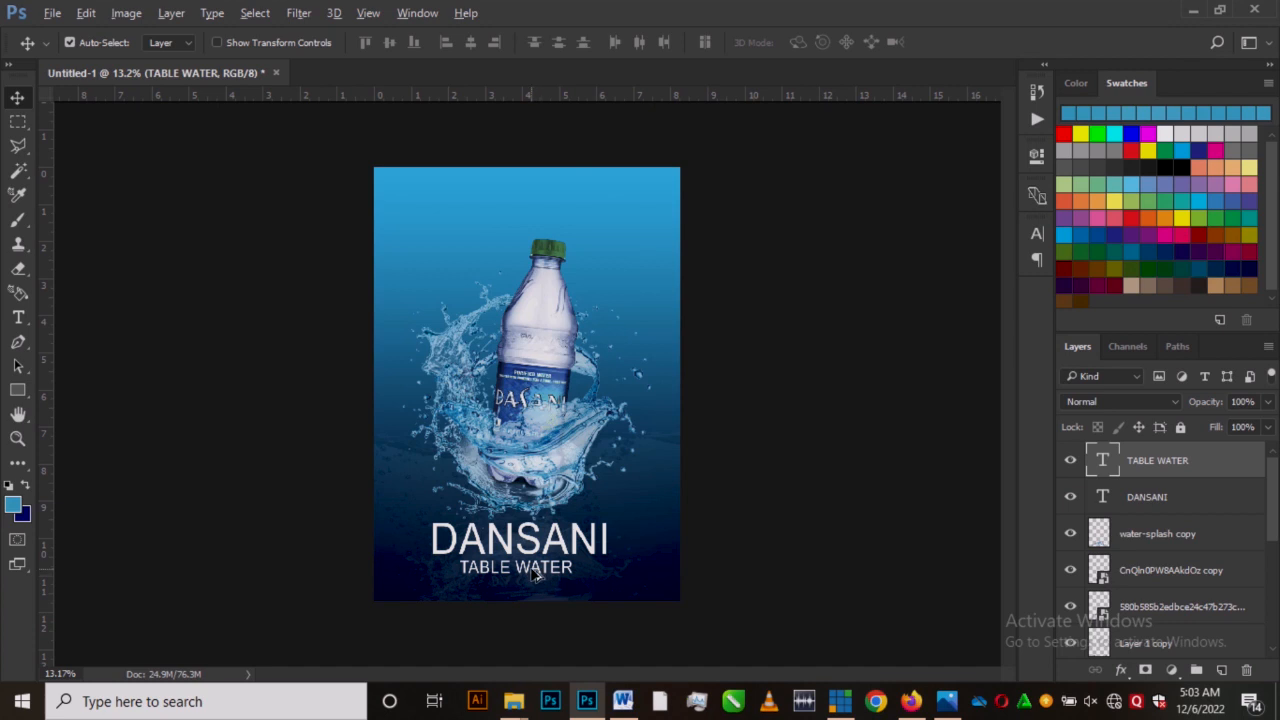
Step: Duplicate the TABLE WATER text above the bottle cap and replace the copy's wording with "...so refreshing"
{"action": "left_click_drag", "start_coordinate": [534, 552], "coordinate": [536, 201]}
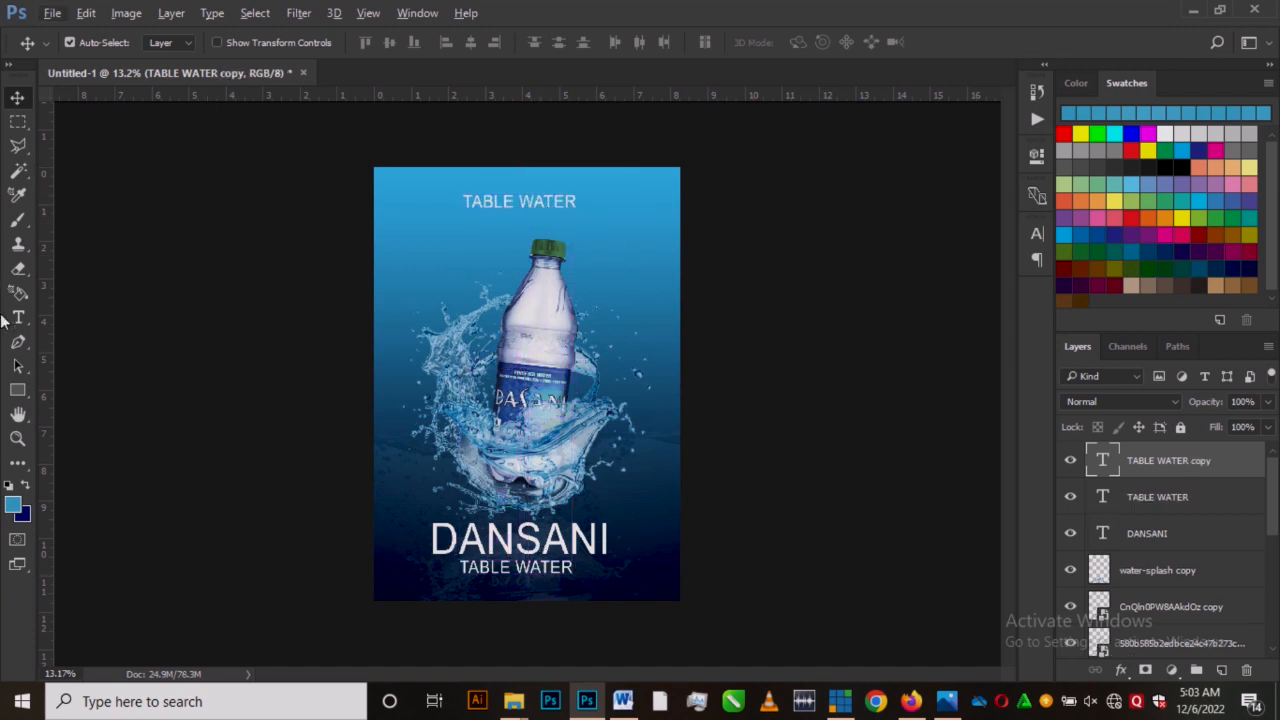
{"action": "left_click", "coordinate": [18, 317]}
{"action": "triple_click", "coordinate": [516, 192]}
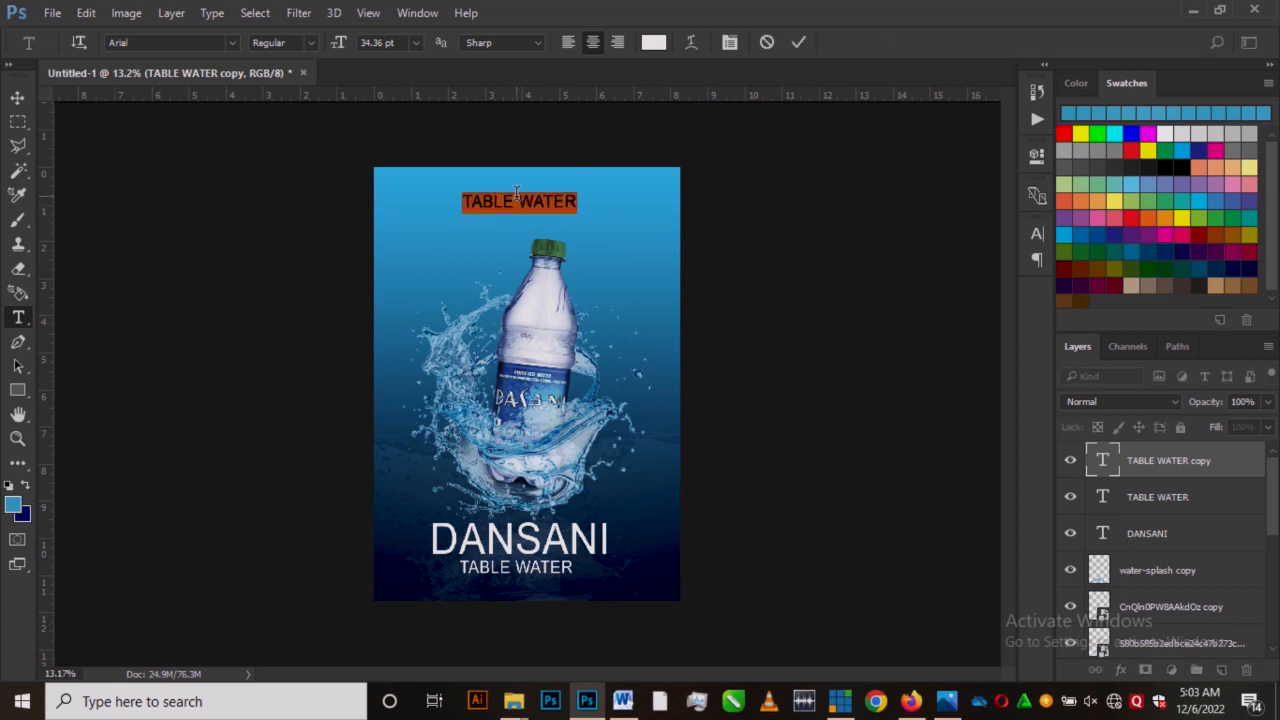
{"action": "key", "text": "BackSpace"}
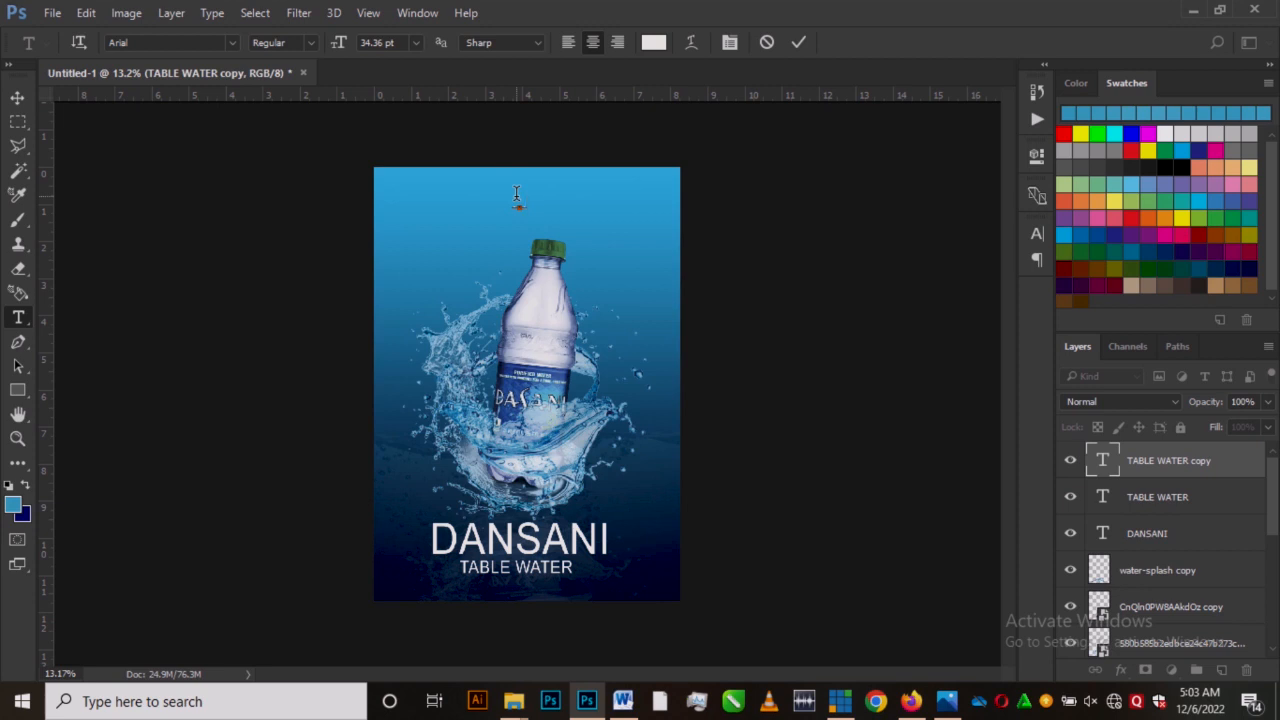
{"action": "type", "text": "50"}
{"action": "type", "text": " res"}
{"action": "type", "text": "hing"}
{"action": "type", "text": "e"}
{"action": "left_click", "coordinate": [521, 201]}
{"action": "type", "text": "fr"}
{"action": "left_click", "coordinate": [582, 202]}
{"action": "key", "text": "BackSpace"}
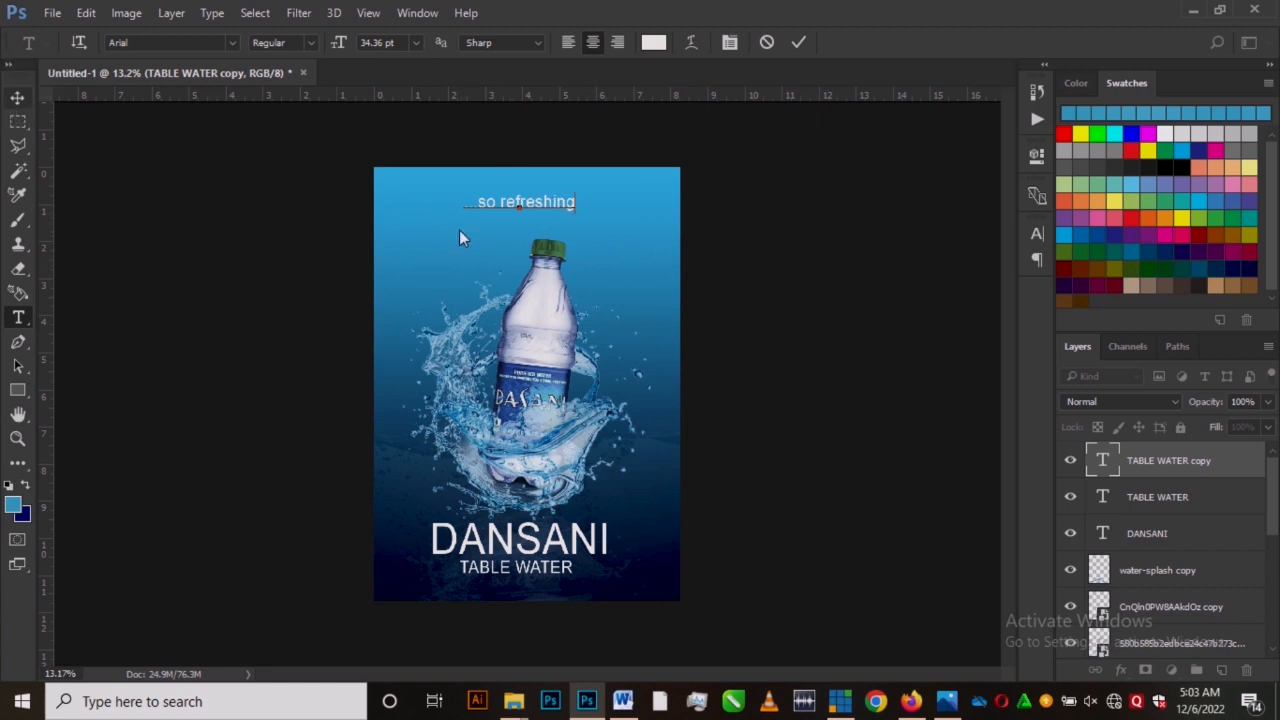
{"action": "key", "text": "ctrl+Return"}
Step: Enlarge the "...so refreshing" text proportionally to 45.49 pt and centre it above the bottle
{"action": "key", "text": "v"}
{"action": "mouse_move", "coordinate": [542, 211]}
{"action": "left_mouse_down"}
{"action": "mouse_move", "coordinate": [555, 215]}
{"action": "mouse_move", "coordinate": [538, 212]}
{"action": "left_mouse_up"}
{"action": "key", "text": "ctrl+t"}
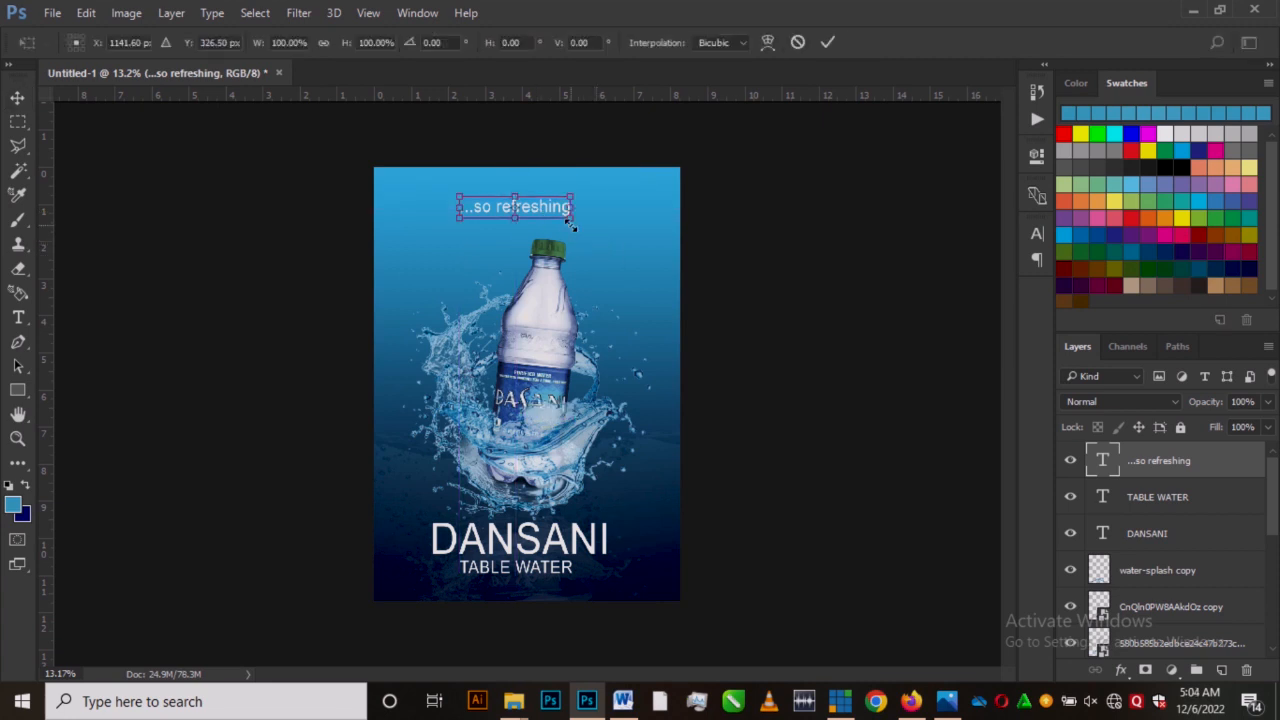
{"action": "left_click_drag", "start_coordinate": [571, 216], "coordinate": [607, 223]}
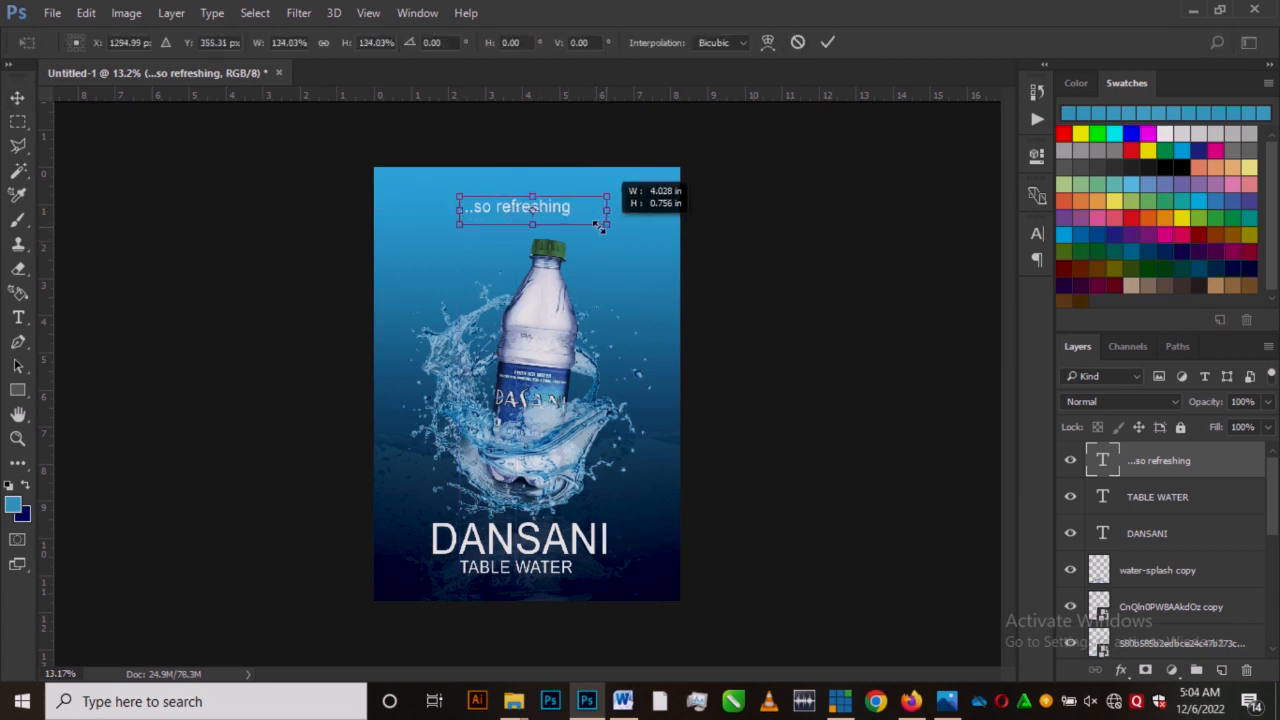
{"action": "key", "text": "Return"}
{"action": "left_click_drag", "start_coordinate": [580, 209], "coordinate": [561, 213]}
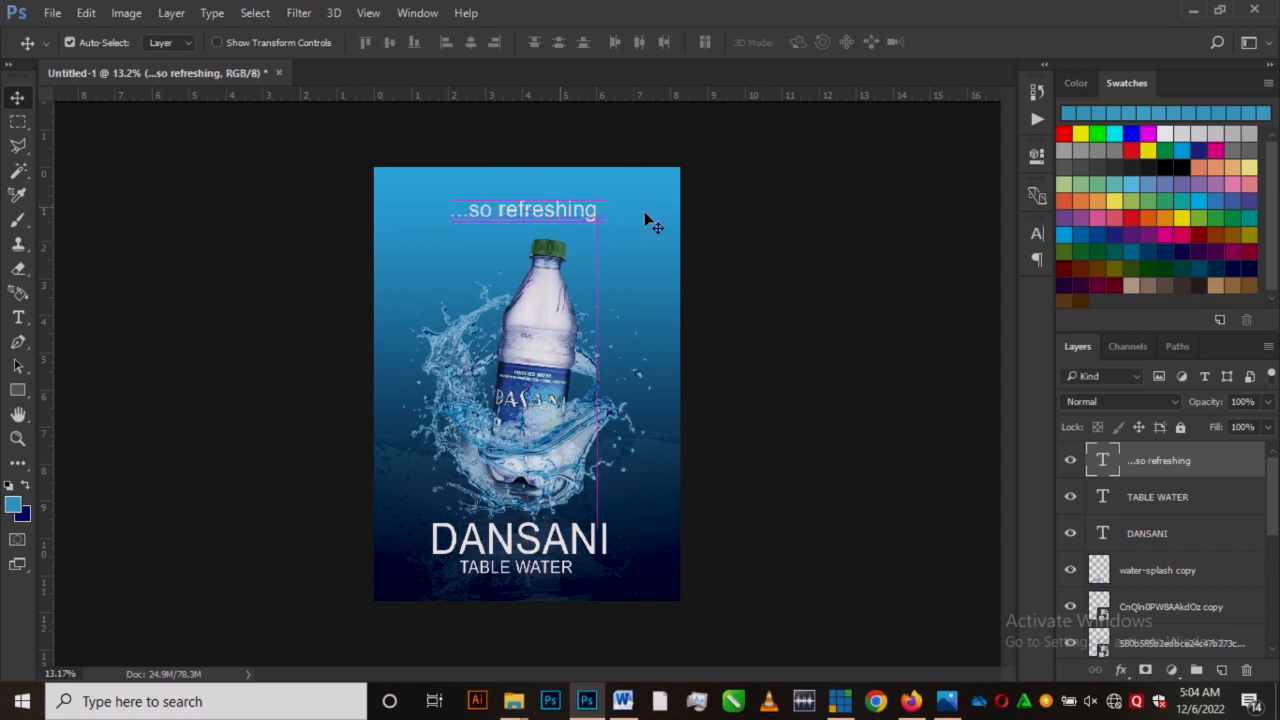
Step: Change the font of the "...so refreshing" text to Brandon Smith Stamp
{"action": "left_click", "coordinate": [1034, 236]}
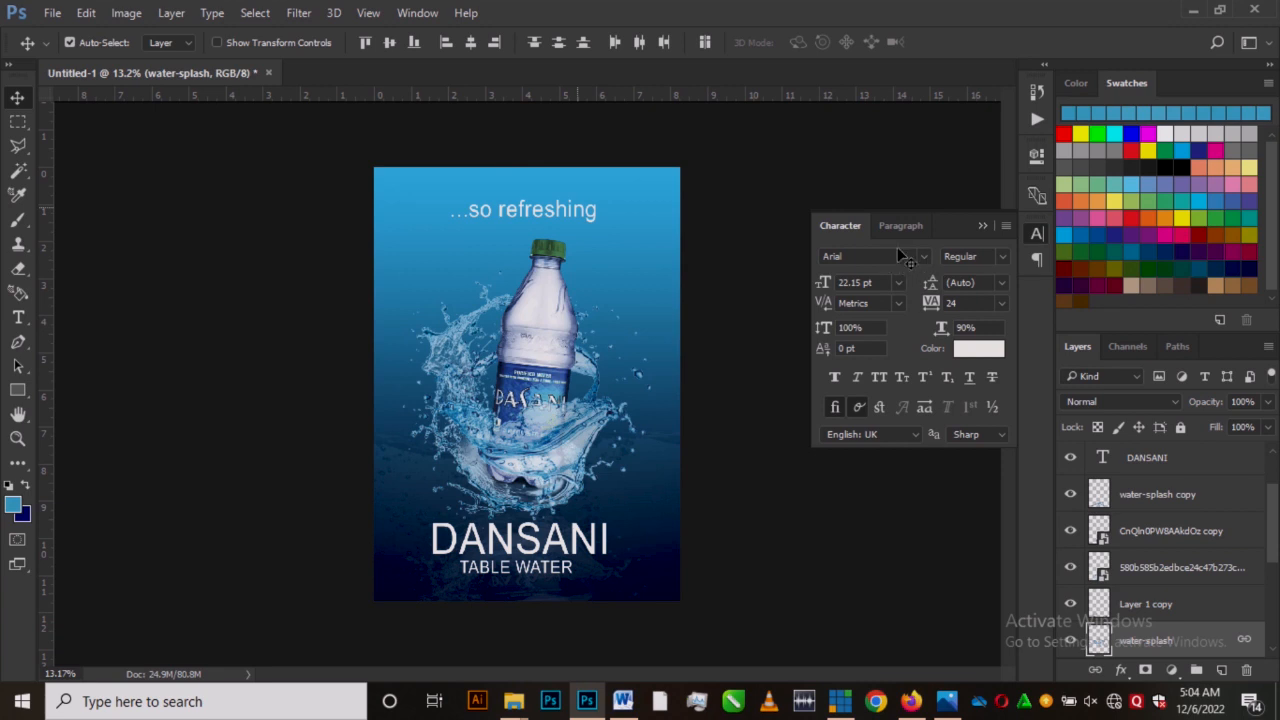
{"action": "left_click", "coordinate": [905, 257]}
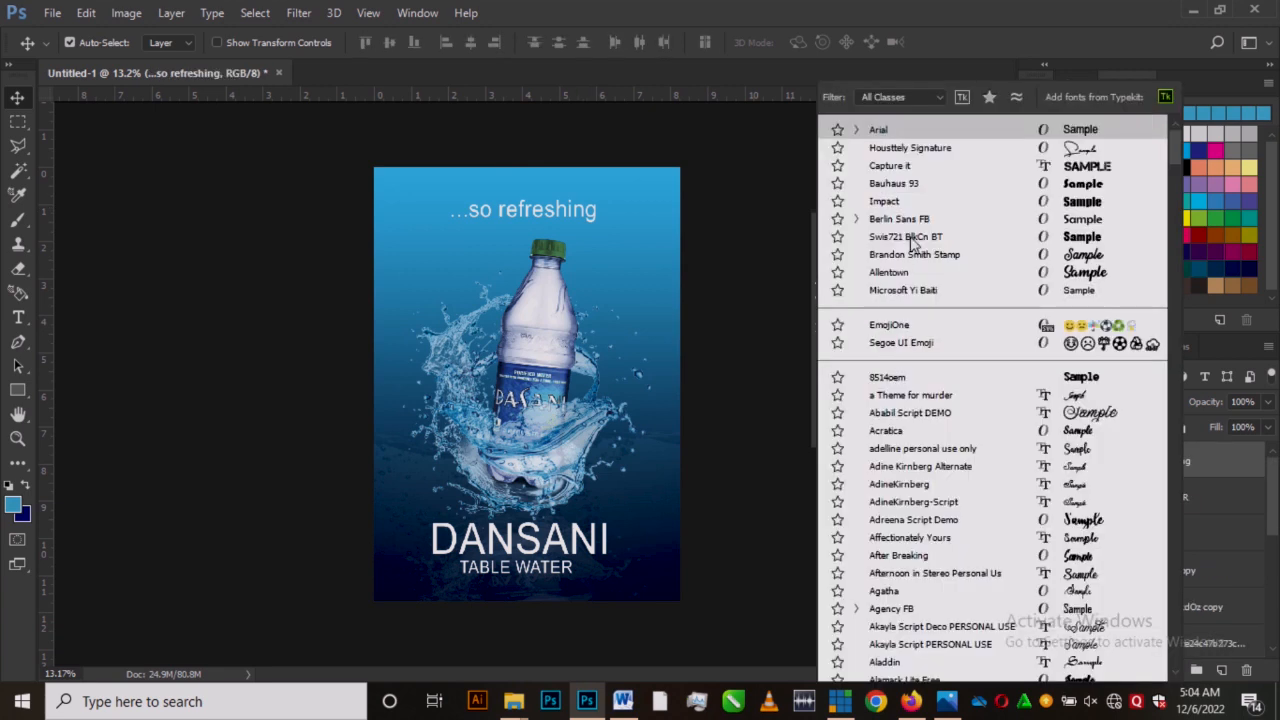
{"action": "key", "text": "Escape"}
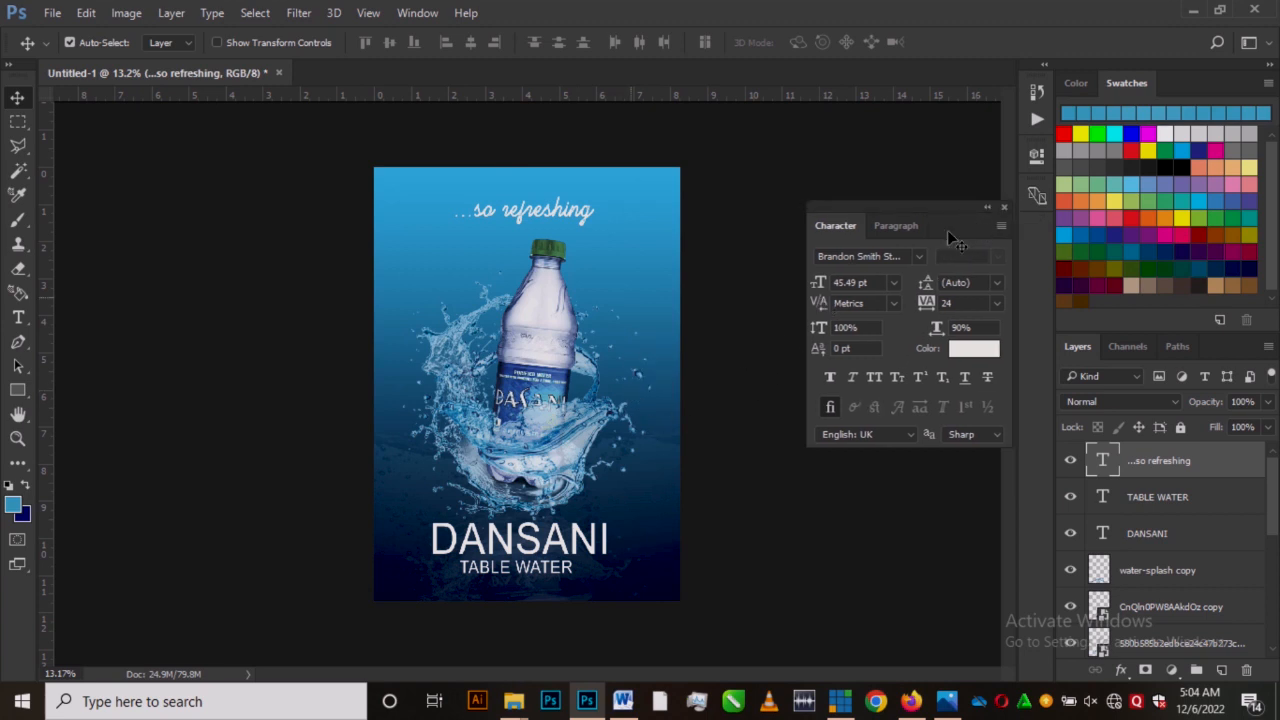
{"action": "left_click", "coordinate": [890, 225]}
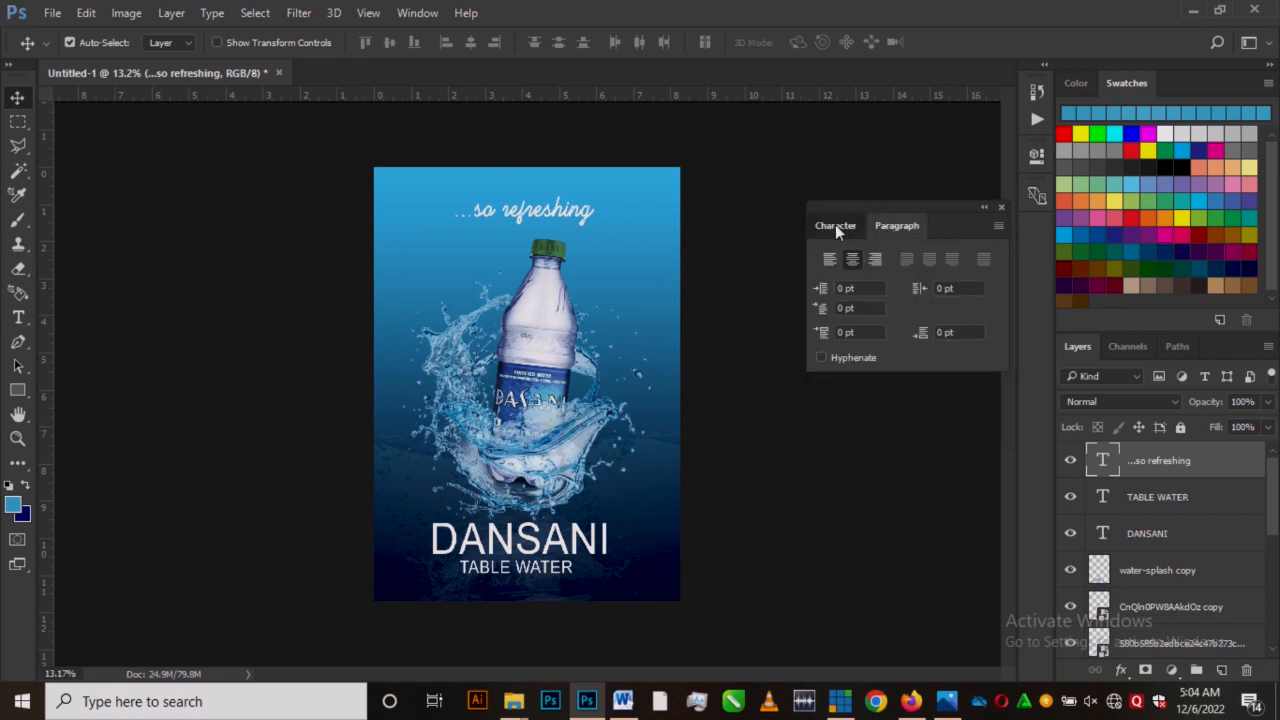
{"action": "left_click", "coordinate": [835, 225]}
{"action": "left_click", "coordinate": [559, 222]}
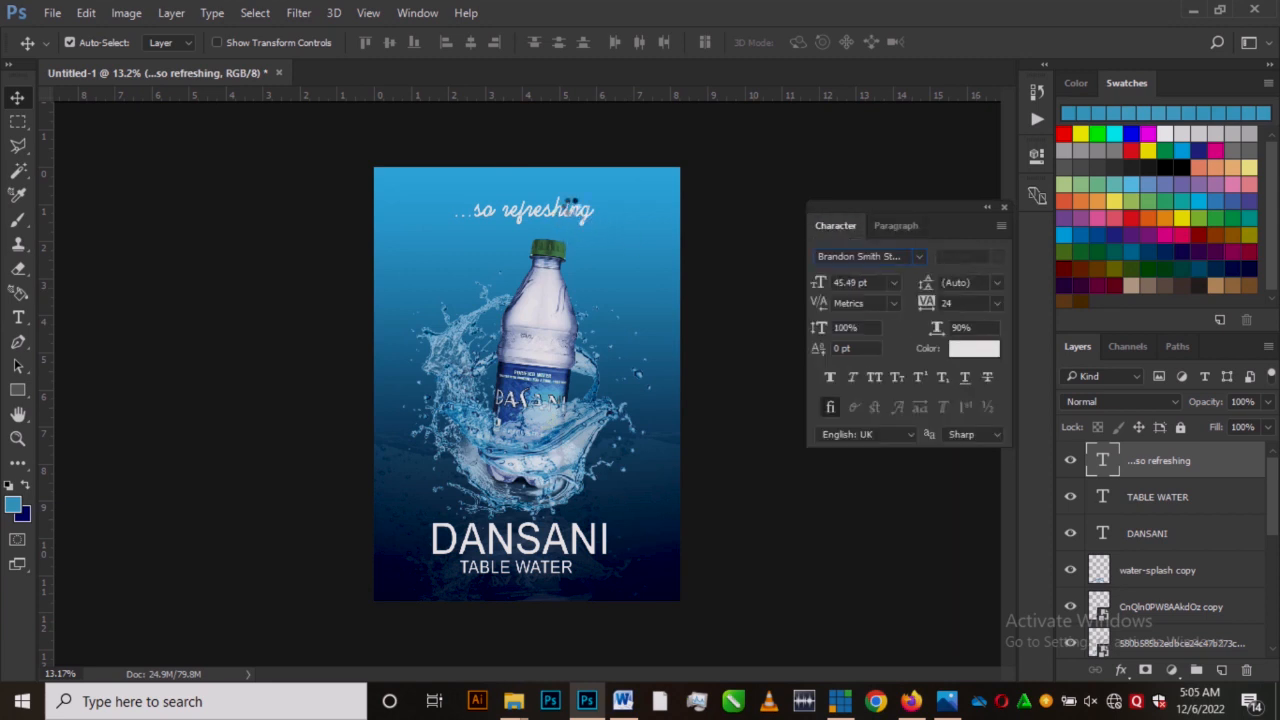
Step: Reposition the "...so refreshing" tagline to the upper right of the poster, above the bottle cap
{"action": "left_click_drag", "start_coordinate": [568, 212], "coordinate": [558, 213]}
{"action": "left_click_drag", "start_coordinate": [534, 212], "coordinate": [539, 213]}
{"action": "left_click_drag", "start_coordinate": [535, 213], "coordinate": [537, 203]}
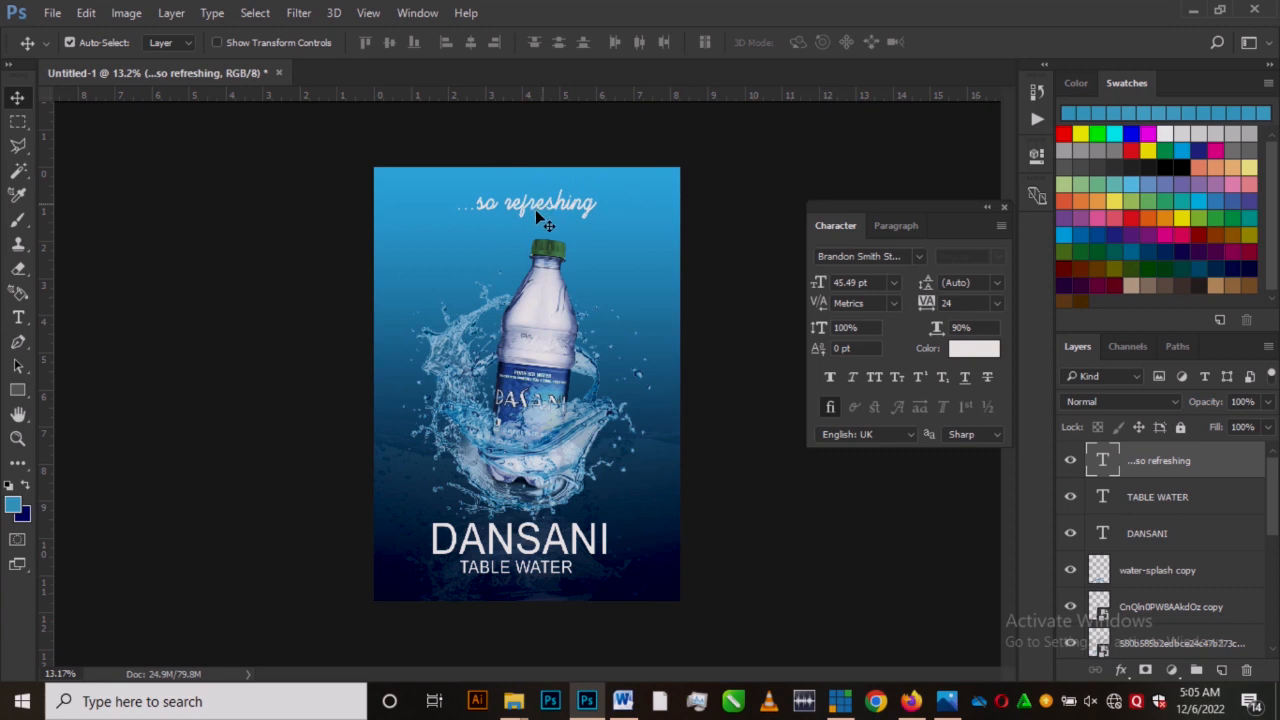
{"action": "left_click_drag", "start_coordinate": [534, 214], "coordinate": [533, 212]}
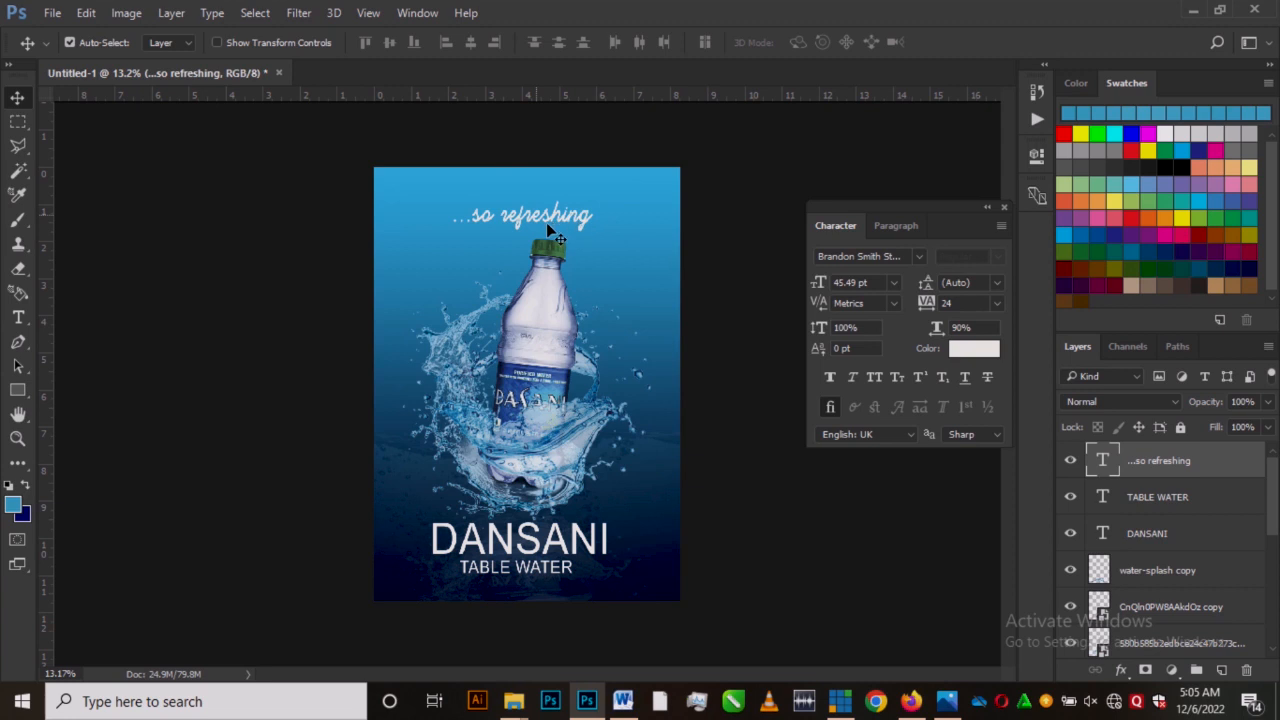
{"action": "left_click_drag", "start_coordinate": [530, 221], "coordinate": [588, 204]}
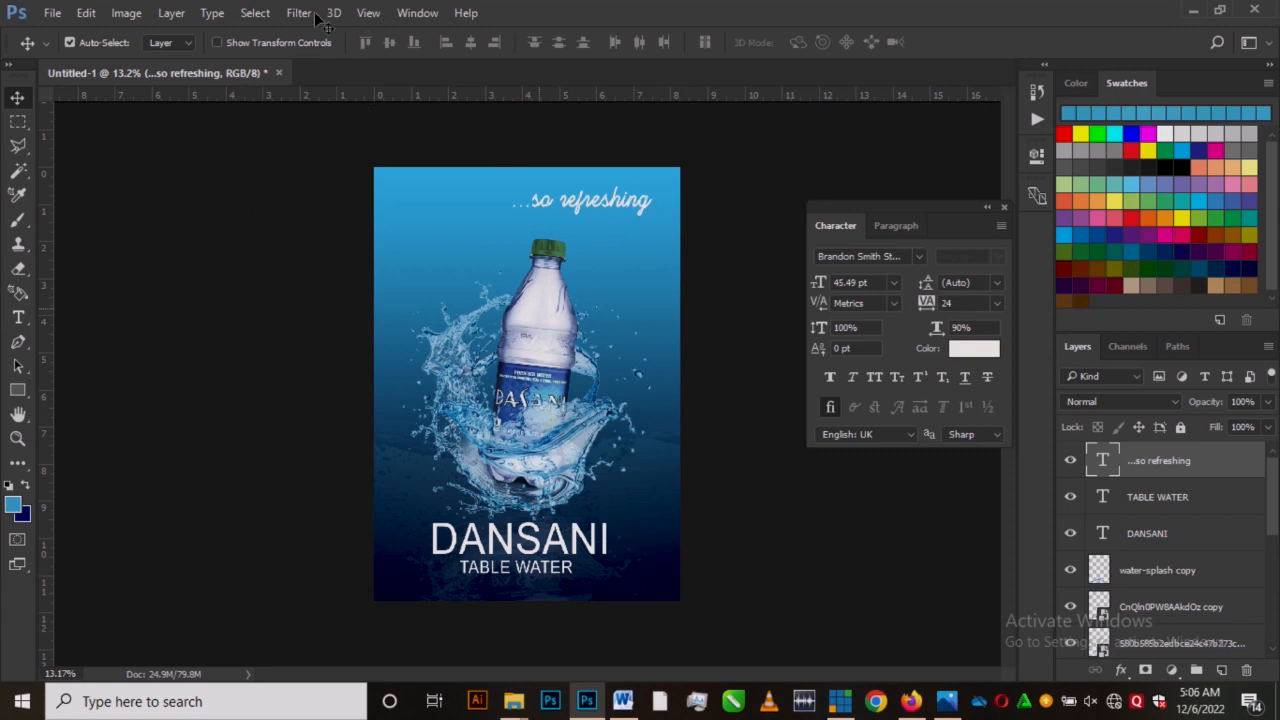
Step: Open the New Guide Layout settings for the poster canvas
{"action": "left_click", "coordinate": [368, 13]}
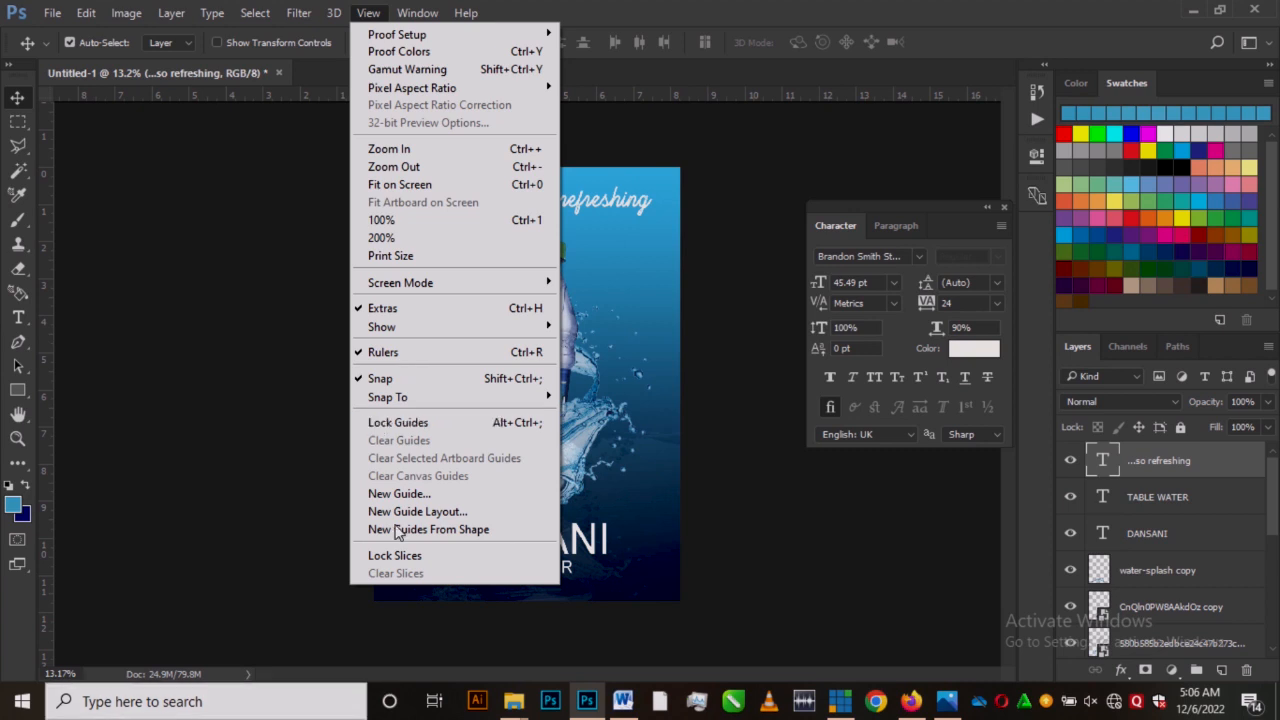
{"action": "left_click", "coordinate": [451, 510]}
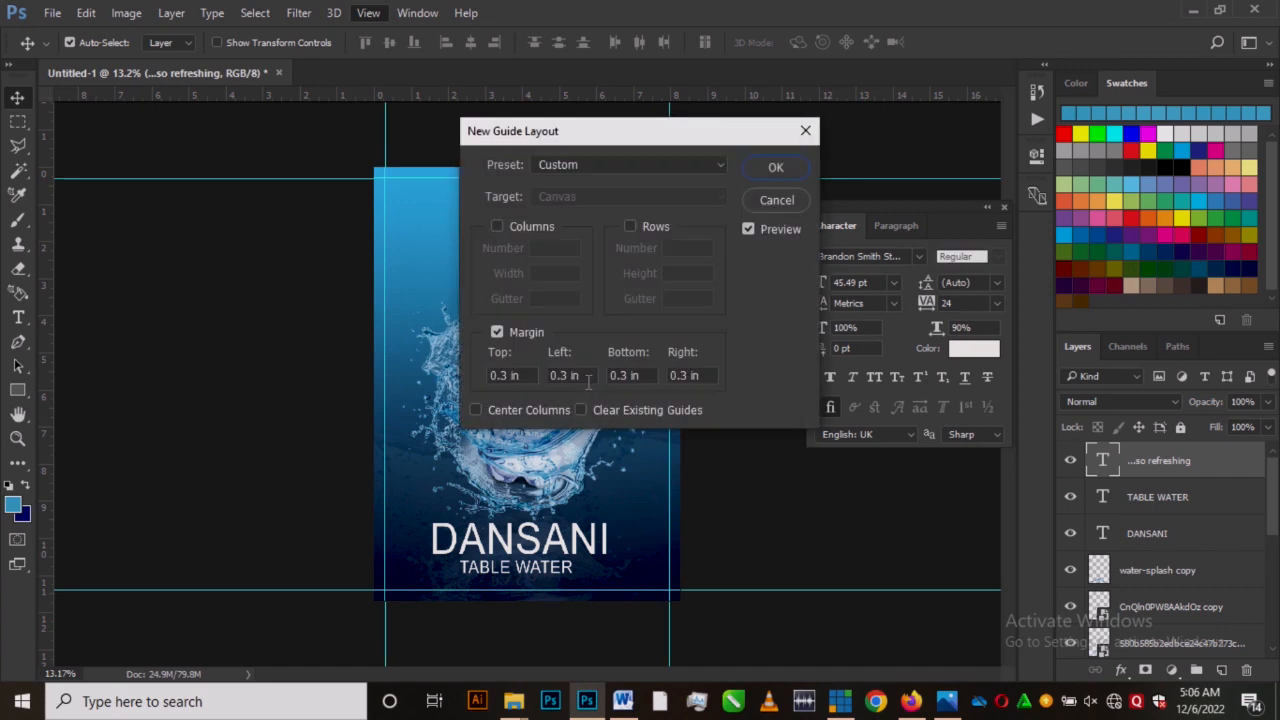